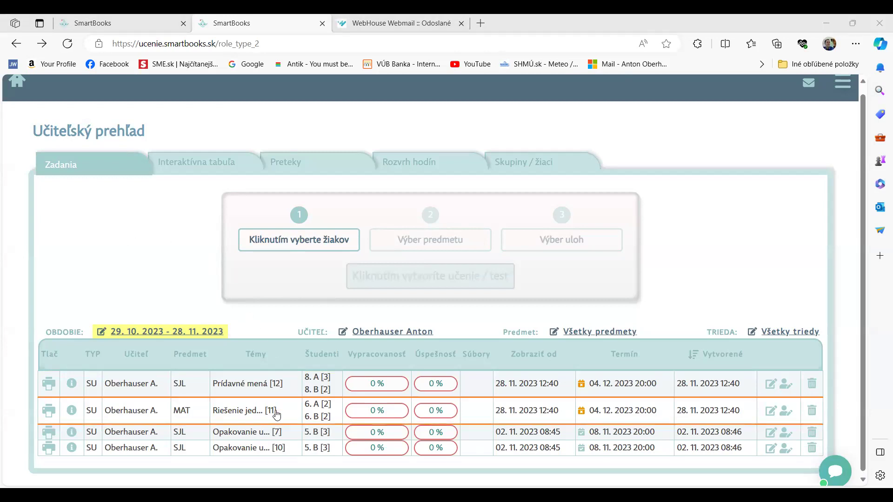
- Open the results of the Prídavné mená assignment and review its breakdown by individual tasks
click(255, 387)
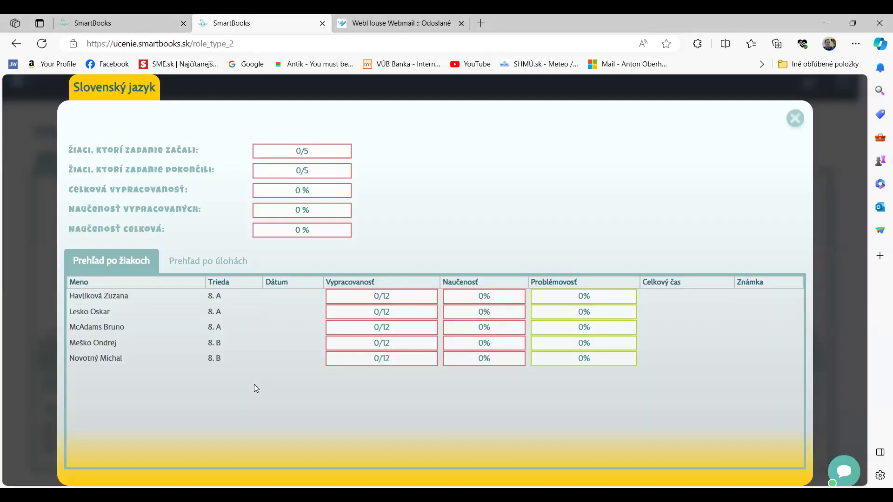
click(211, 264)
scroll(539, 194, down, 3)
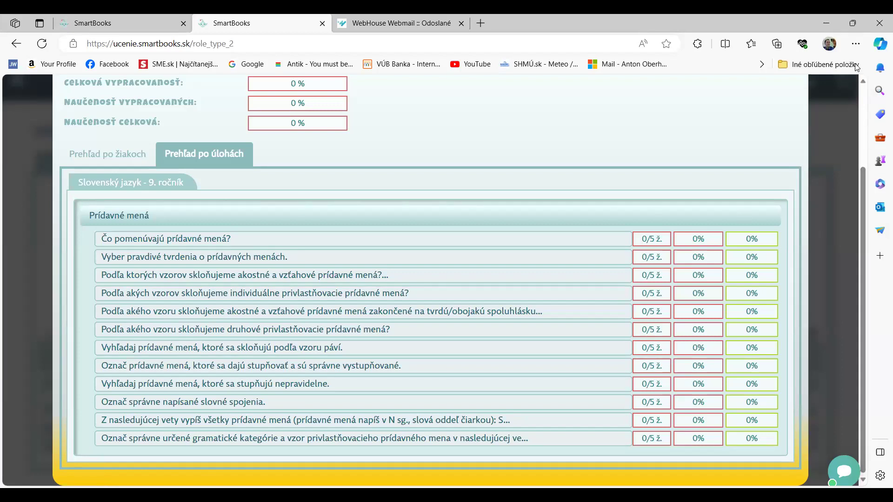
- Switch to the other SmartBooks page showing the pupil's Prírodoveda topic list, in a maximized window
click(860, 22)
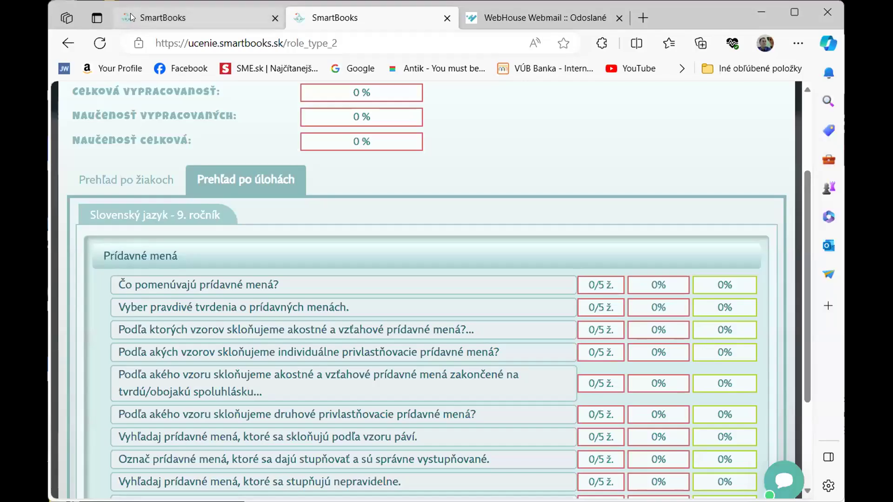
click(95, 111)
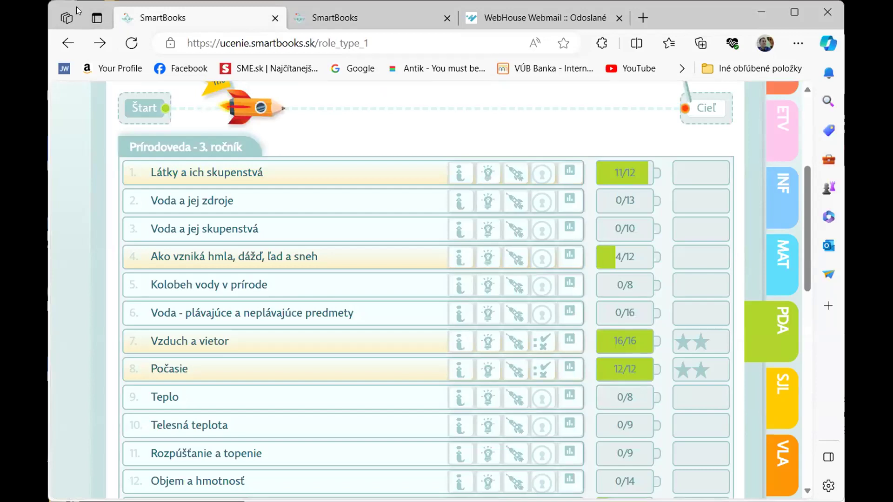
click(797, 14)
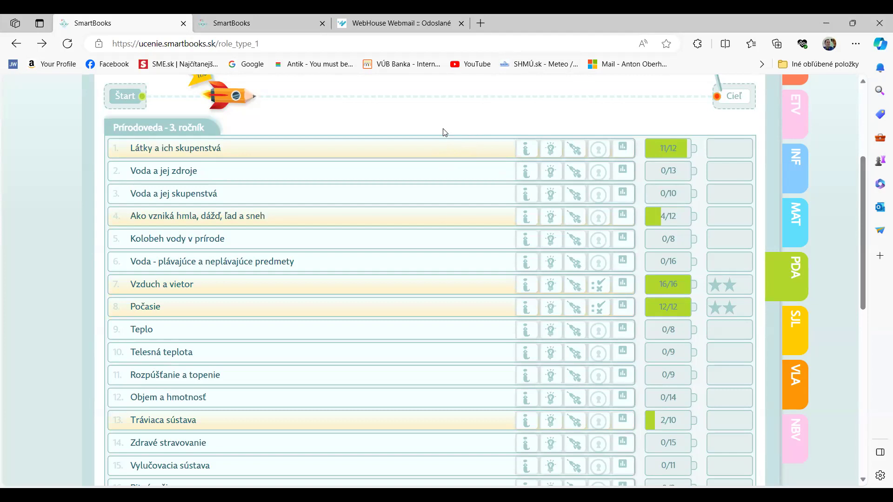
- View the learning options of the topic Kolobeh vody v prírode, close them and look through the grade 3 Prírodoveda topics
click(208, 240)
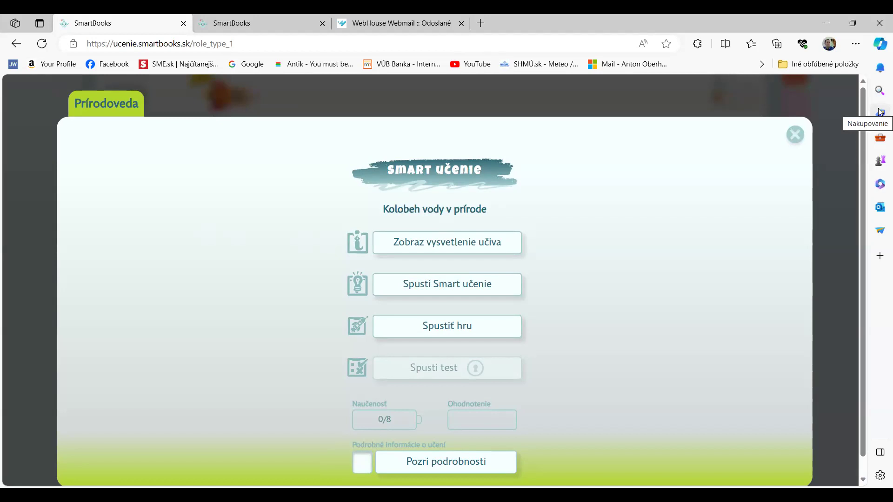
click(795, 135)
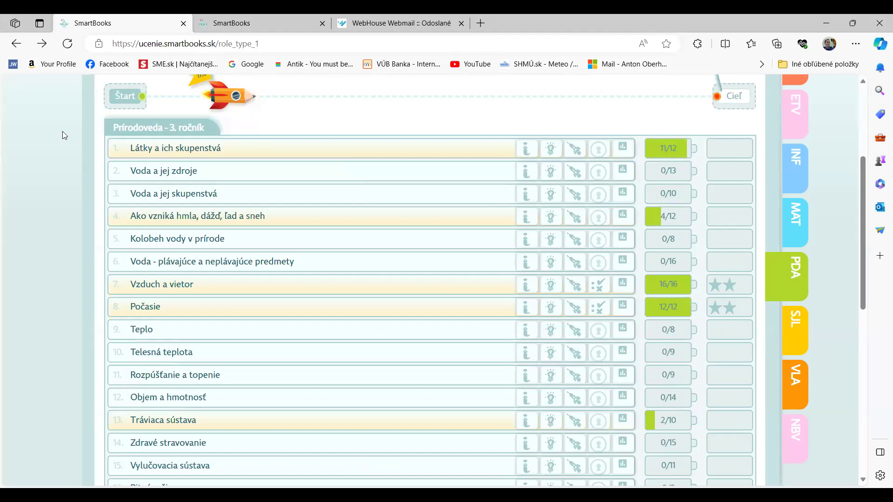
scroll(837, 138, up, 3)
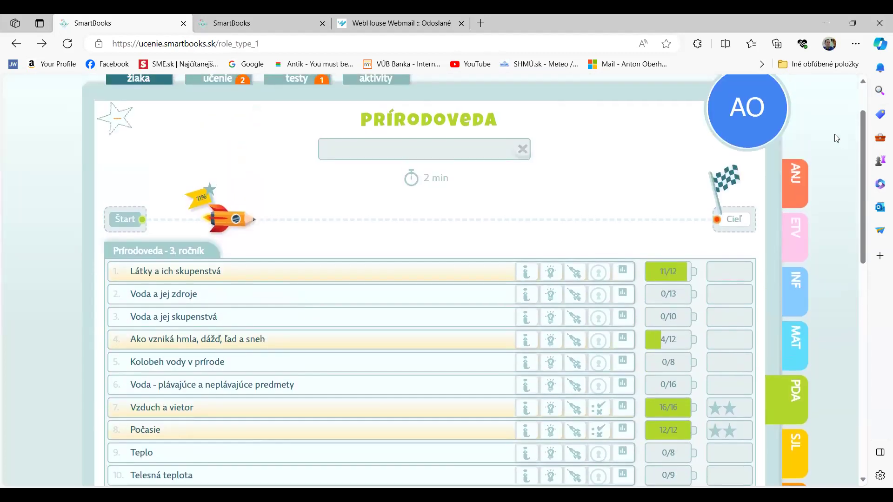
scroll(837, 137, down, 3)
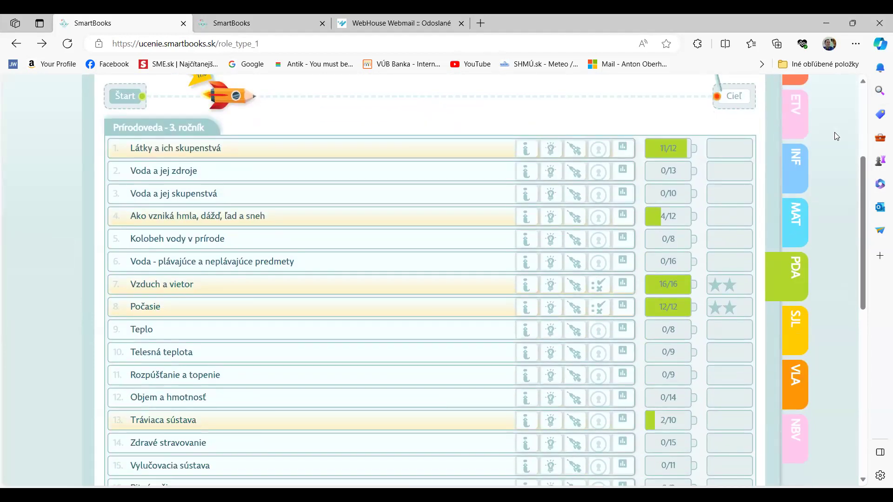
scroll(835, 132, down, 2)
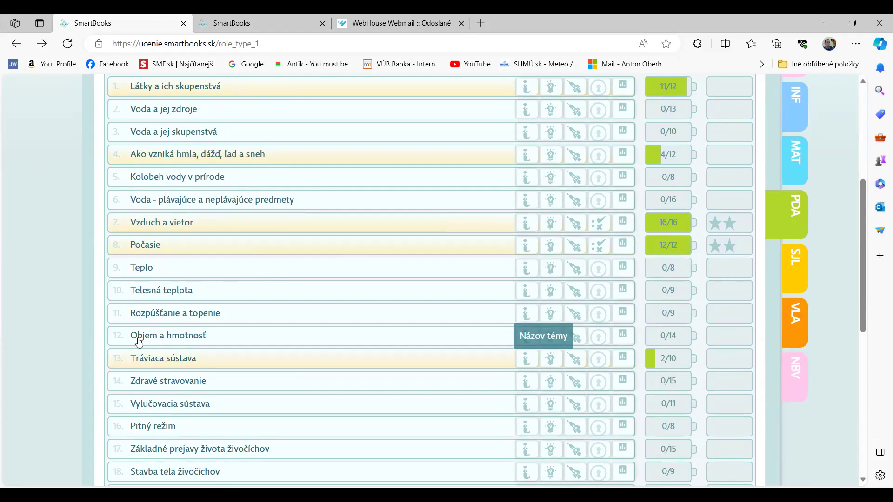
scroll(13, 275, up, 3)
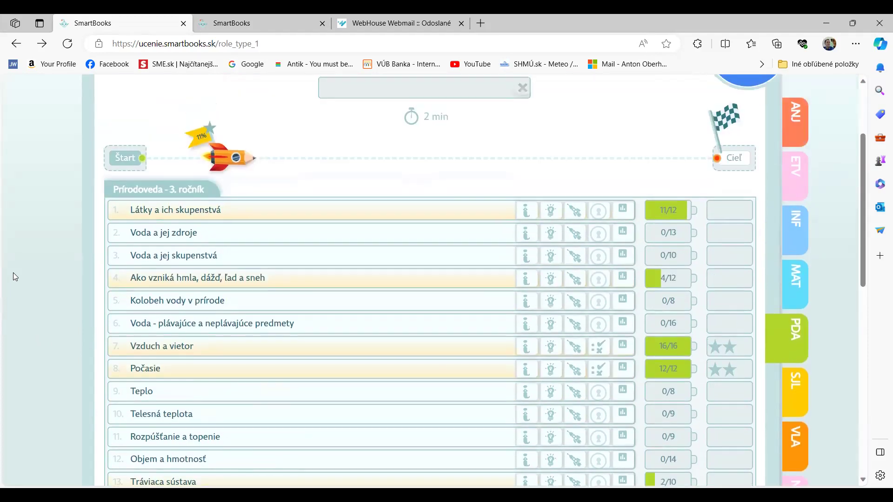
scroll(105, 312, down, 3)
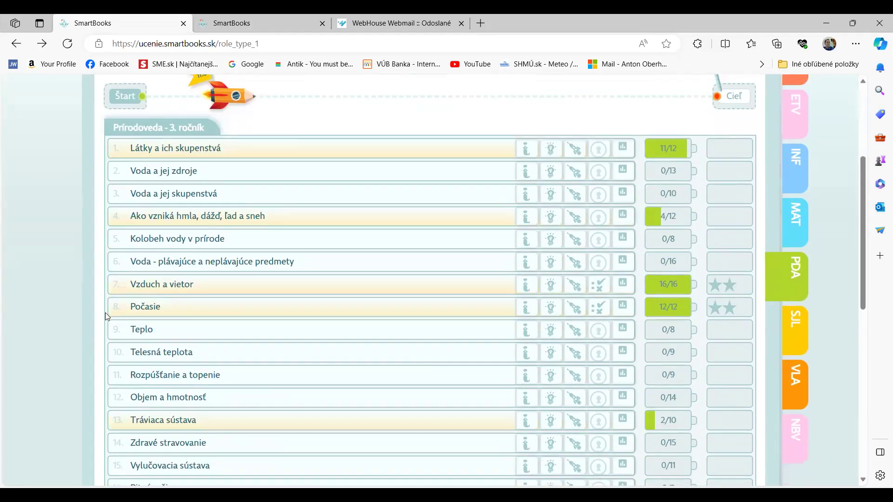
- View the theory explanations for the topics Počasie and Kolobeh vody v prírode, closing each one after reading
click(526, 246)
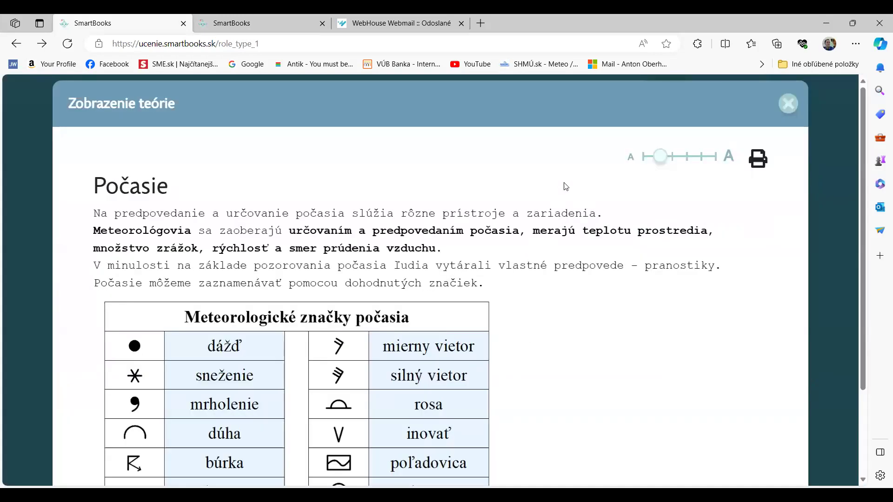
scroll(562, 185, down, 3)
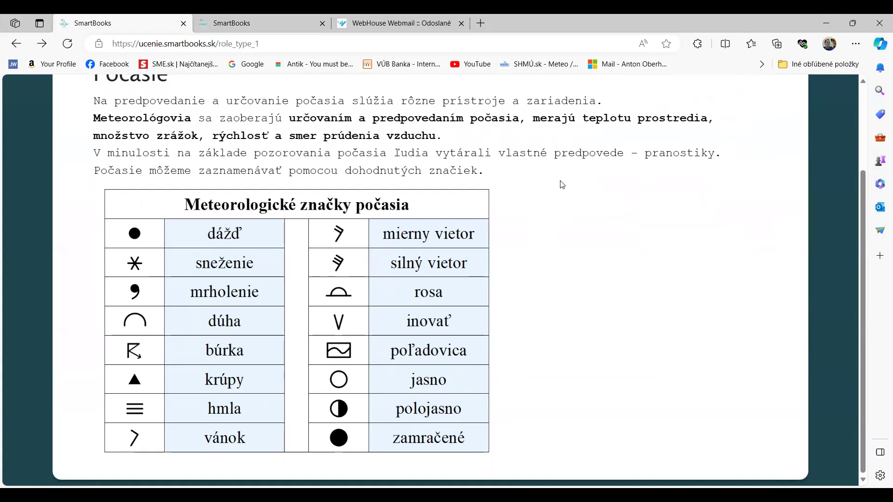
scroll(562, 185, up, 2)
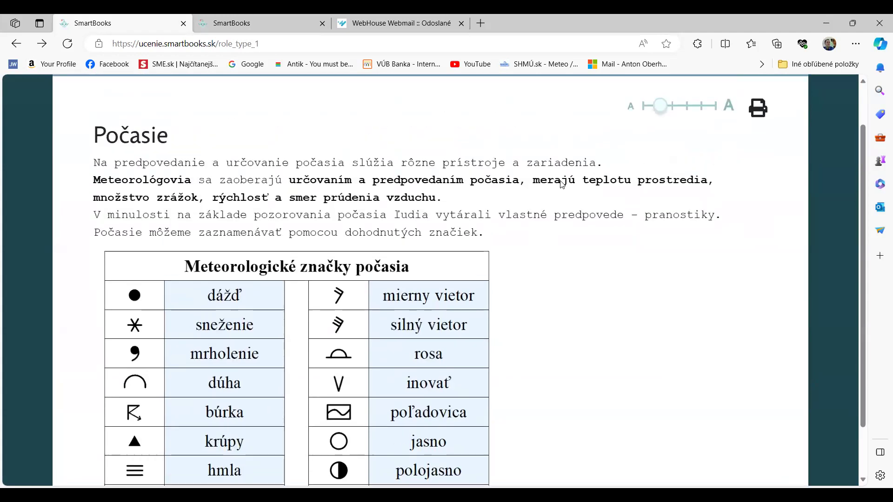
scroll(562, 184, up, 1)
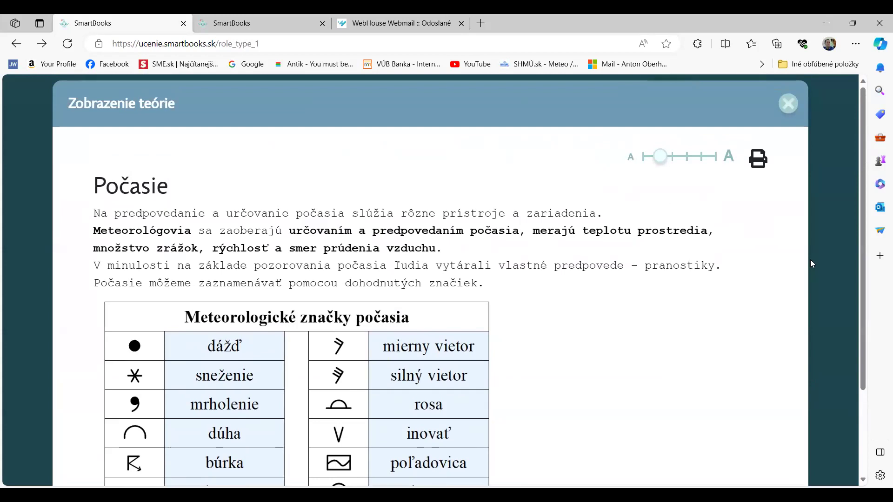
click(788, 104)
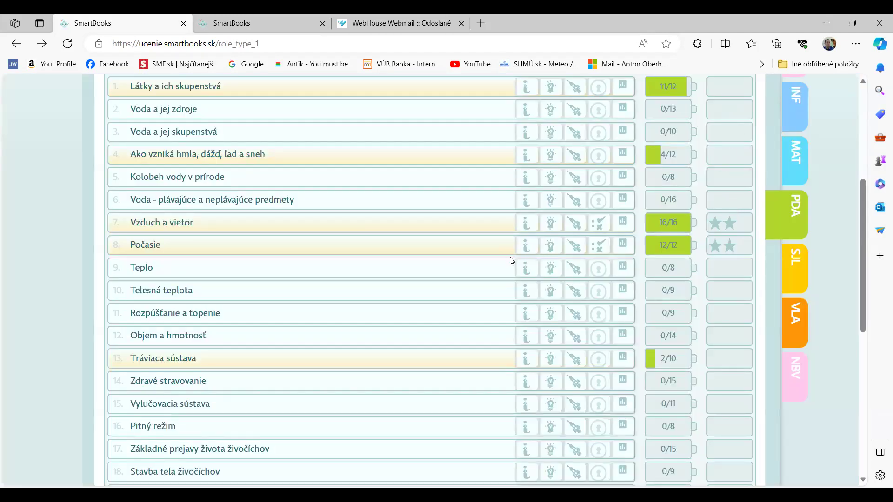
click(527, 179)
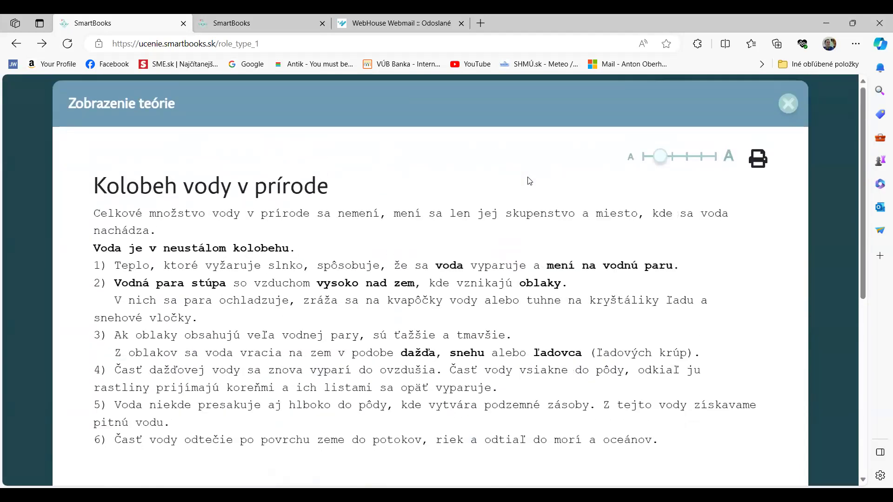
click(789, 109)
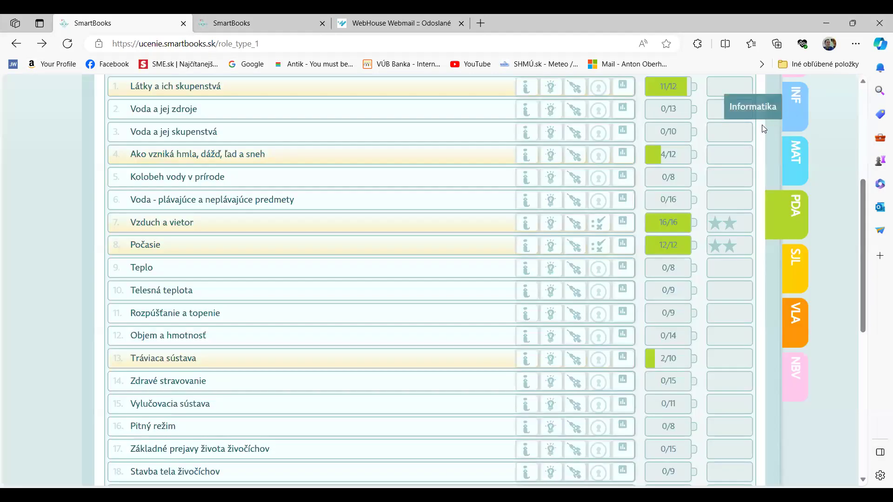
- Start Smart učenie for the topic Kolobeh vody v prírode and answer the first question with "kolobeh"
click(549, 183)
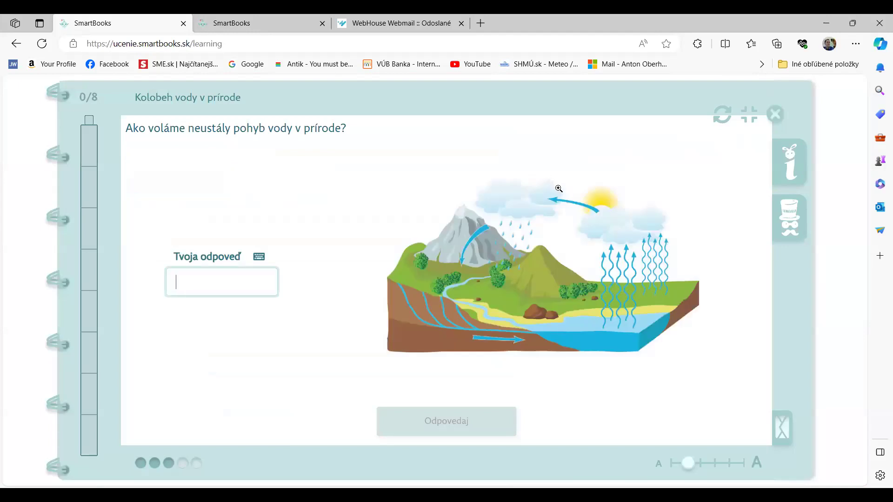
text(kol)
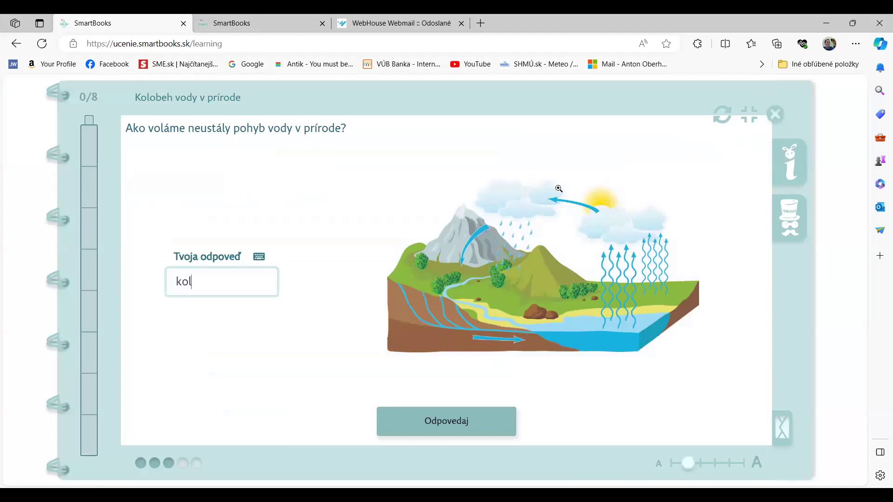
text(obeh)
- Read through the theory help for Kolobeh vody v prírode within the exercise and return to the question
click(790, 161)
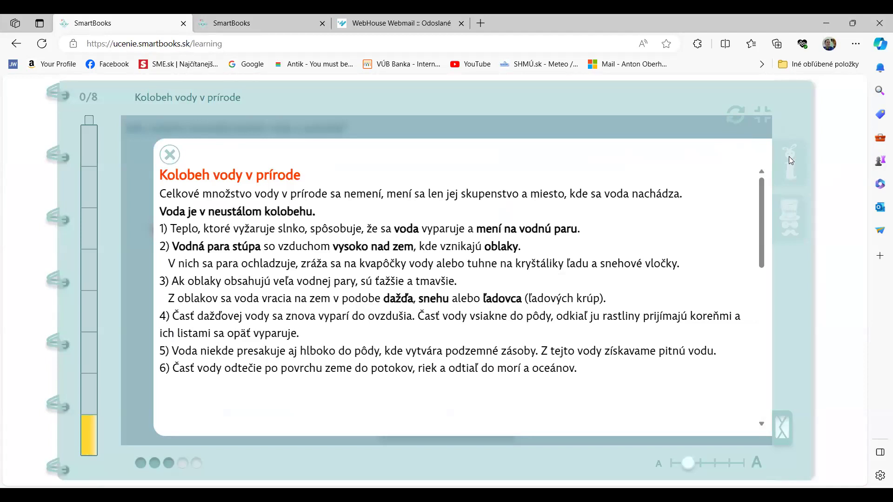
scroll(699, 204, down, 1)
scroll(702, 207, down, 1)
scroll(701, 207, up, 2)
mouse_move(87, 447)
click(170, 155)
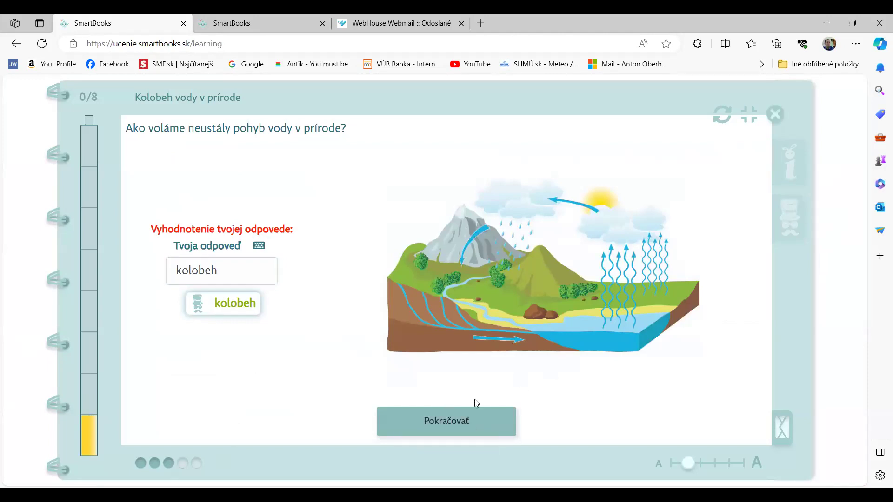
- Reveal the correct answer to the question about the total amount of water in nature and move past it
click(461, 421)
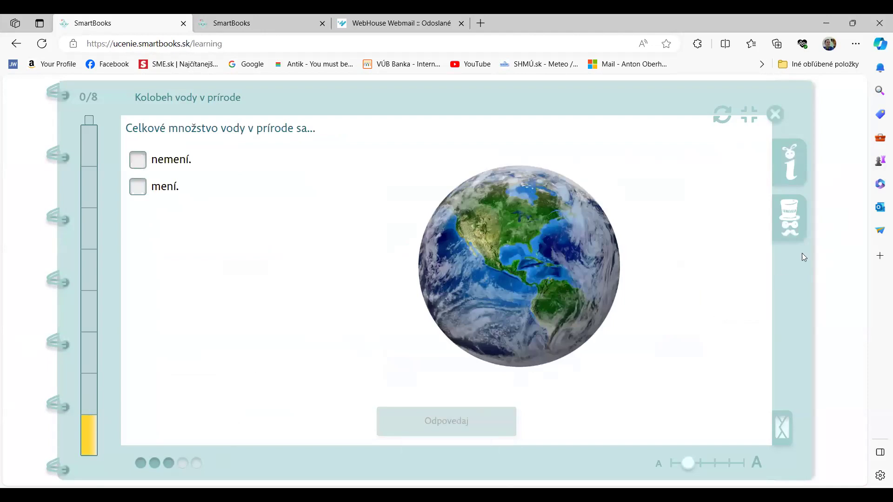
click(792, 222)
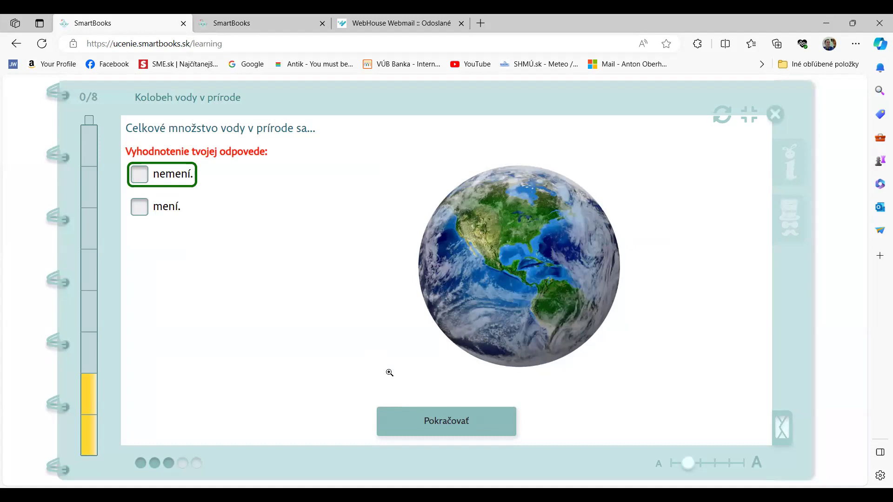
click(420, 421)
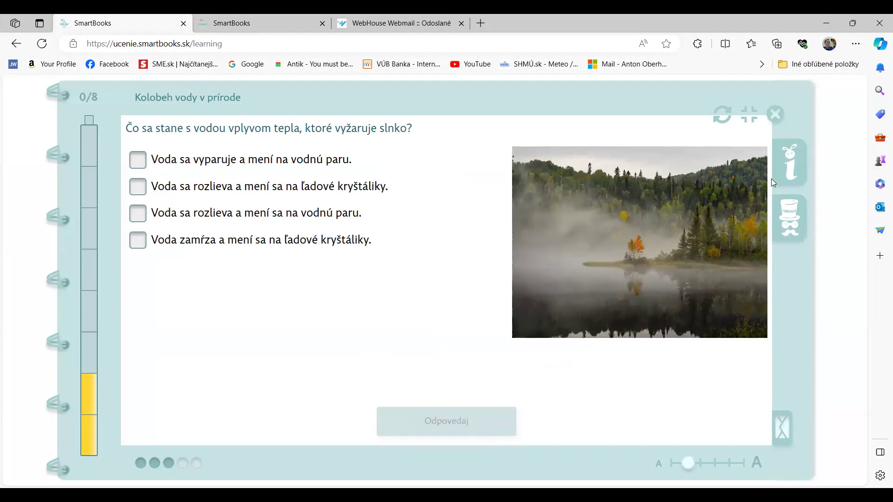
- Leave the learning session and temporarily switch the pupil's portfolio to grade 6
click(777, 116)
click(635, 141)
scroll(429, 238, down, 15)
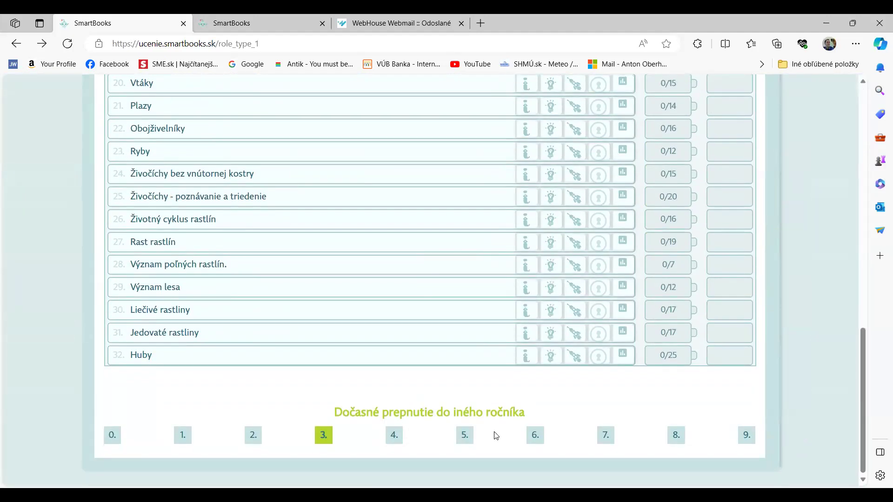
click(535, 436)
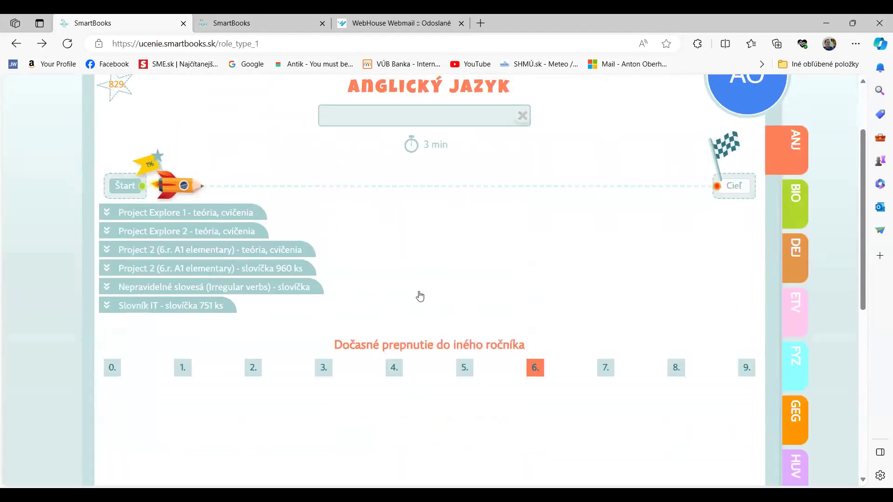
- Open the grade 6 Matematika topics and start Smart učenie for Najmenší spoločný násobok, najväčší spoločný deliteľ
scroll(420, 297, up, 3)
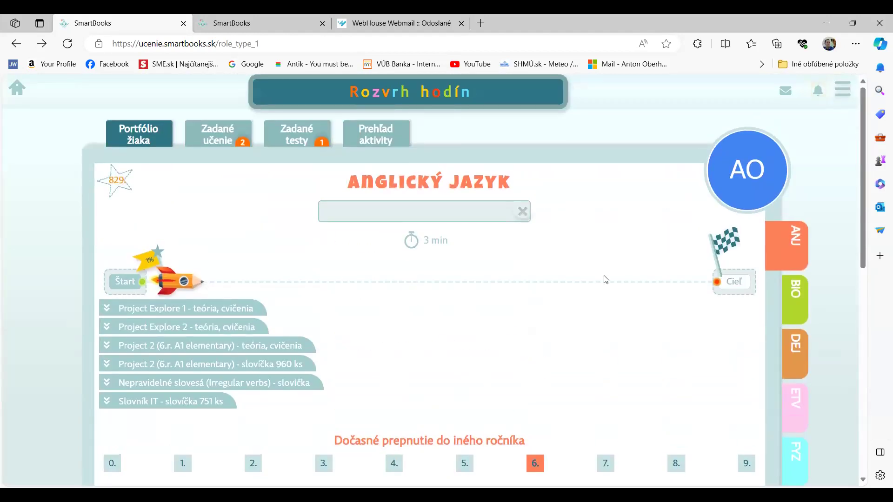
scroll(401, 266, down, 5)
scroll(401, 267, down, 5)
scroll(403, 241, up, 8)
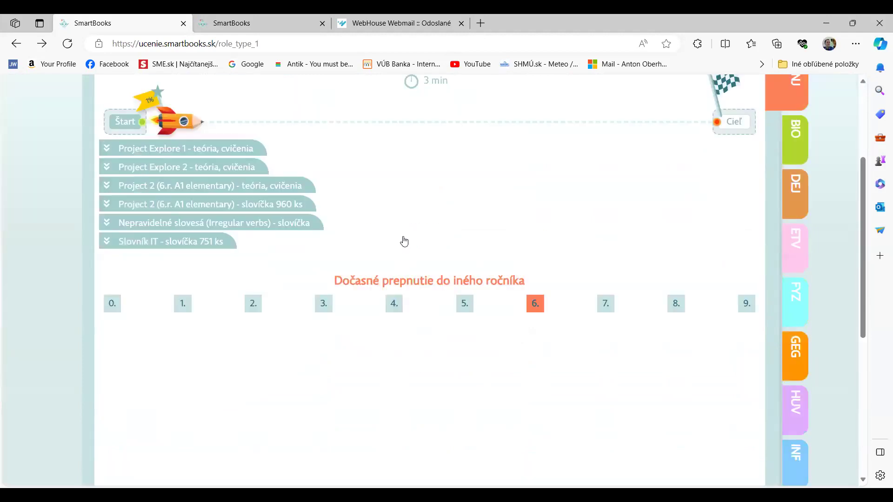
scroll(365, 223, down, 8)
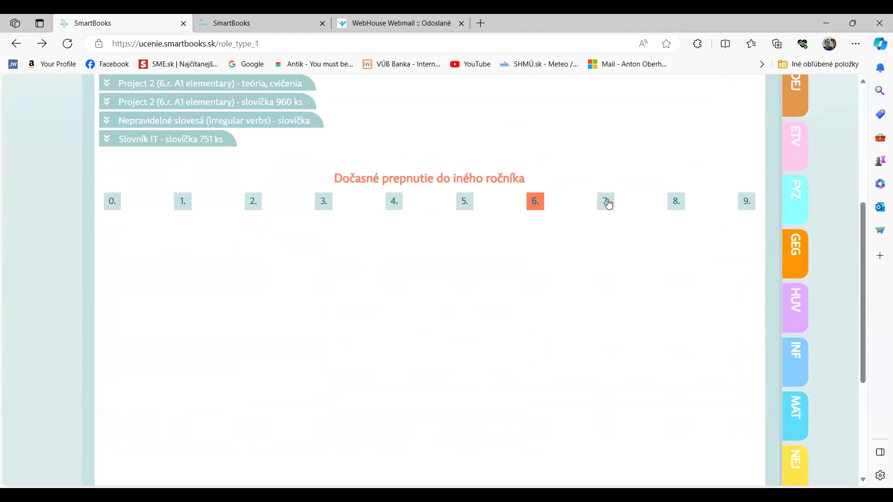
click(538, 208)
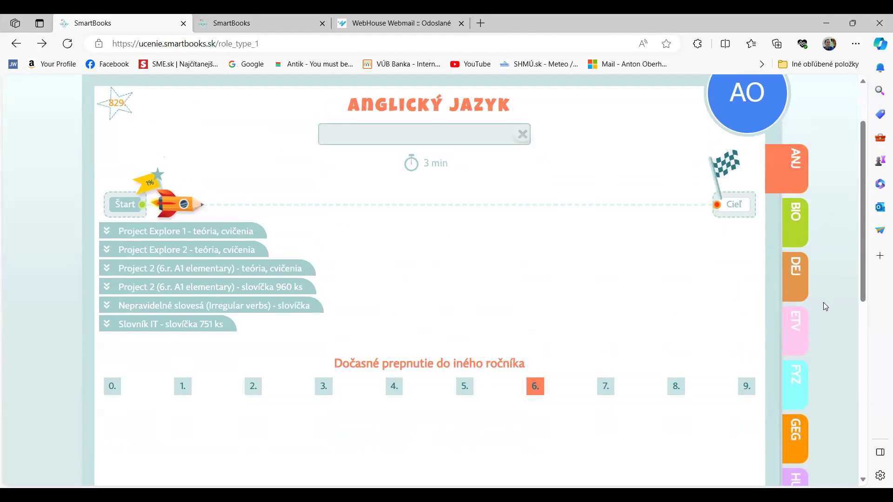
scroll(823, 305, down, 3)
scroll(823, 314, down, 3)
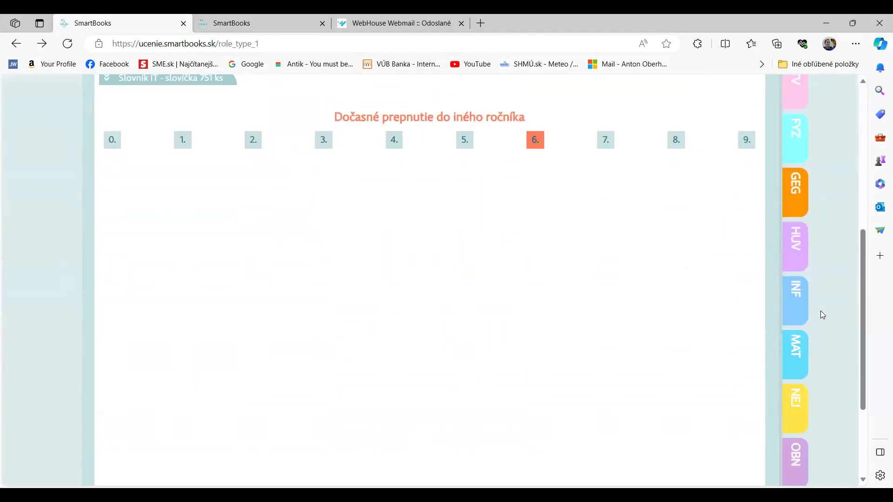
click(796, 343)
scroll(442, 239, up, 3)
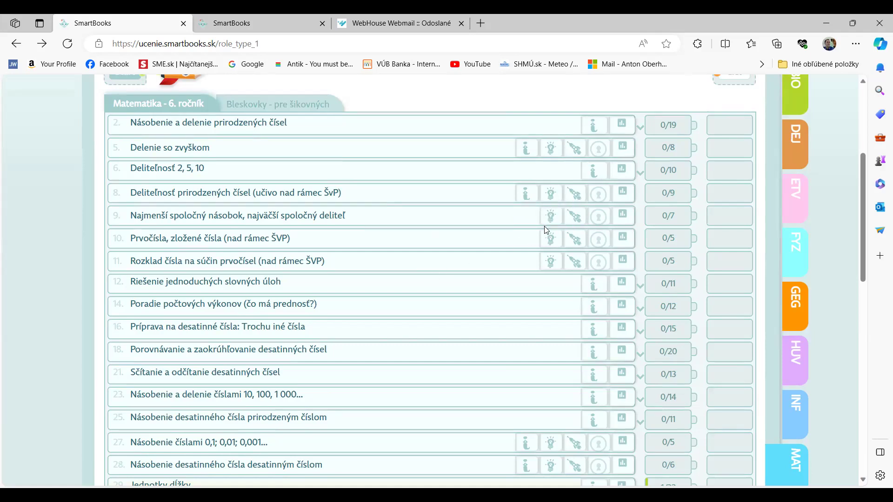
click(549, 220)
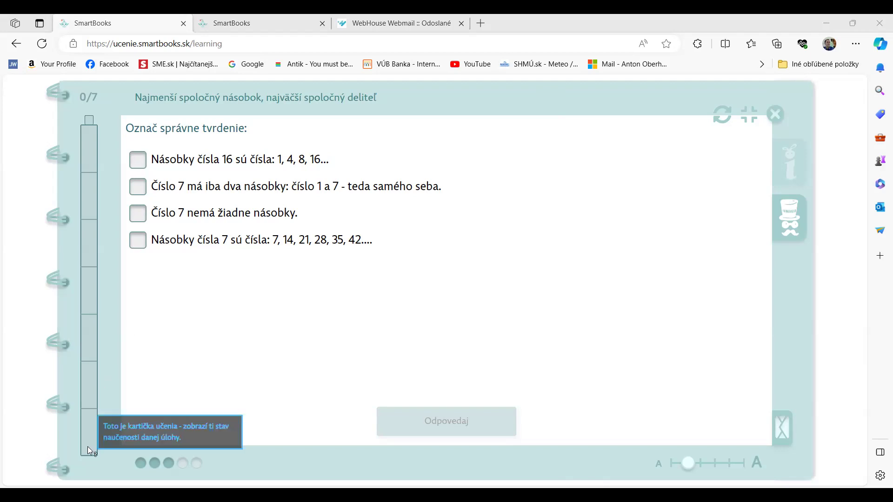
- Review the existing comments and the new comment form for the current exercise question, and return to the question
click(784, 428)
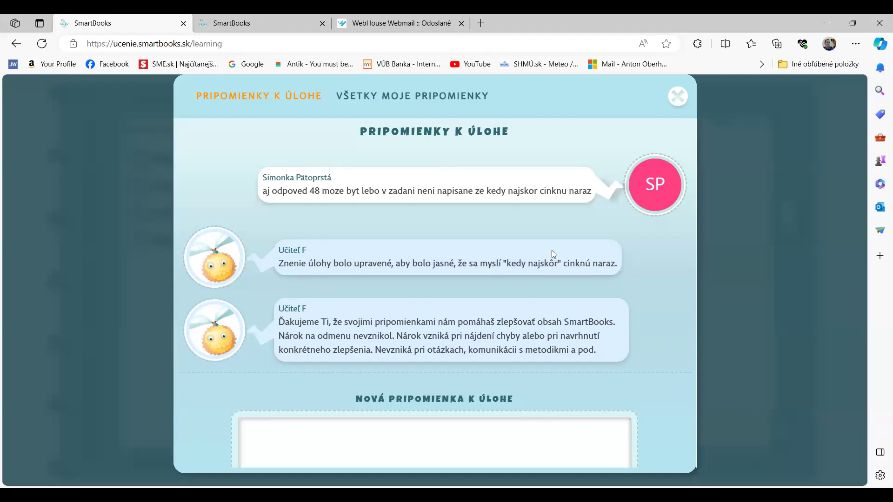
scroll(552, 250, down, 2)
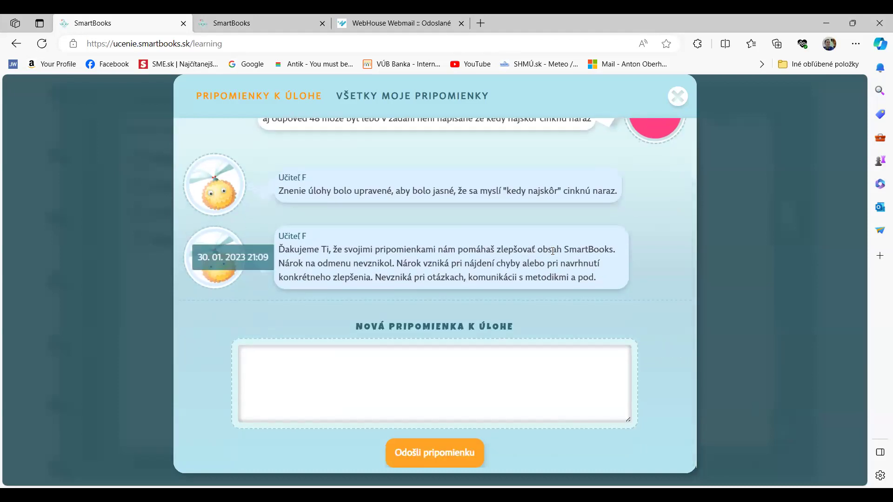
scroll(552, 251, up, 2)
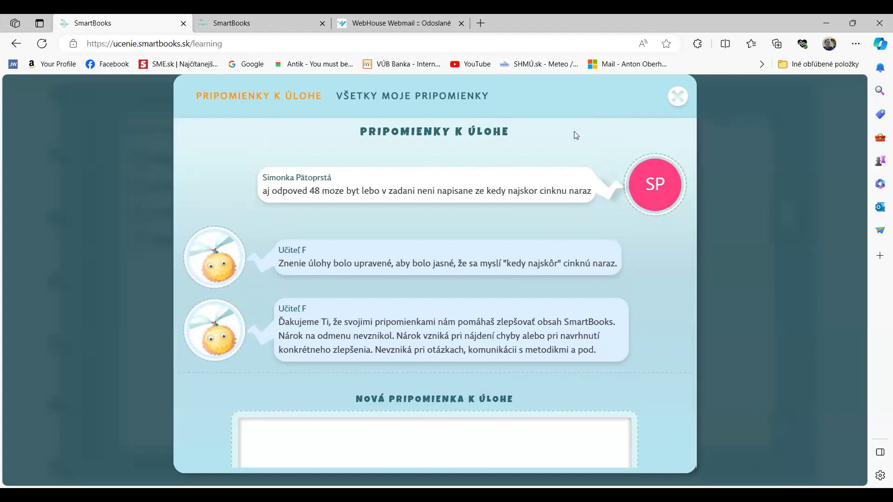
click(678, 96)
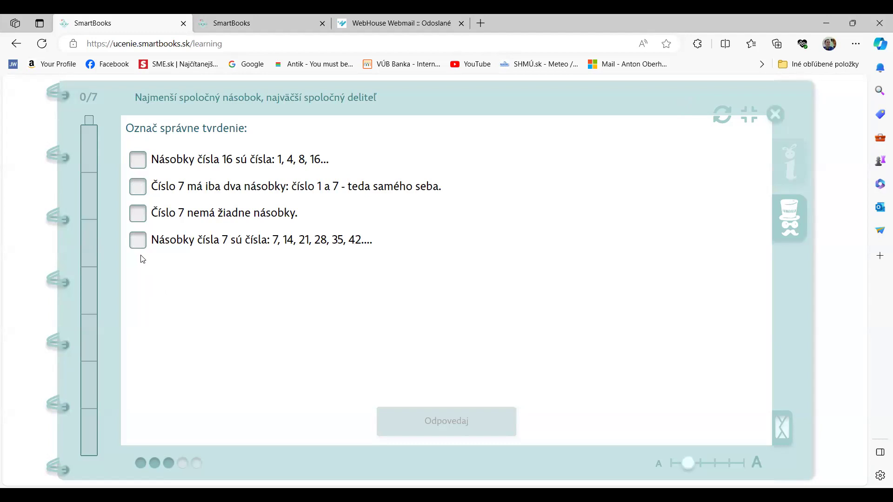
- Answer that the multiples of 7 are 7, 14, 21, 28, 35, 42, and submit 35 as the least common multiple of 7 and 5
click(137, 242)
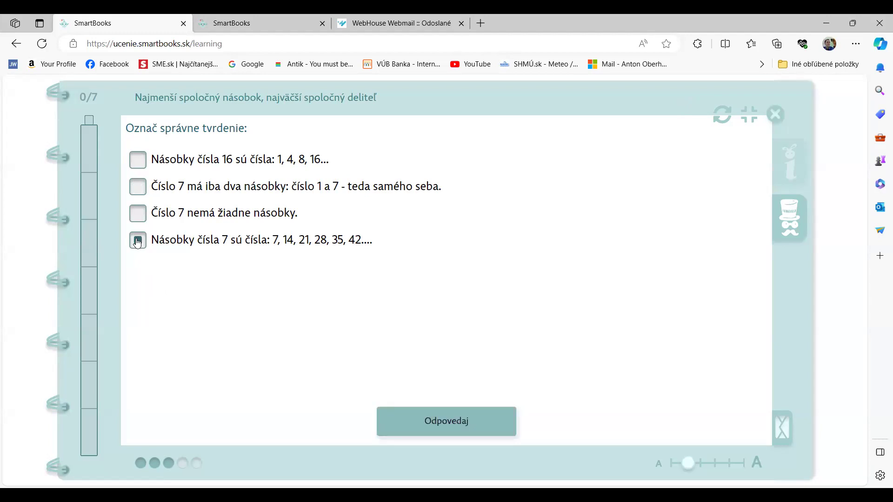
click(470, 420)
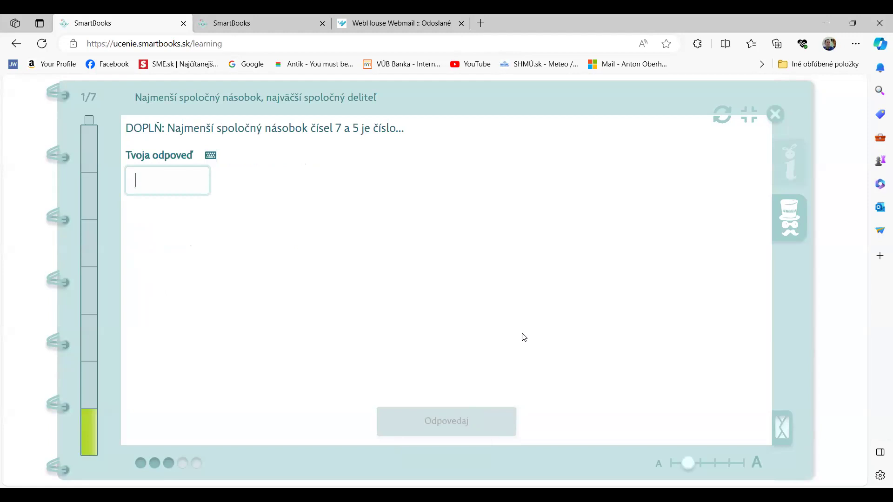
text(35)
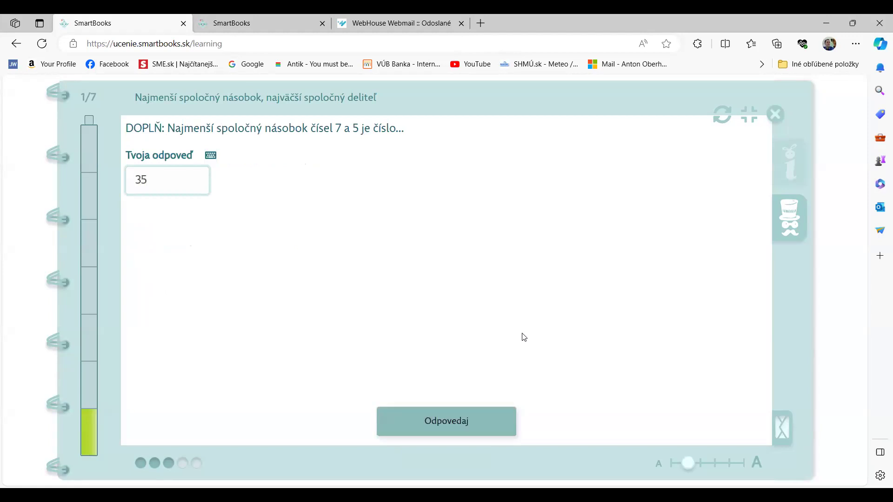
click(480, 431)
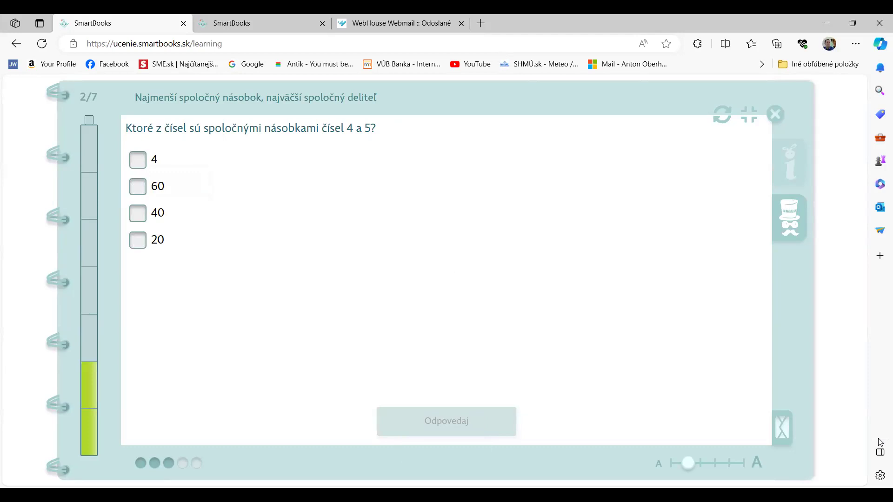
- Try a much larger text size for the exercise and settle on one level above the initial size
click(750, 462)
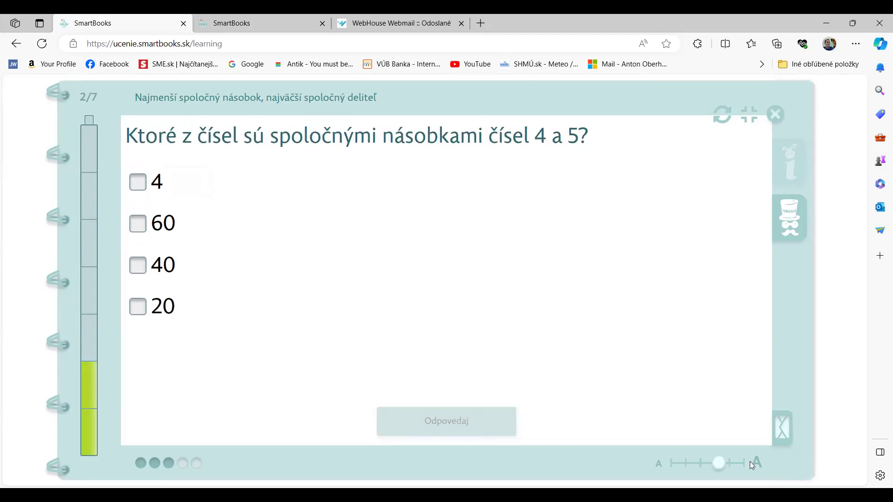
click(739, 463)
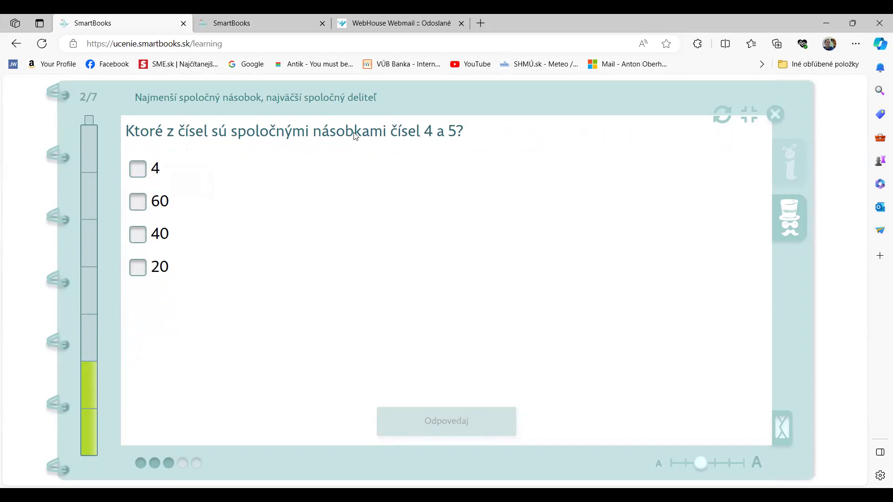
- In the teacher overview, close the assignment results and view the interactive whiteboard topics for Matematika - 6. ročník
click(284, 25)
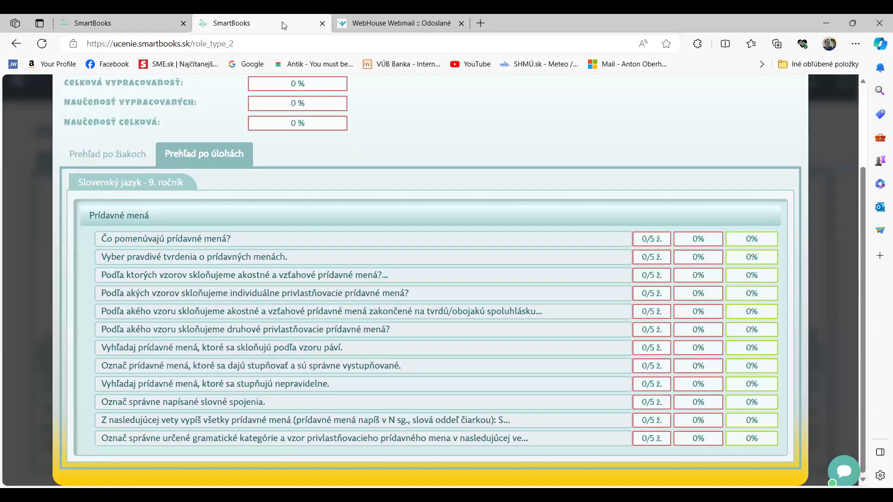
scroll(330, 158, up, 2)
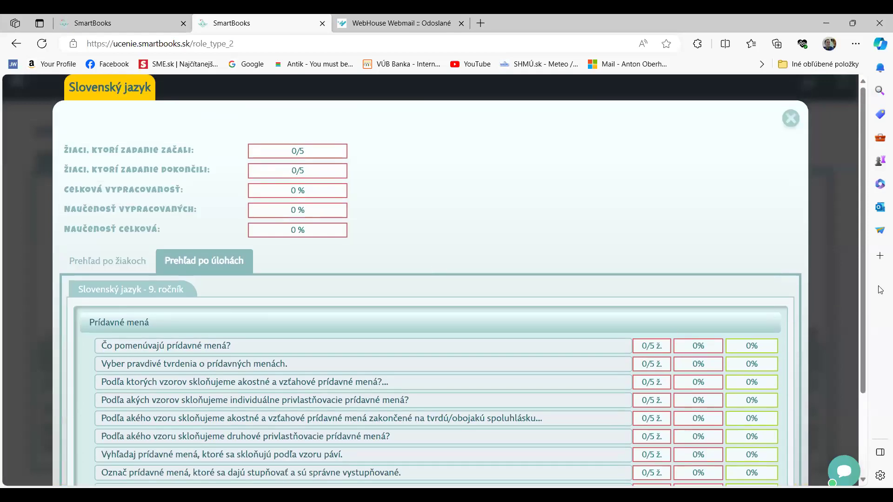
click(791, 118)
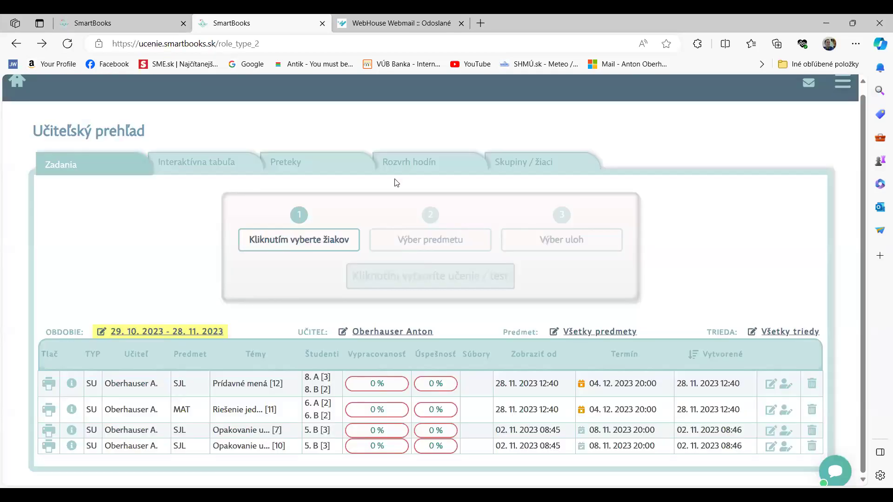
click(206, 161)
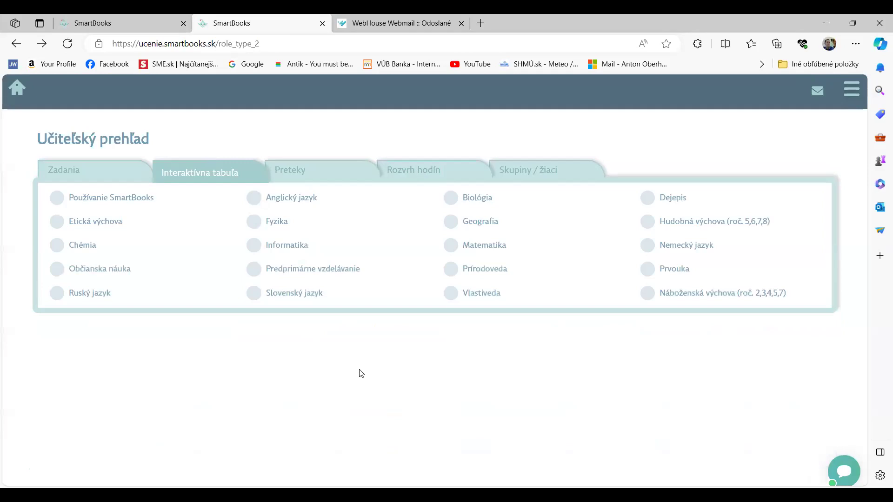
click(483, 246)
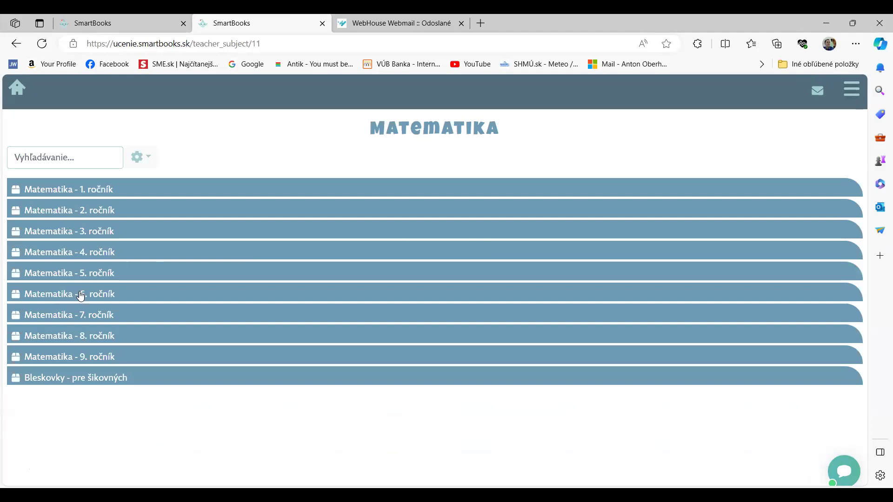
click(81, 296)
scroll(409, 261, down, 3)
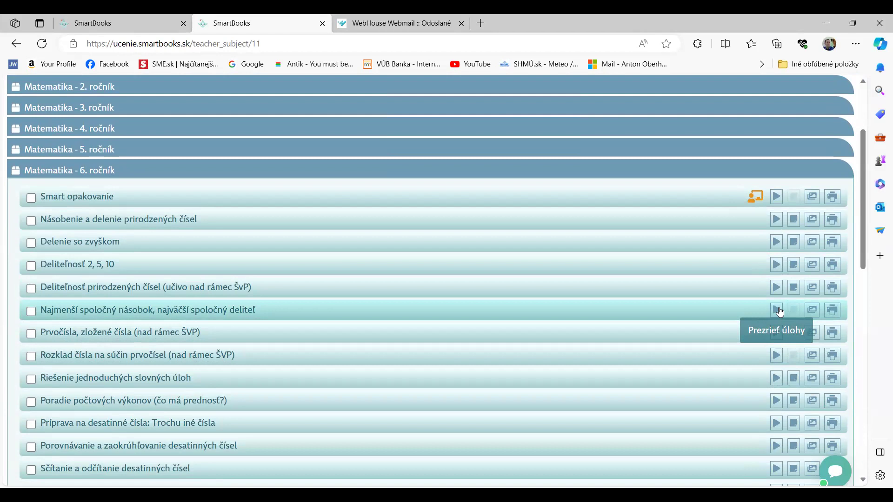
- Return to the pupil's exercise, submit only 20 as a common multiple of 4 and 5, and continue past the explanation
click(124, 21)
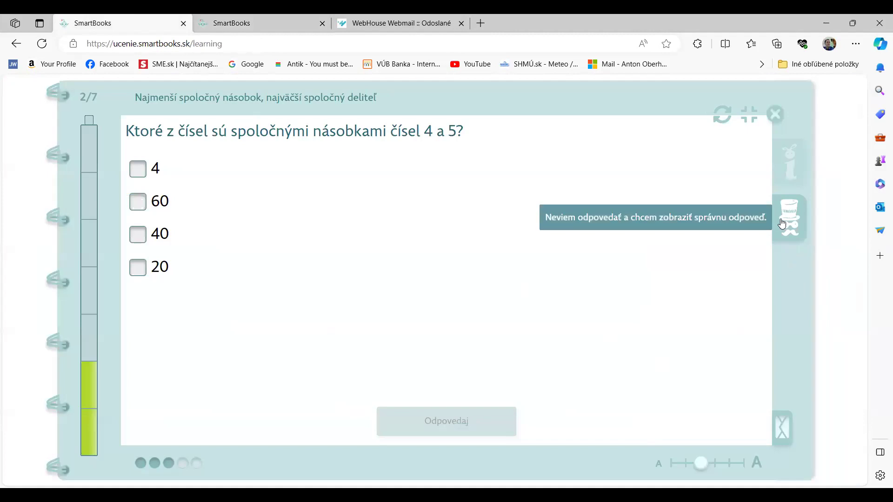
mouse_move(88, 370)
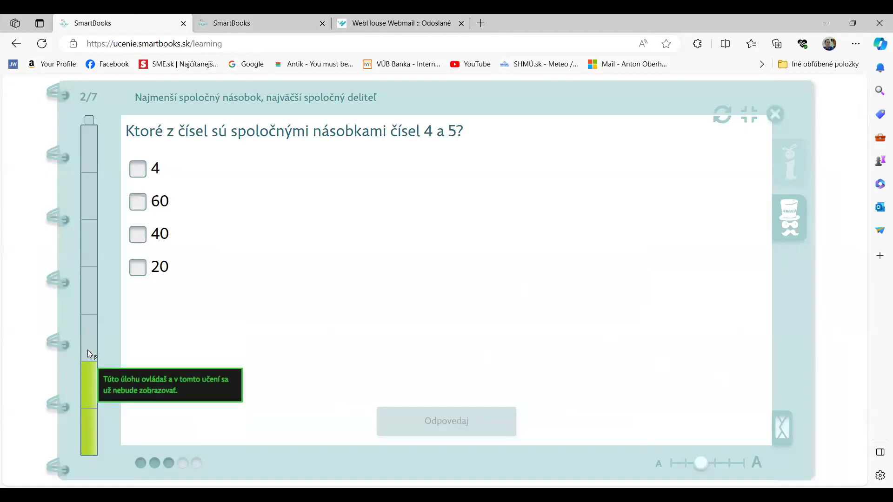
mouse_move(87, 350)
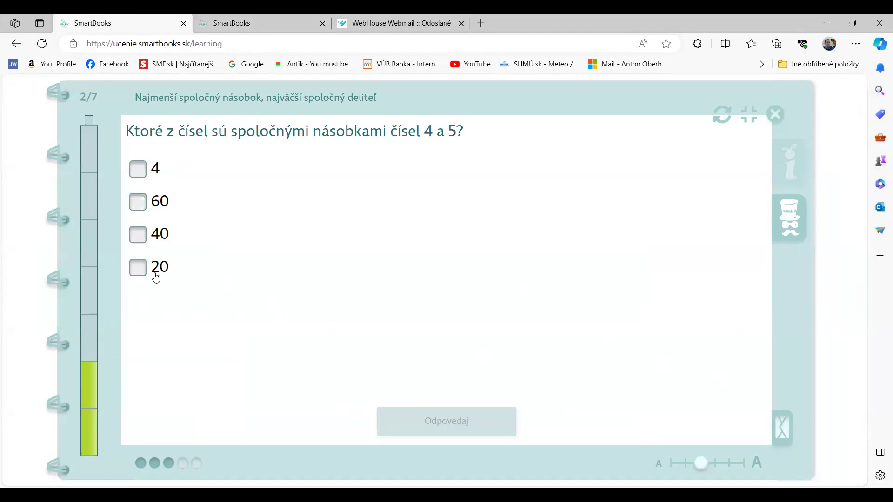
click(136, 269)
click(459, 425)
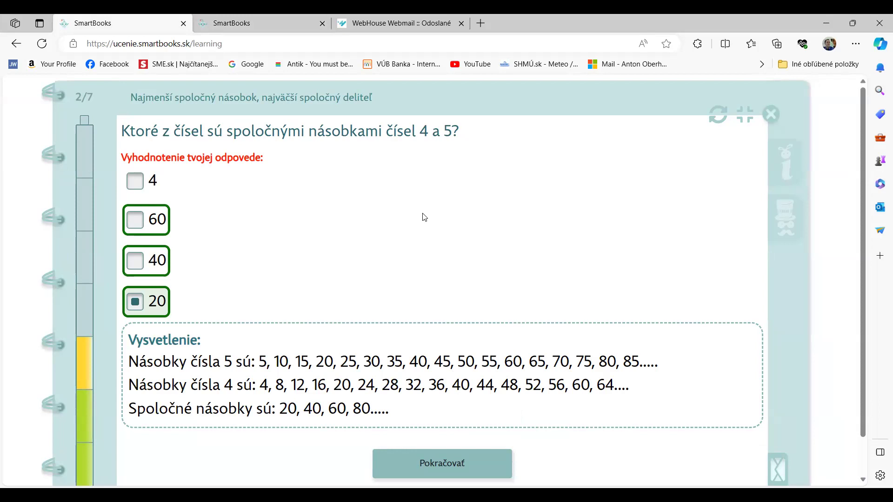
click(460, 461)
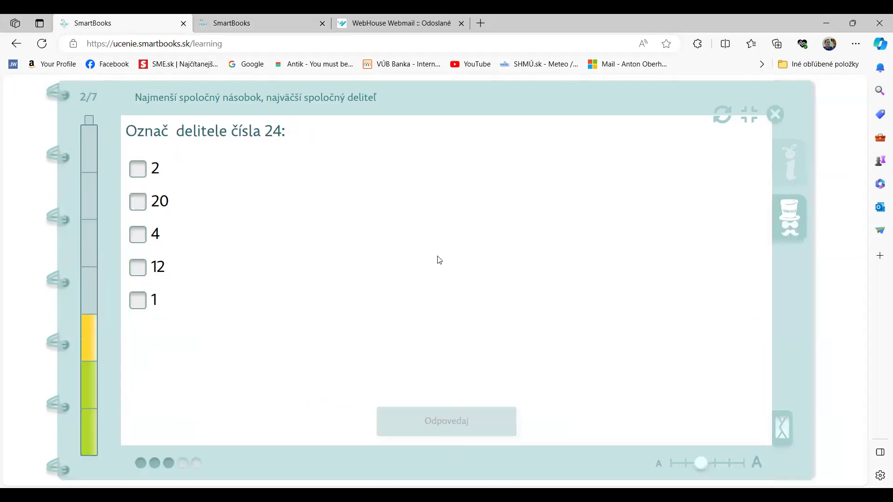
- Mark 2, 4, 12 and 1 as the divisors of 24 and submit the answer
click(138, 169)
click(138, 235)
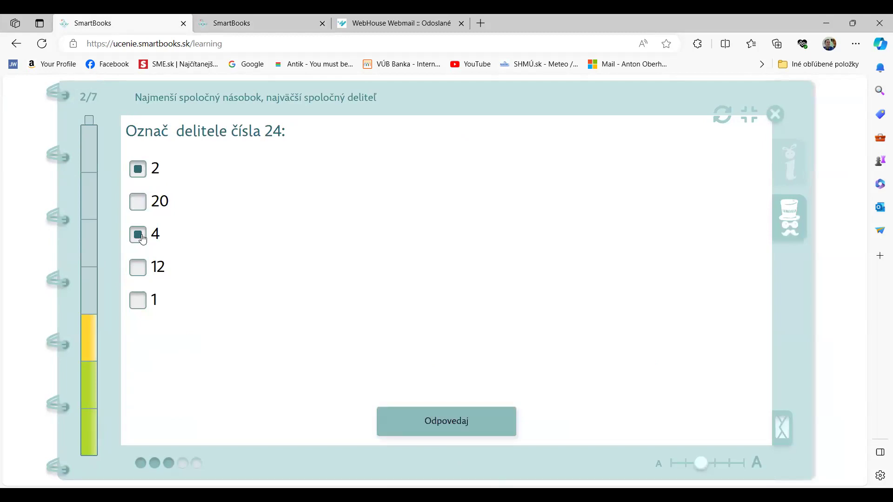
click(139, 269)
click(139, 303)
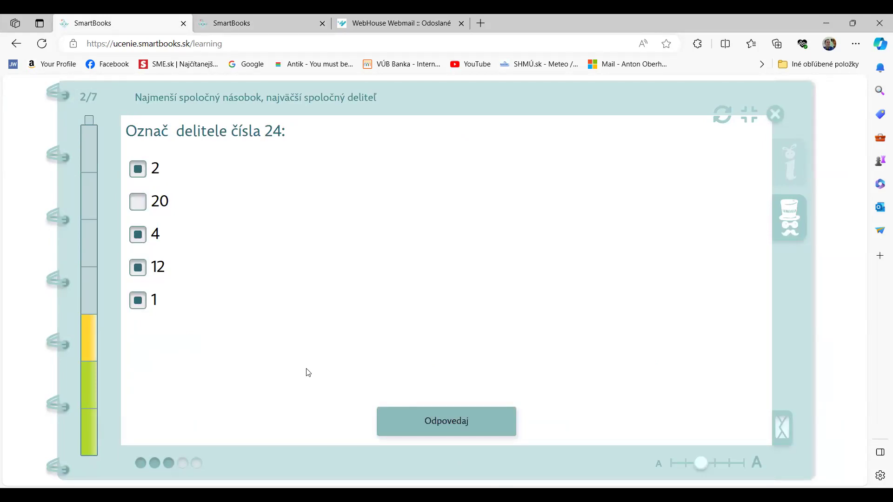
click(473, 423)
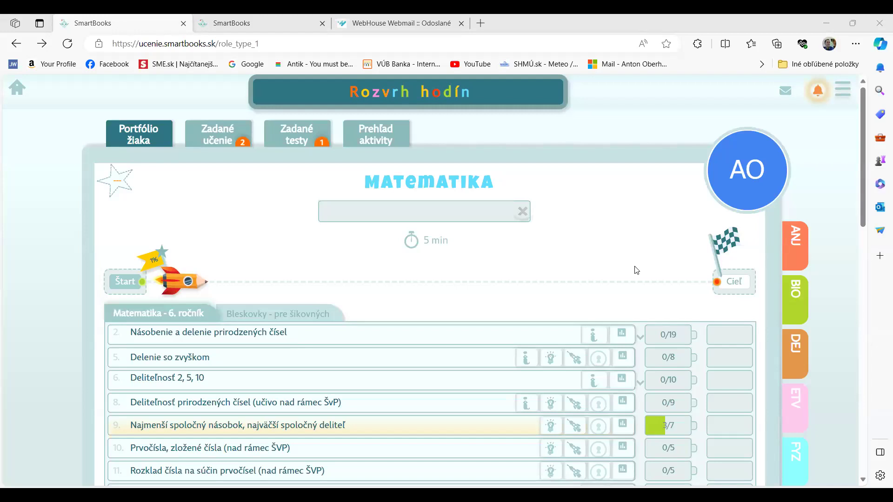
- Find Obsah štvorca among the grade 6 Matematika topics and start its Smart učenie
scroll(533, 212, down, 3)
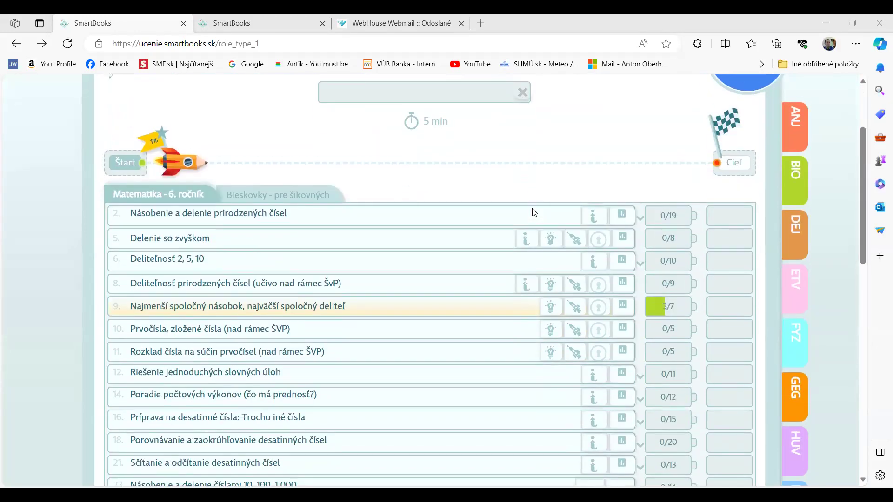
scroll(534, 212, down, 3)
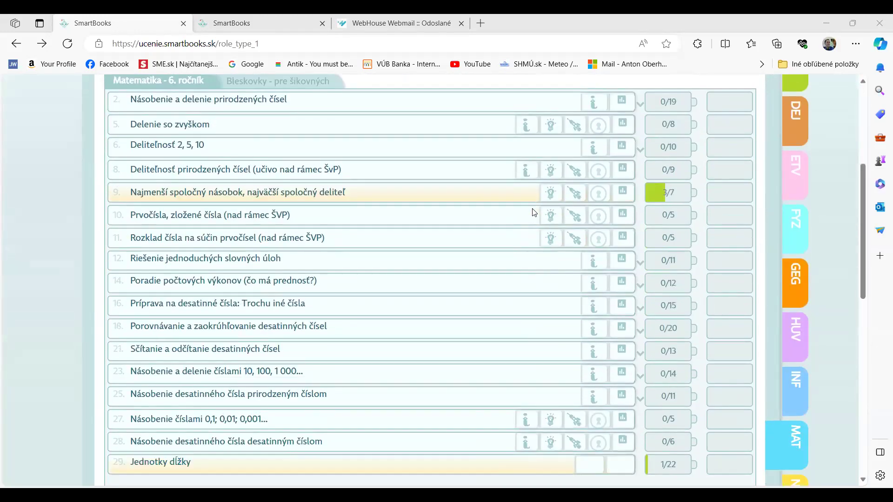
scroll(534, 213, down, 3)
scroll(534, 212, down, 3)
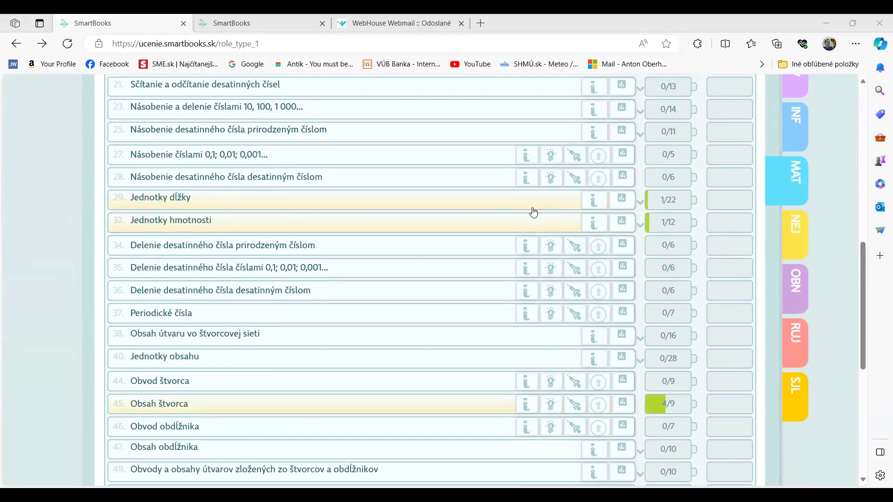
scroll(534, 212, down, 2)
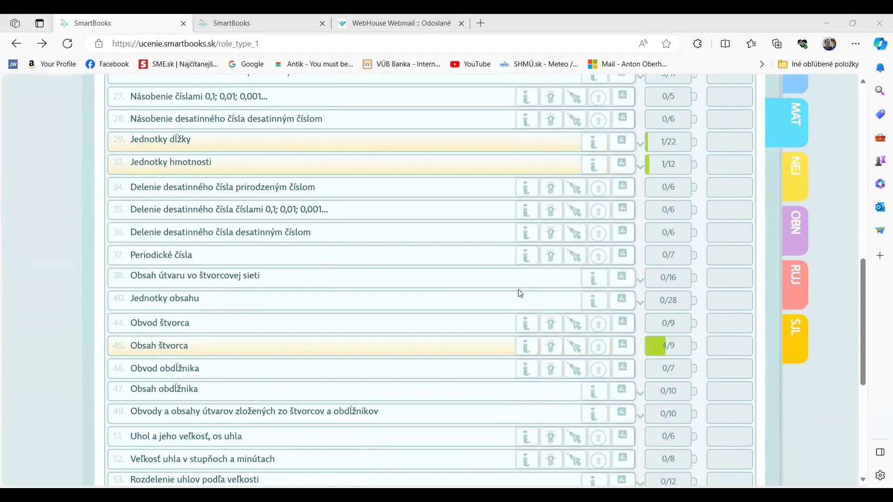
click(549, 345)
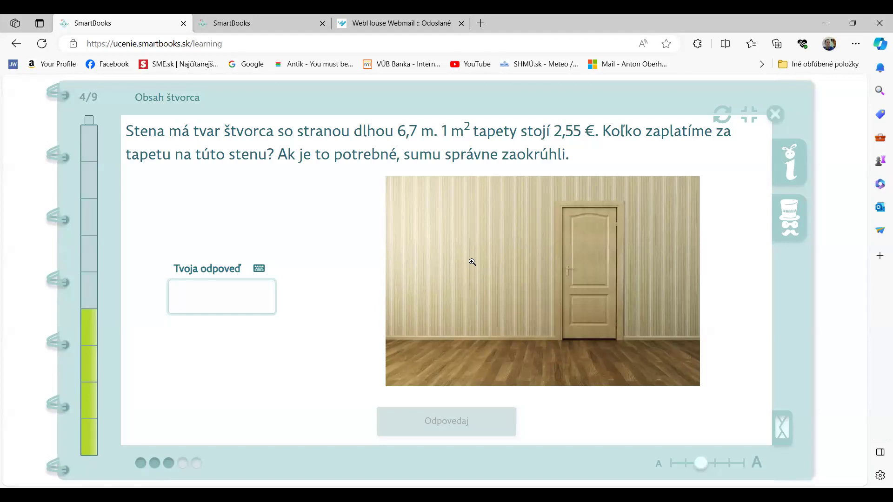
- Consult the Obsah štvorca theory, reveal the correct answer to the wallpaper cost question and continue to the following question
click(785, 167)
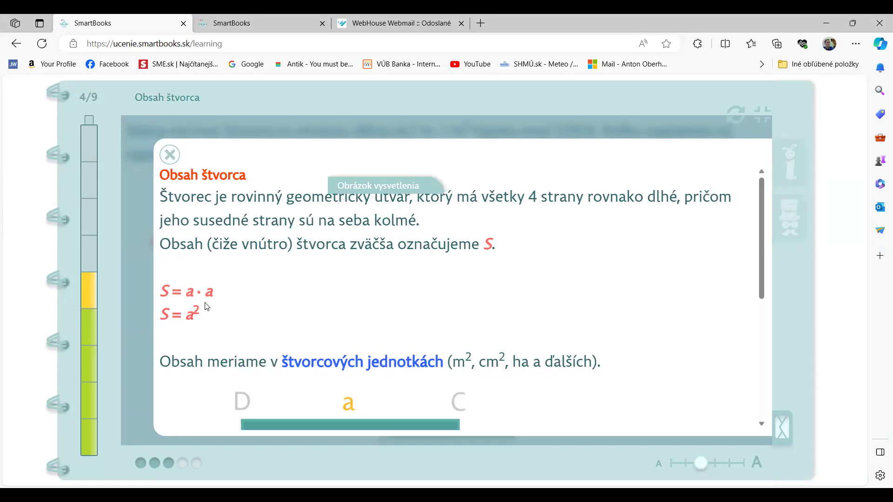
click(170, 156)
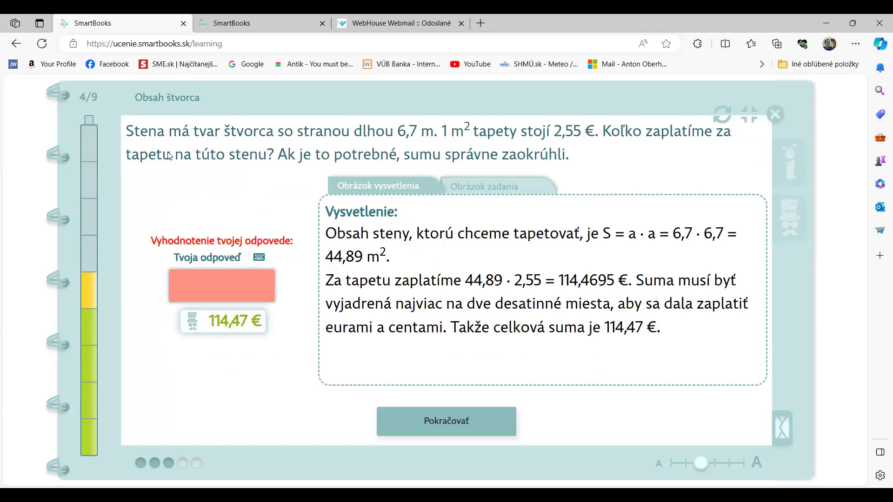
mouse_move(93, 274)
click(432, 421)
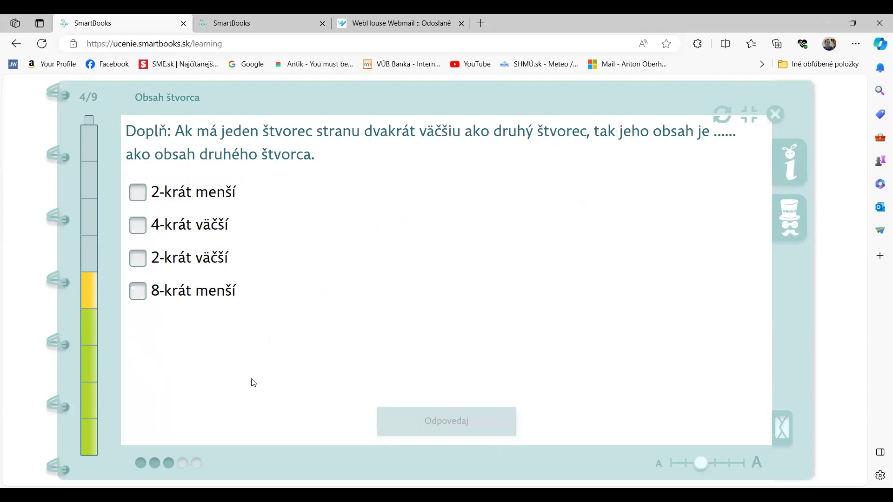
- End the Obsah štvorca learning session, dismiss its results summary and return to the grade 6 Matematika topics
mouse_move(94, 327)
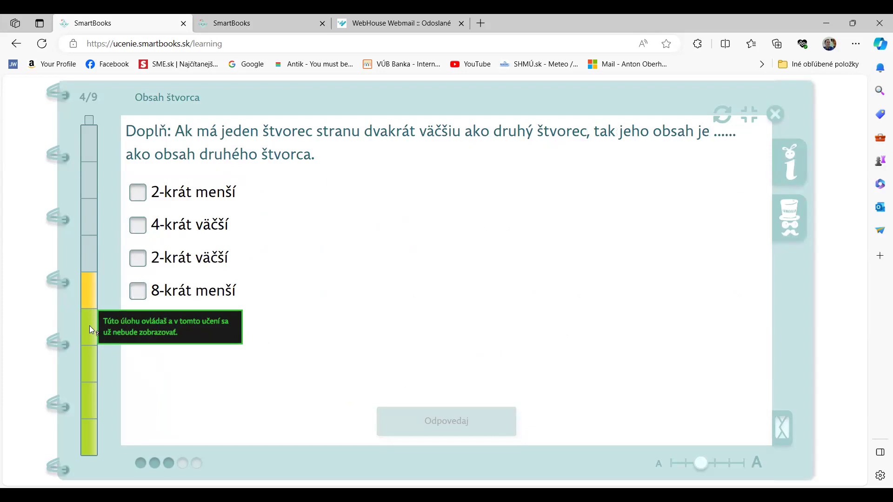
click(772, 114)
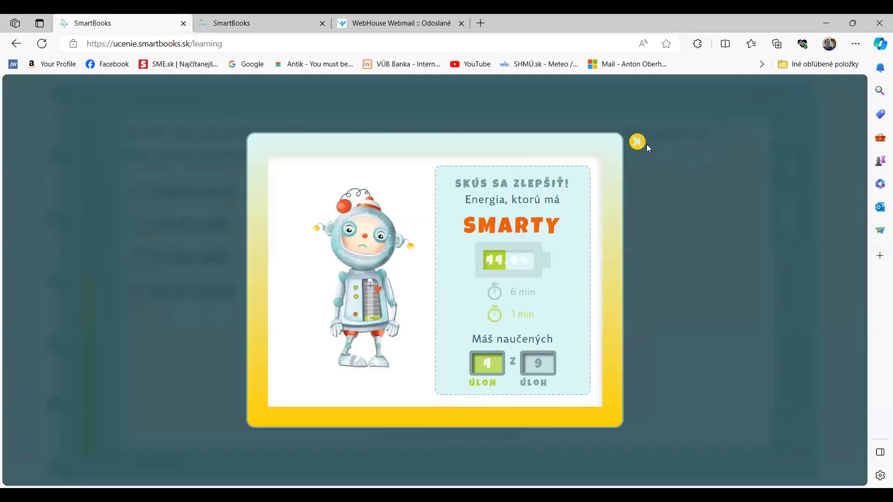
click(640, 143)
scroll(631, 256, down, 2)
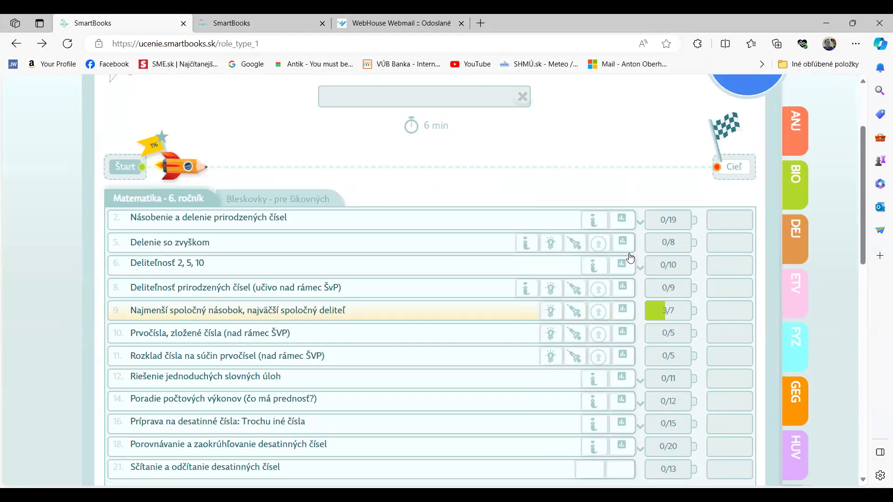
- Start Smart učenie for Obsah štvorca, reveal the answer to the wallpaper cost question and end the session
scroll(630, 258, down, 10)
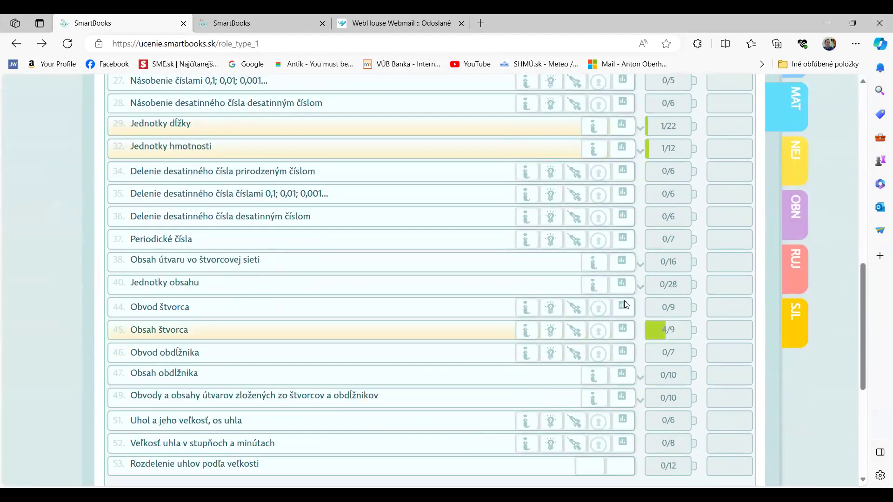
scroll(626, 302, down, 1)
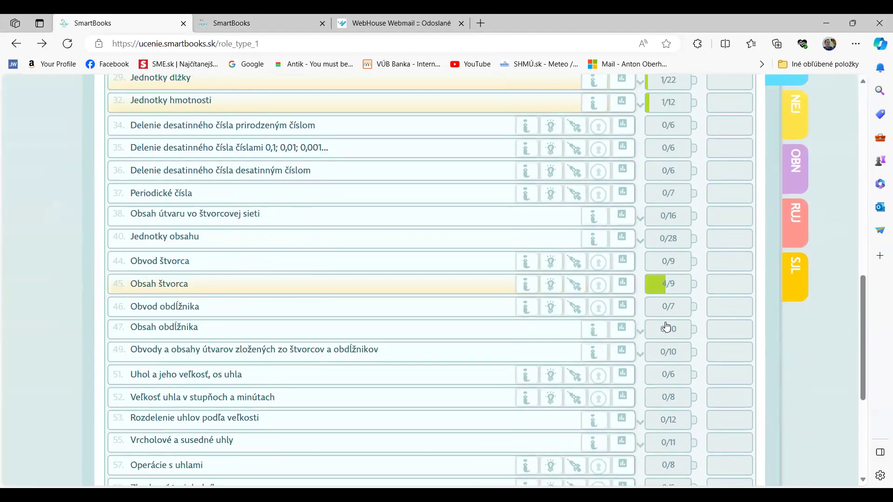
click(550, 289)
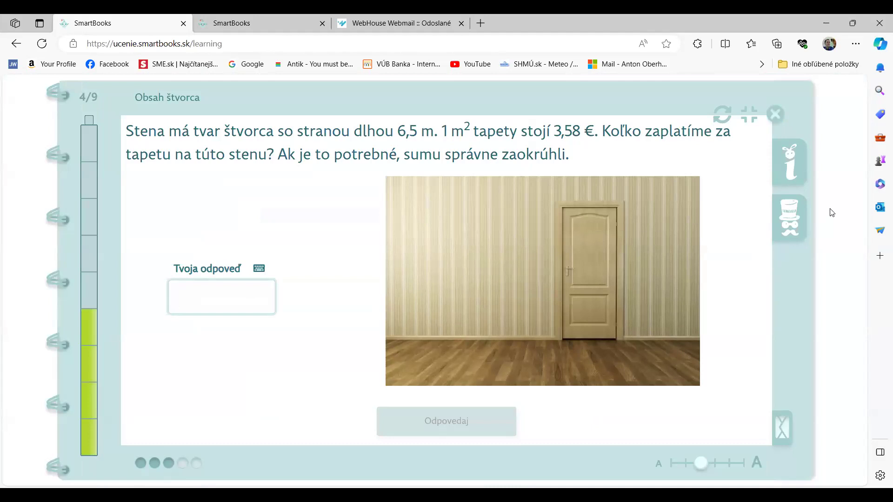
click(787, 211)
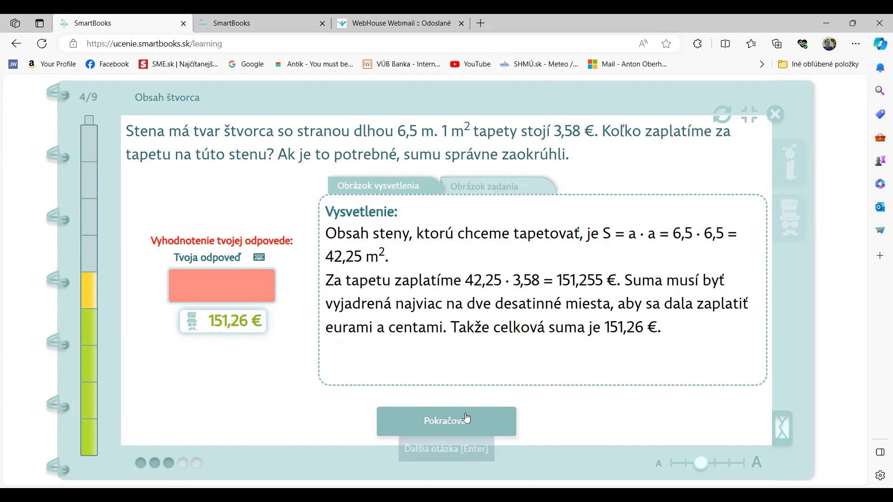
click(777, 115)
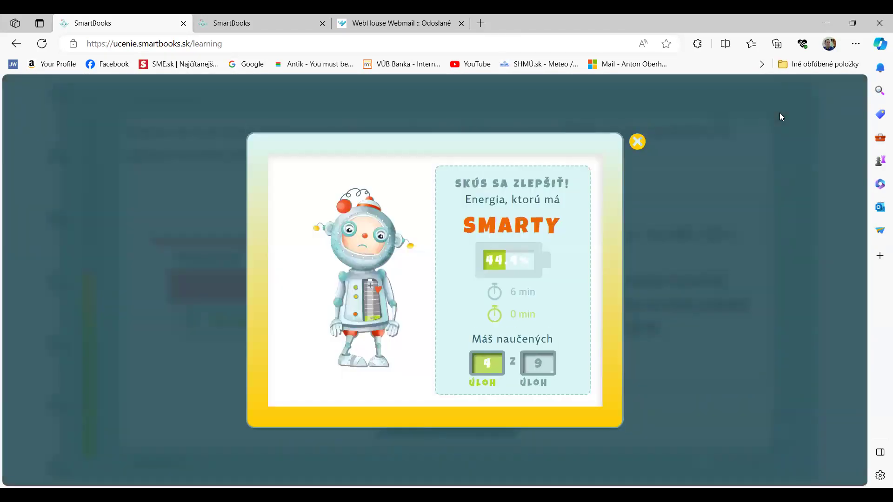
click(639, 144)
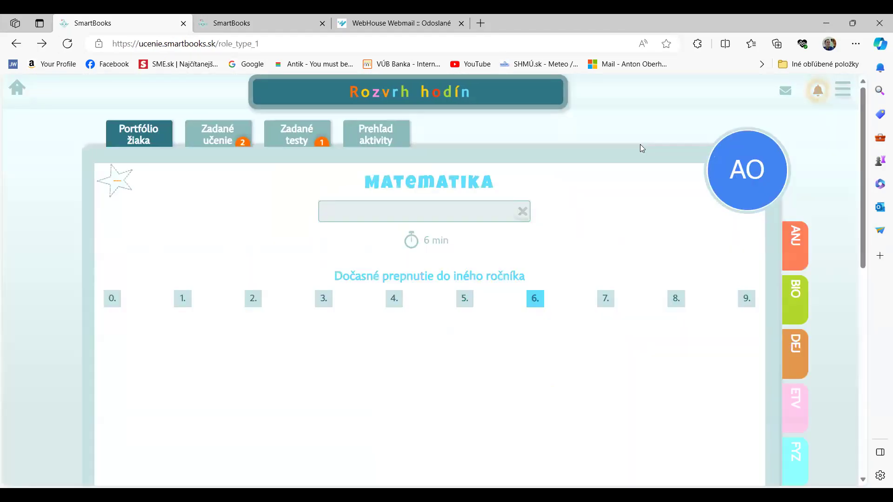
- Start another Smart učenie session for Obsah štvorca from the grade 6 Matematika topics
scroll(556, 275, down, 10)
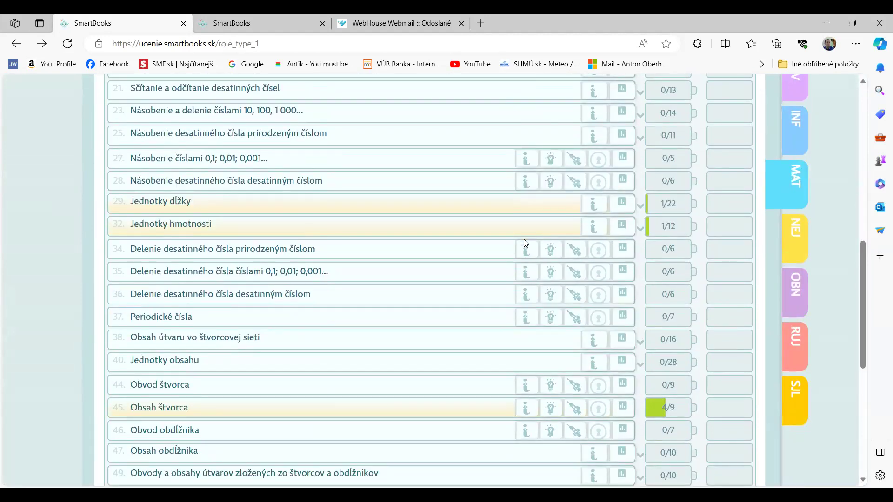
scroll(525, 243, down, 1)
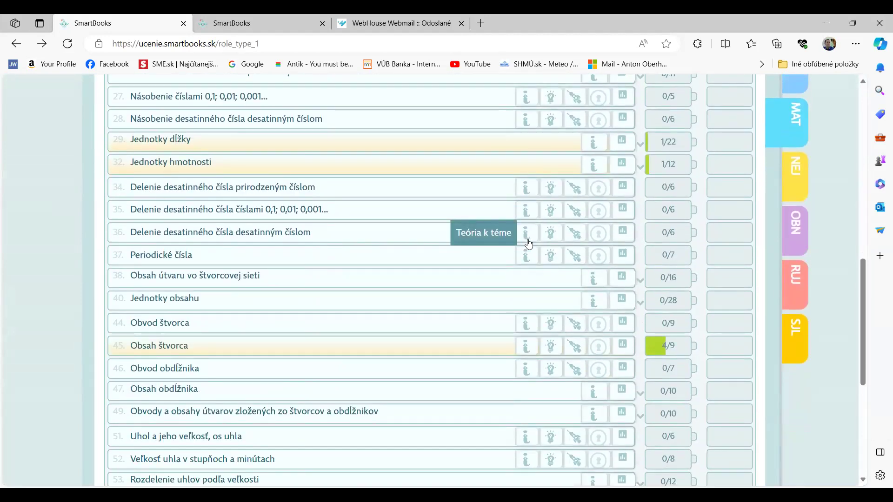
click(551, 347)
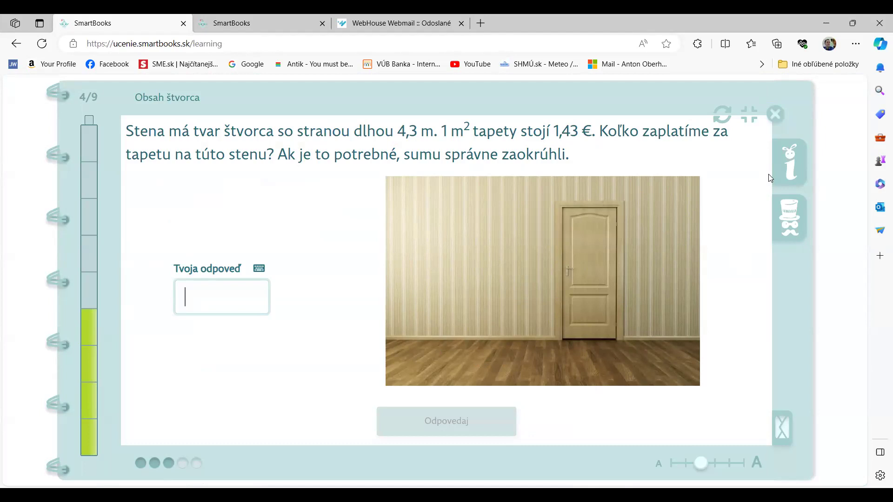
- Reveal the correct answer to the new wallpaper cost question and read through the Obsah štvorca theory
click(793, 167)
scroll(374, 266, down, 4)
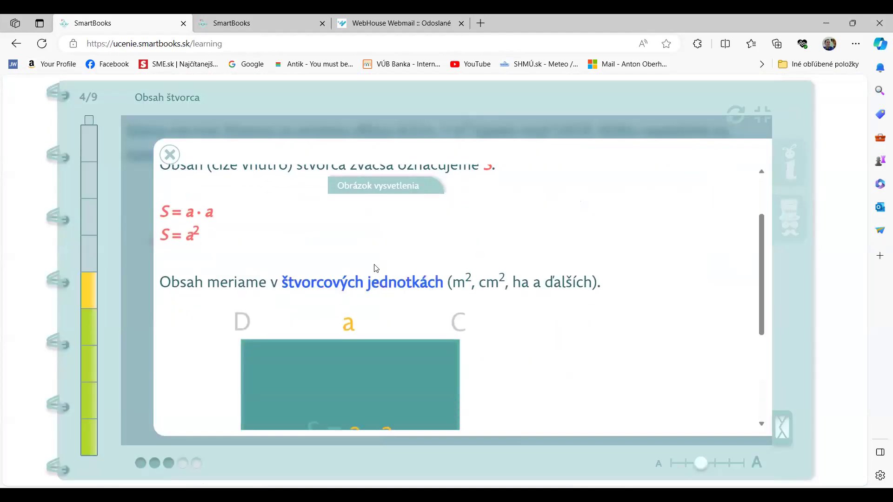
scroll(374, 266, down, 2)
scroll(456, 269, up, 1)
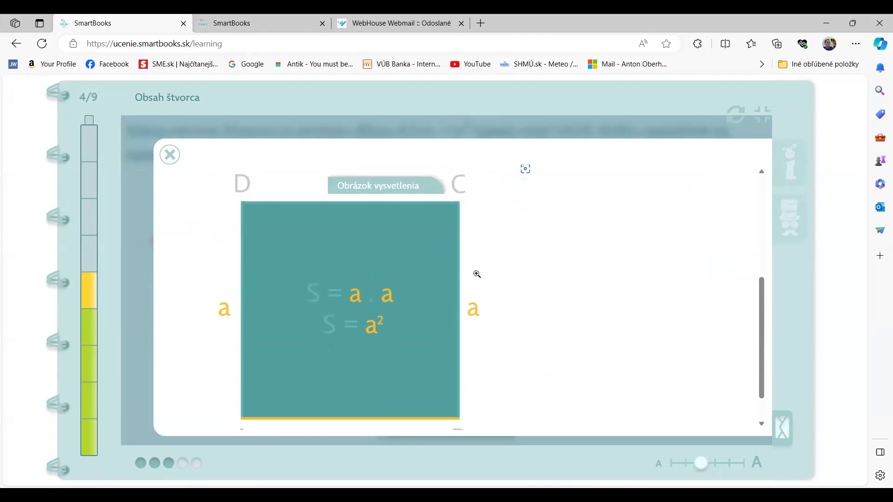
scroll(660, 335, down, 1)
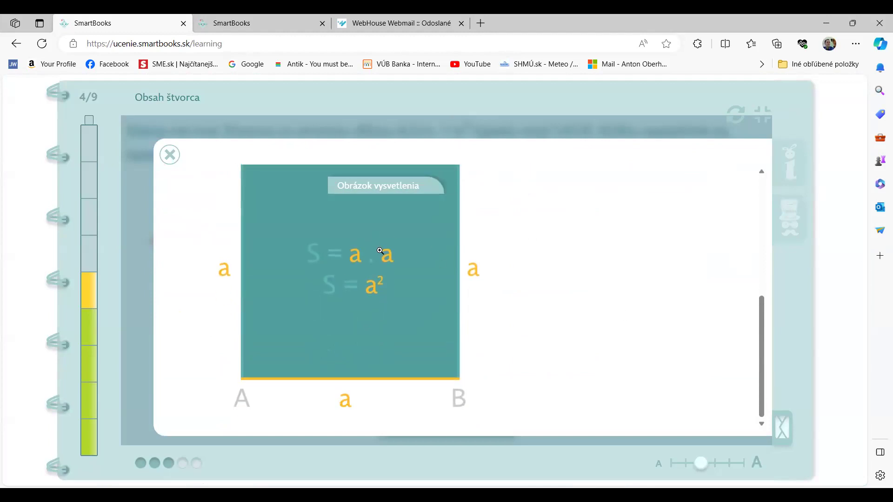
click(170, 155)
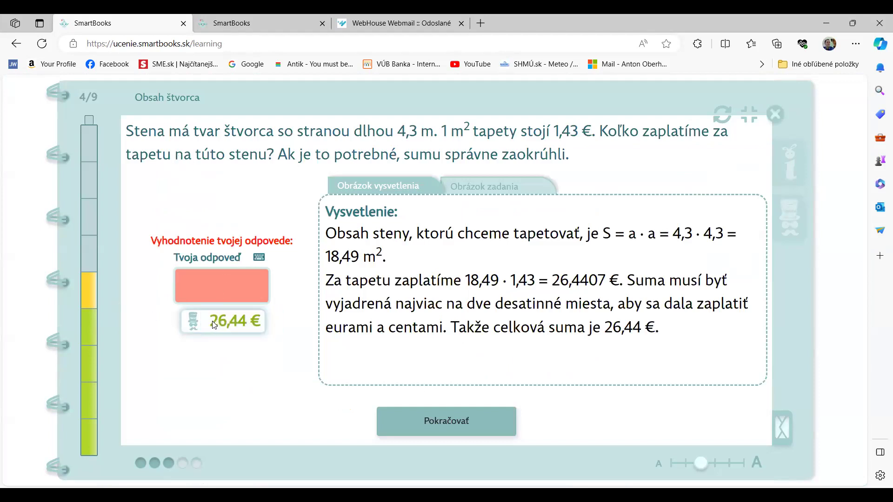
- Answer the following question on comparing two squares' areas with "4-krát väčší" and end the learning session
click(460, 434)
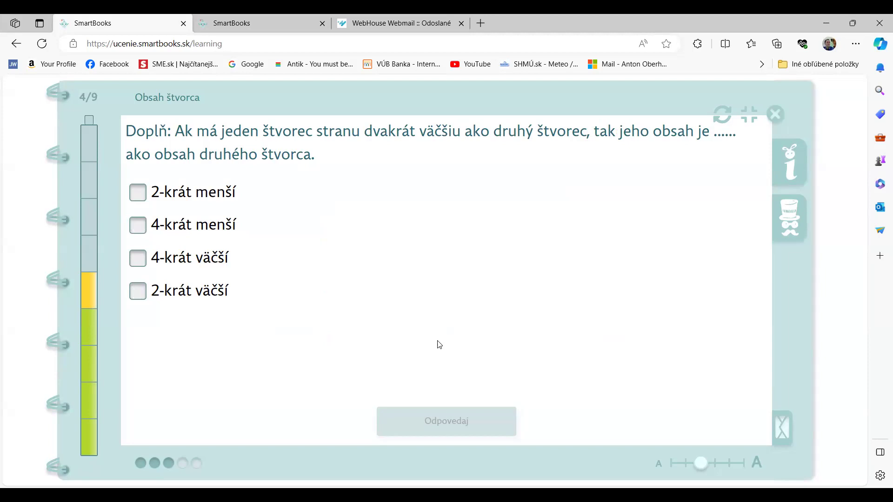
click(200, 262)
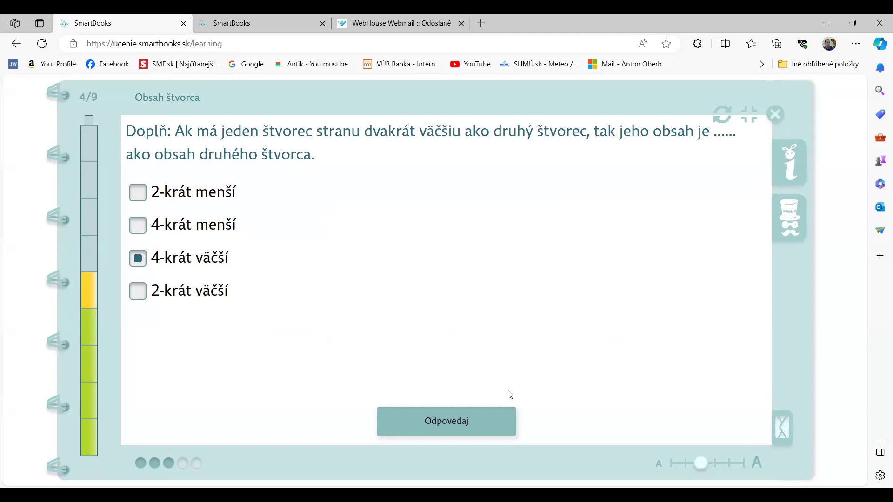
click(463, 422)
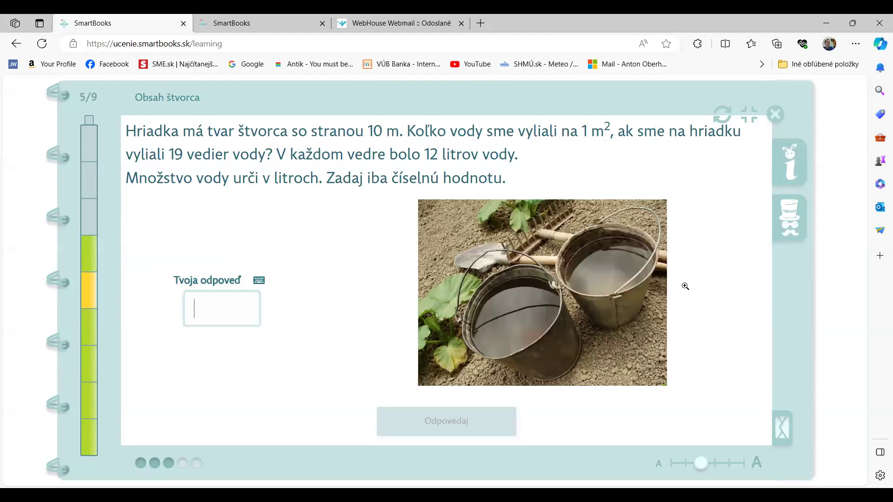
click(774, 117)
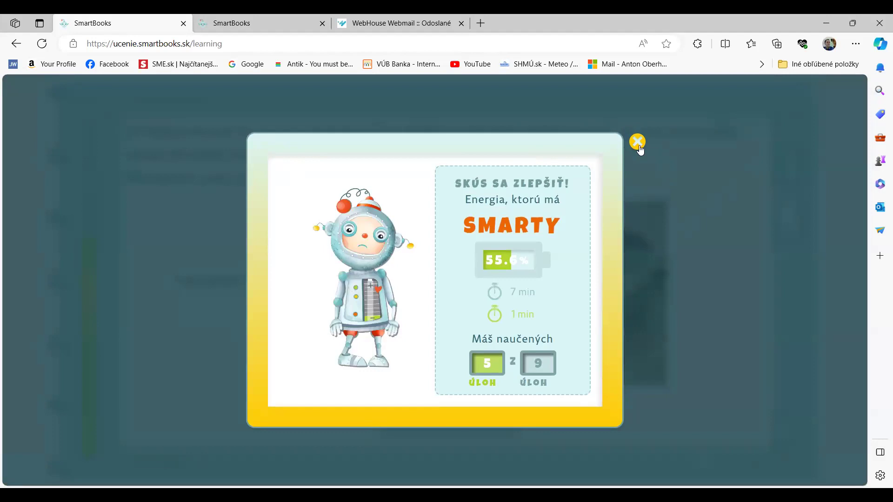
click(638, 144)
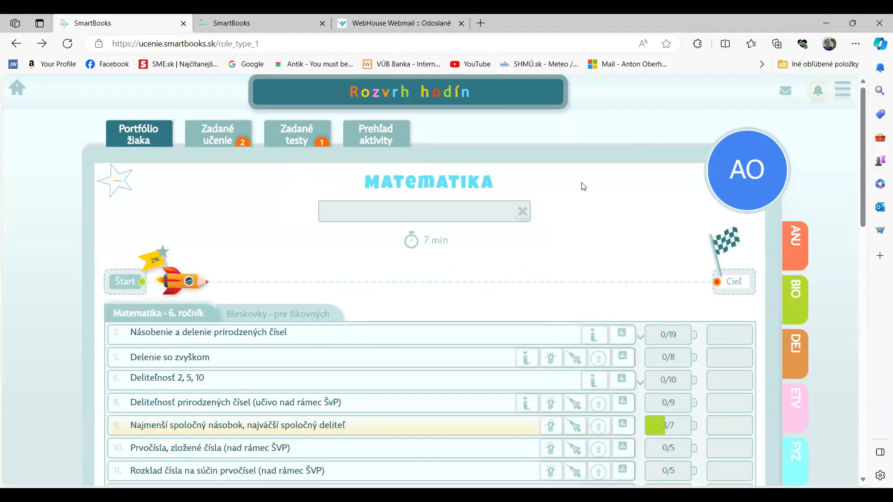
- Look through the whole grade 6 Matematika topic list, including the options for temporarily switching to another grade
scroll(566, 188, down, 5)
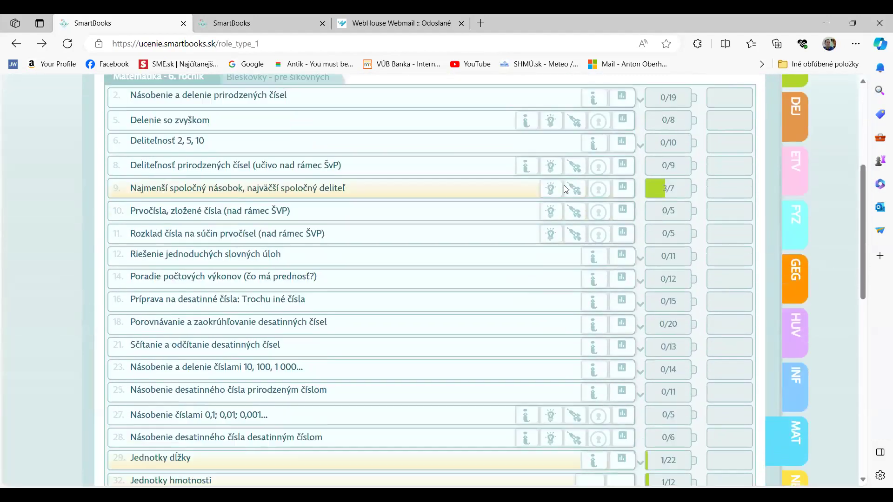
scroll(563, 186, down, 7)
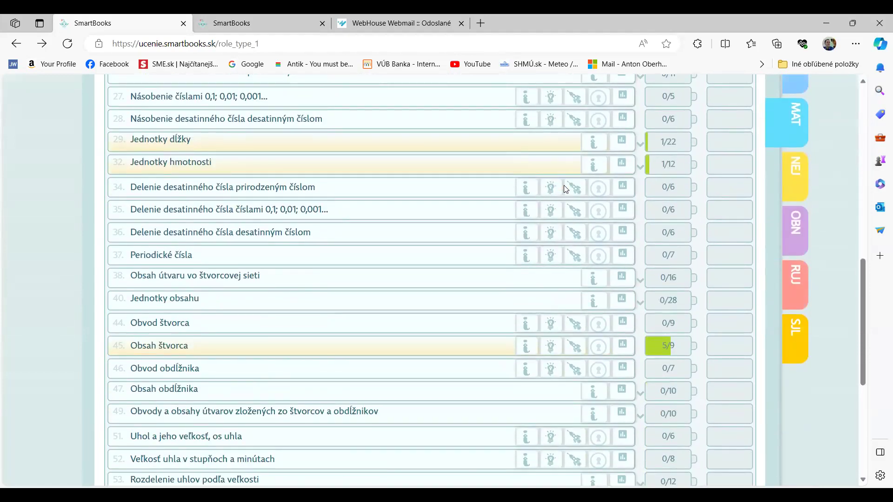
scroll(563, 185, down, 7)
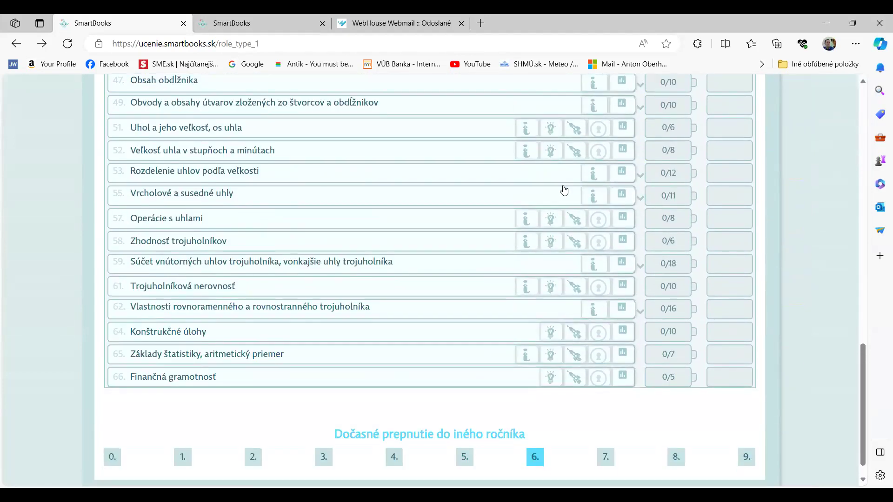
scroll(564, 190, up, 2)
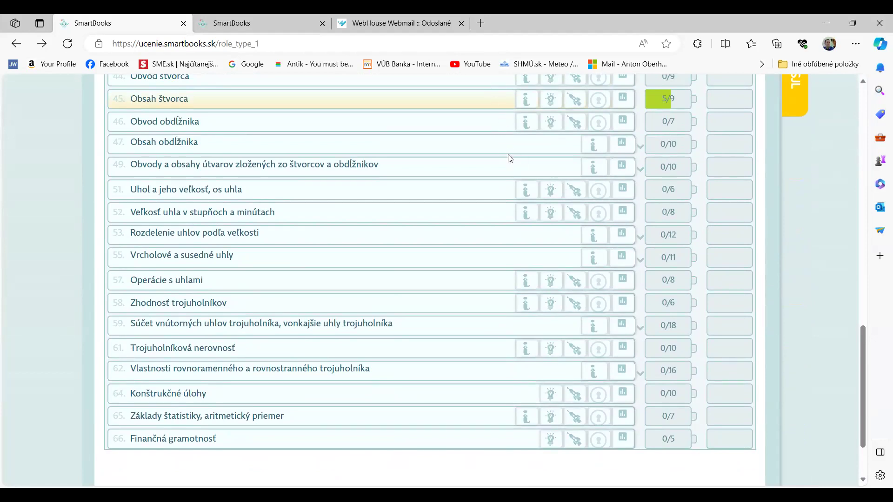
scroll(510, 159, down, 2)
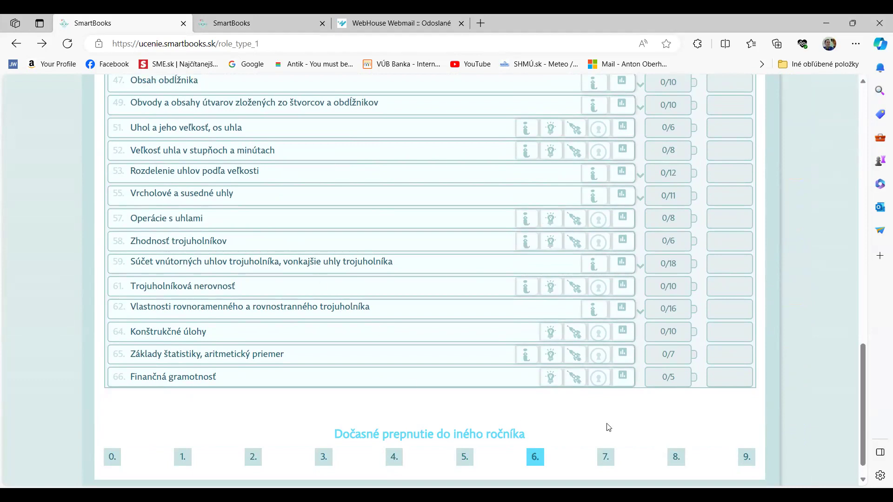
scroll(445, 285, up, 15)
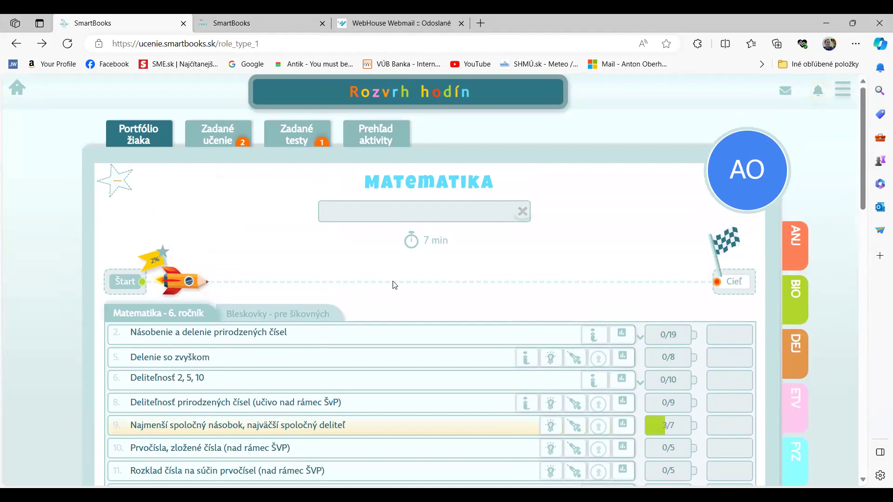
scroll(460, 284, down, 2)
scroll(460, 284, up, 2)
- Search the grade 6 Matematika topics for "zlomky" and temporarily switch to the grade 7 topics
click(449, 211)
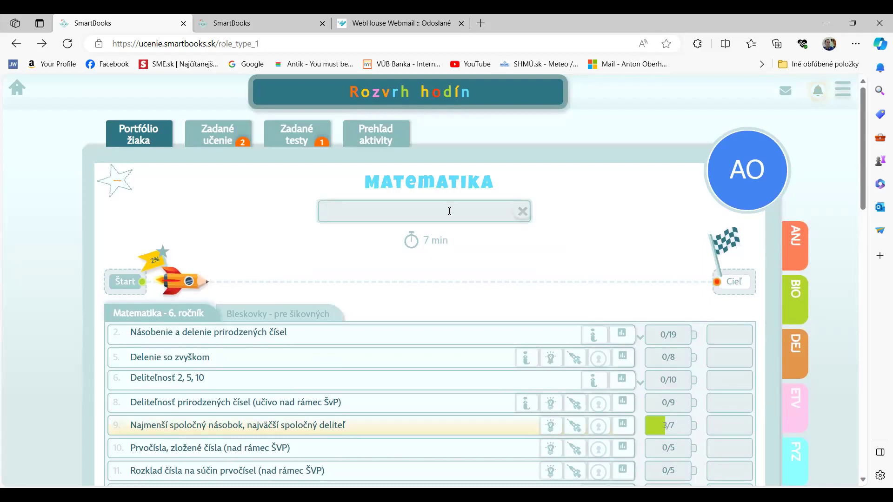
text(zlomky)
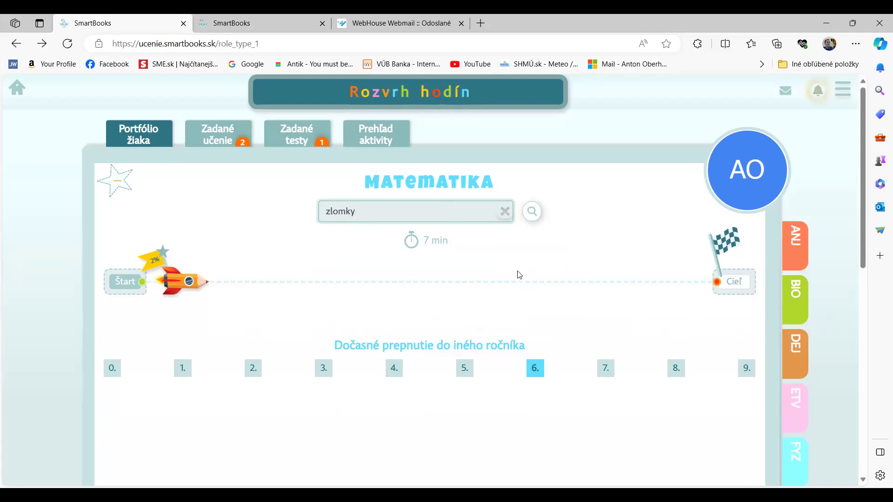
scroll(518, 275, down, 3)
click(608, 247)
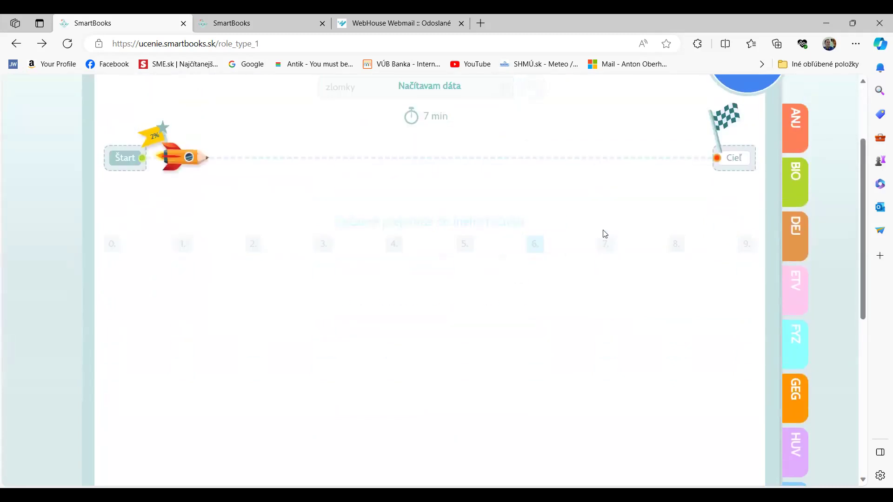
scroll(555, 217, down, 7)
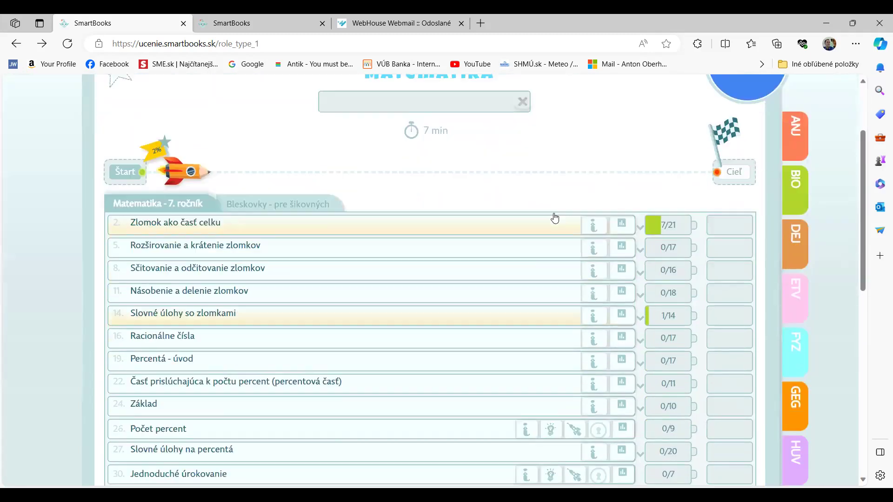
scroll(552, 215, up, 7)
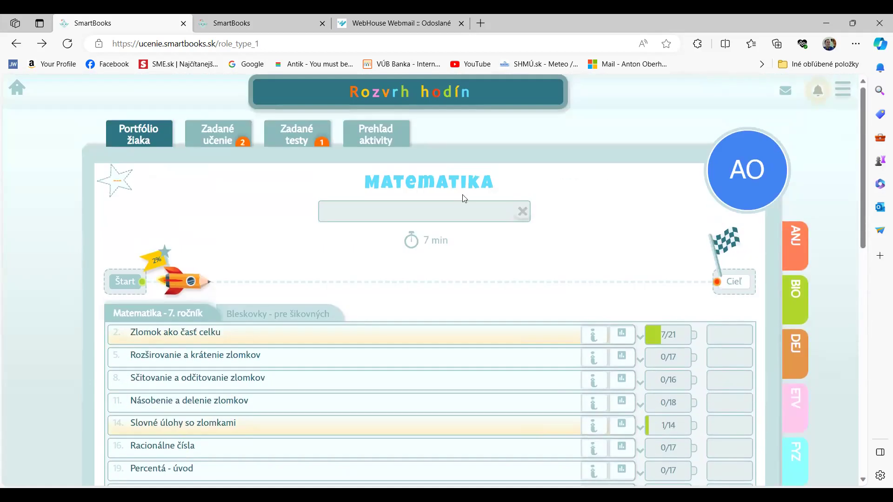
- Search the grade 7 Matematika topics for "zlomky", extend the search to the entire content and close the results
click(456, 210)
text(zlomky)
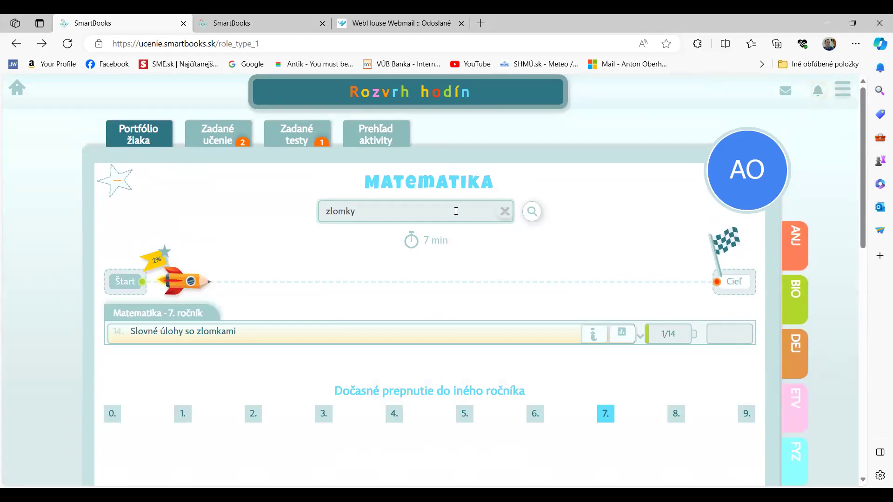
click(533, 212)
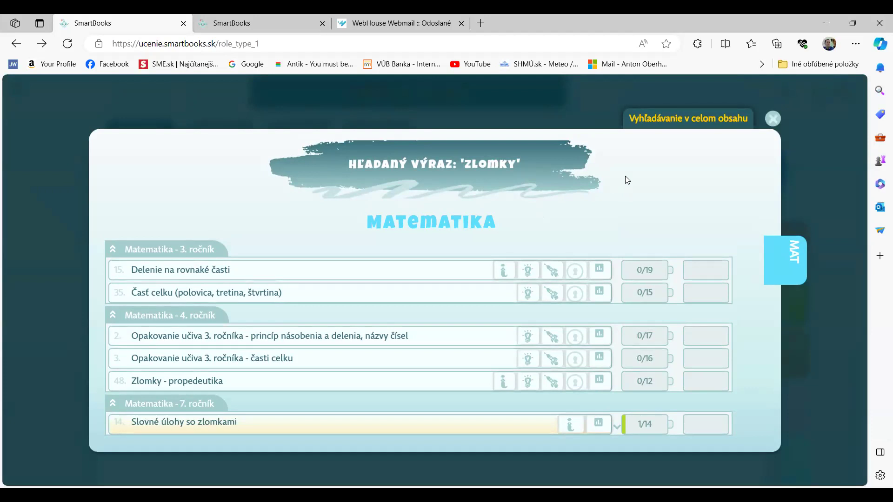
click(774, 119)
scroll(591, 207, down, 1)
scroll(591, 208, up, 1)
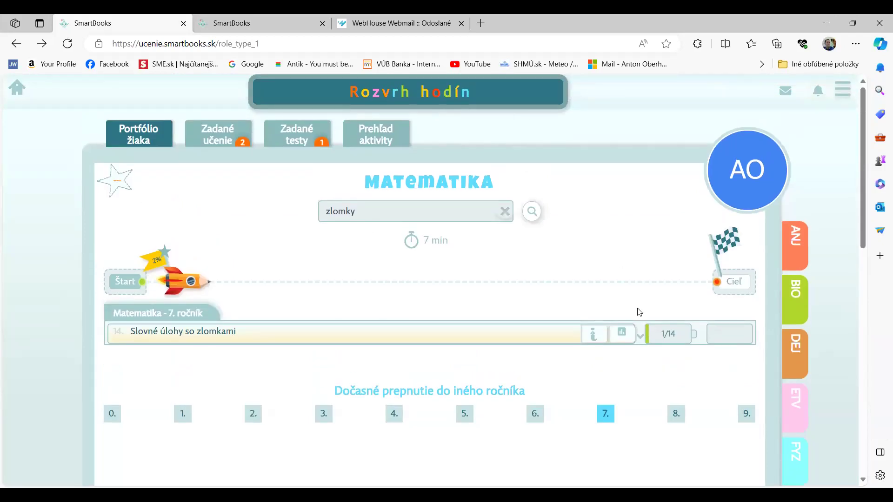
- Clear the topic search and temporarily switch Matematika to grade 8
click(505, 211)
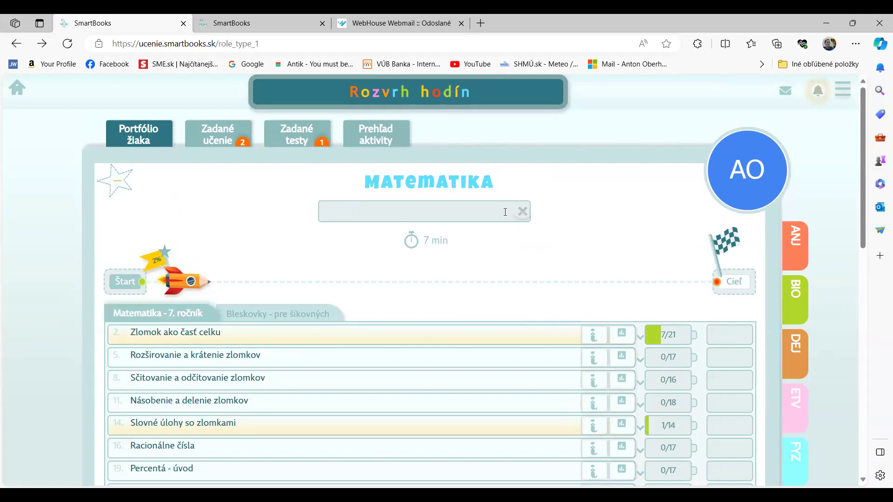
scroll(511, 218, down, 10)
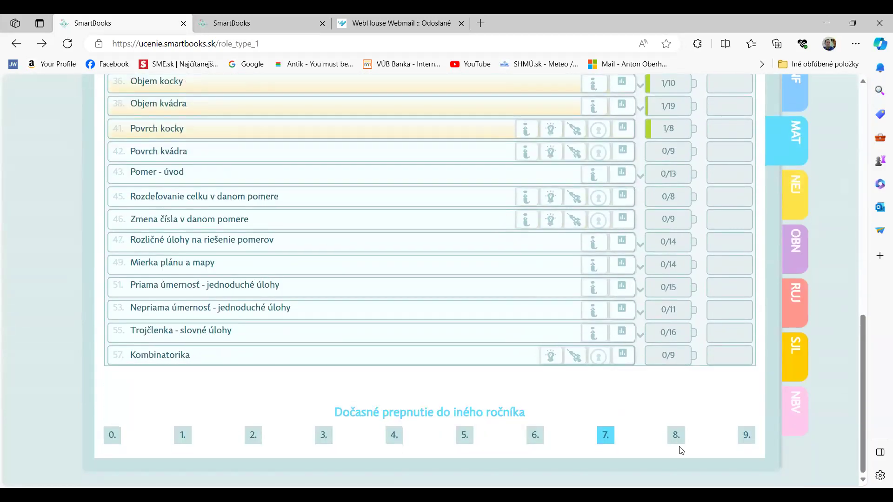
click(677, 436)
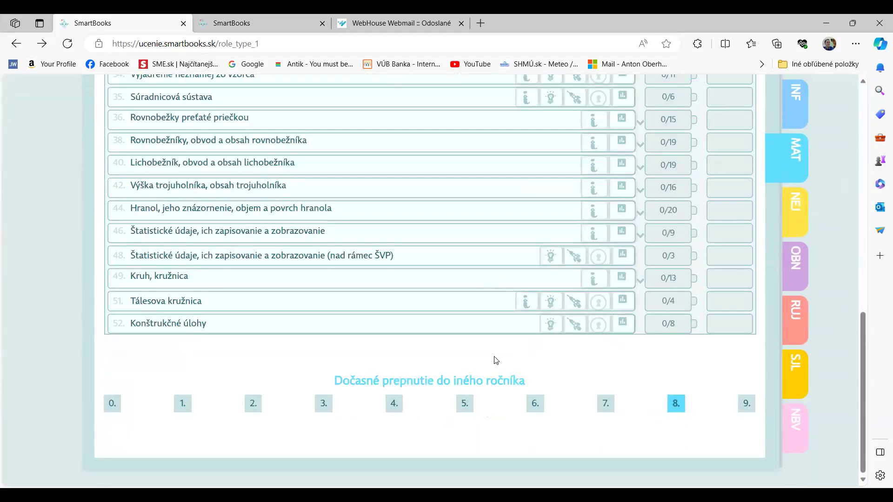
- Look through the whole list of grade 8 Matematika topics, from Konštrukčné úlohy up to Smart opakovanie 7. ročníka
scroll(468, 360, up, 5)
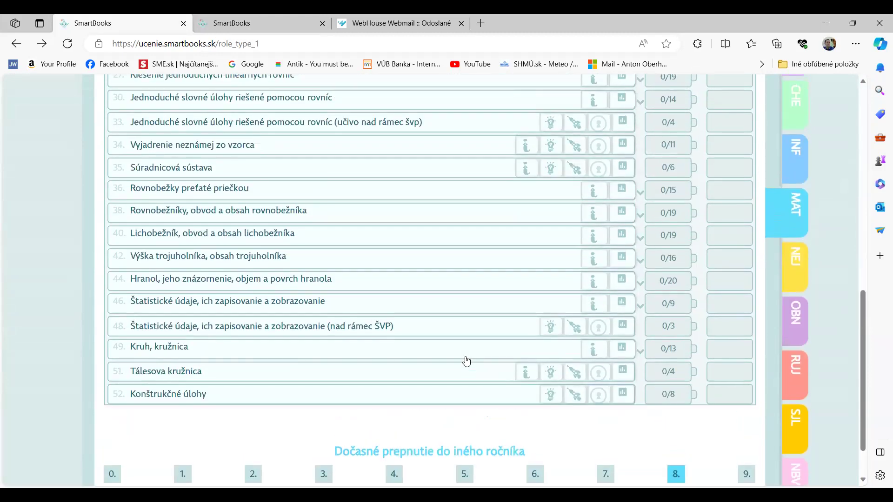
scroll(467, 361, up, 8)
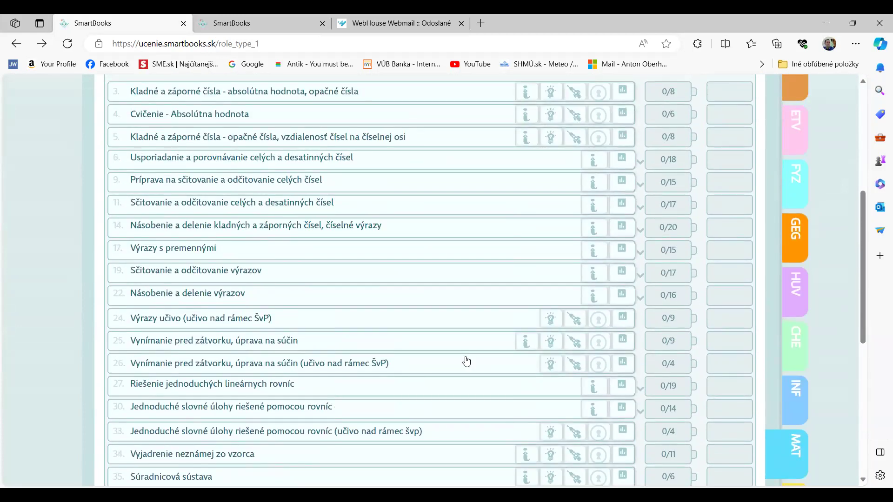
scroll(467, 361, down, 13)
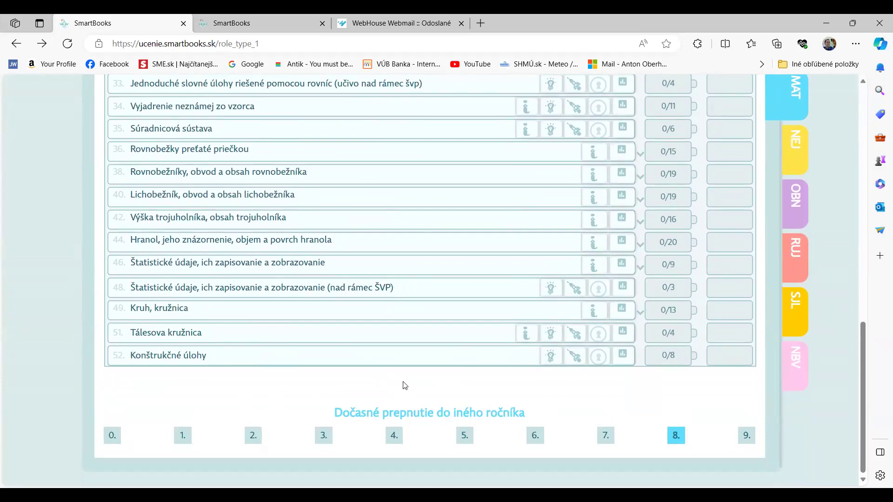
scroll(458, 319, up, 1)
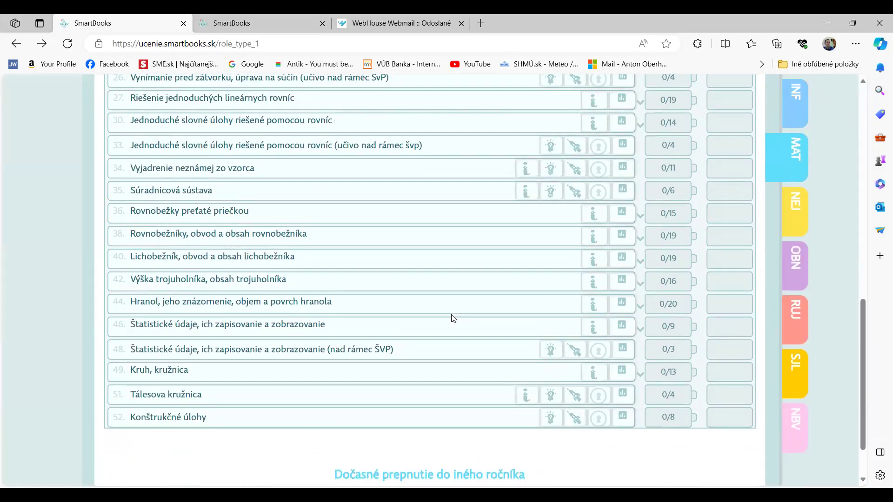
scroll(455, 319, up, 3)
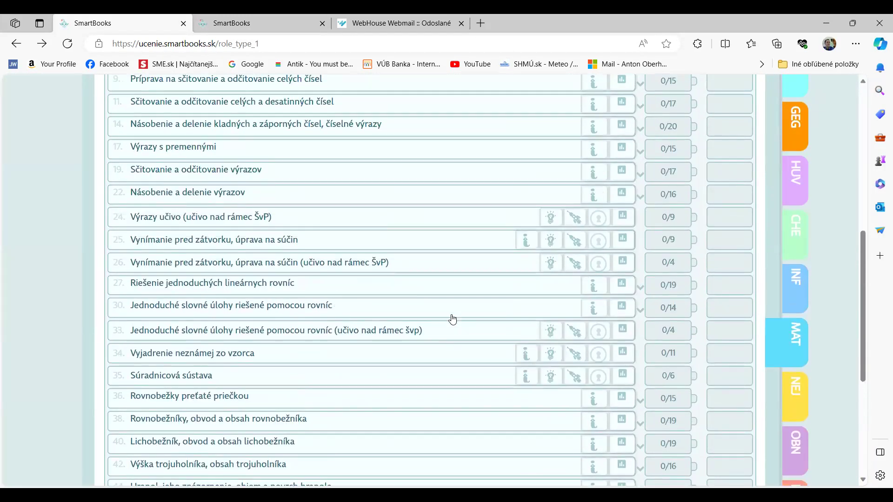
scroll(453, 319, up, 4)
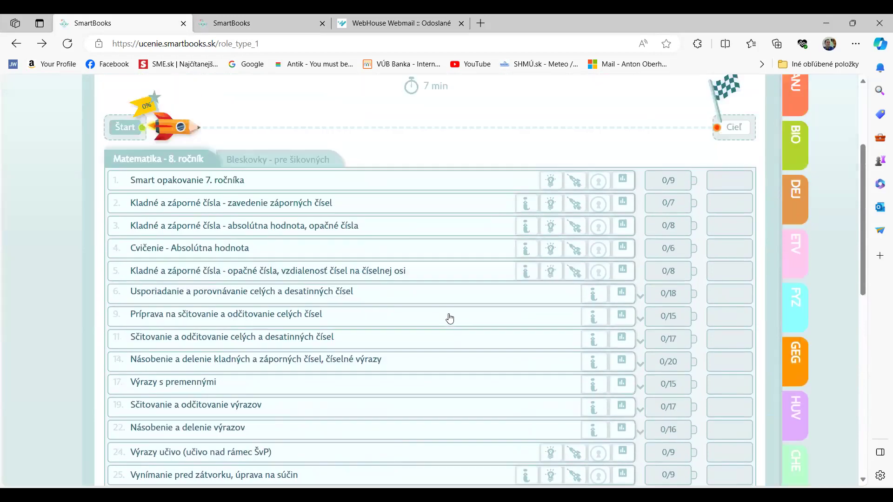
scroll(449, 319, up, 1)
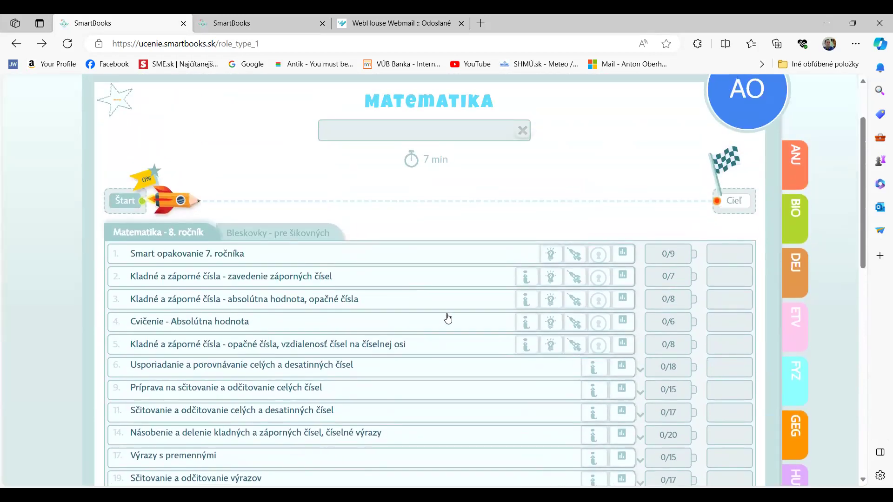
- Switch the subject to grade 8 Dejepis and start learning the topic Štúrovská generácia
click(800, 266)
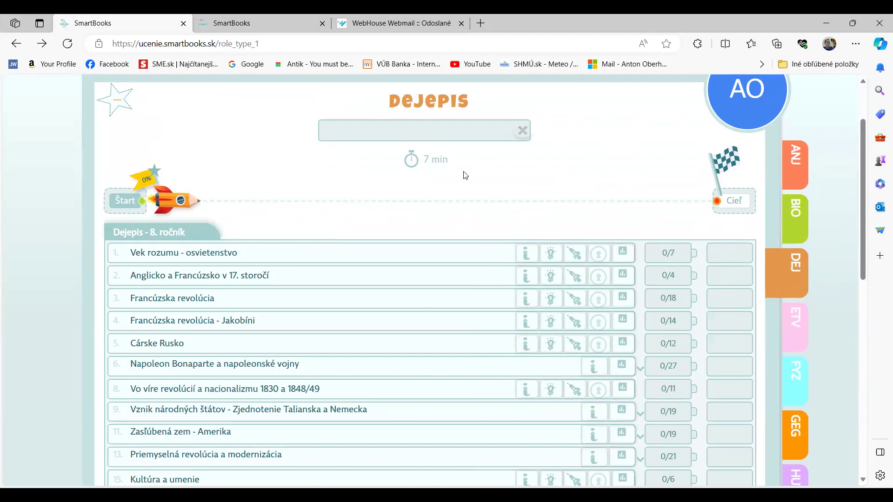
scroll(465, 175, down, 1)
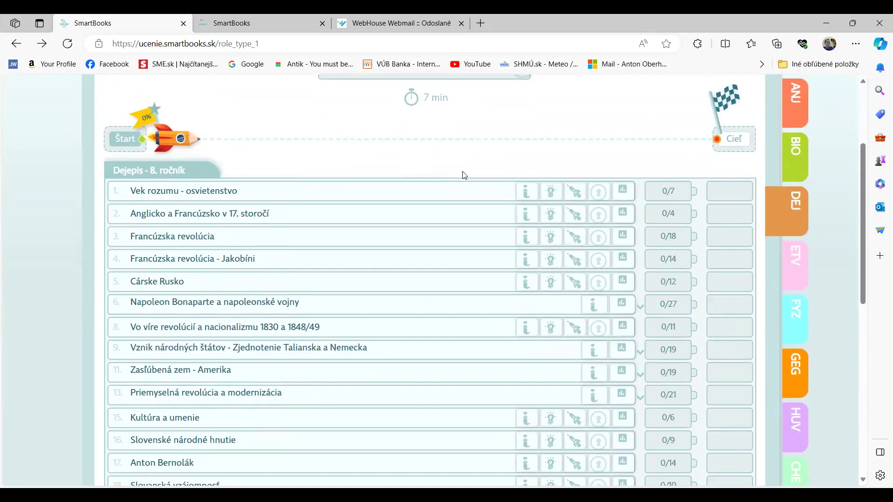
scroll(464, 176, down, 2)
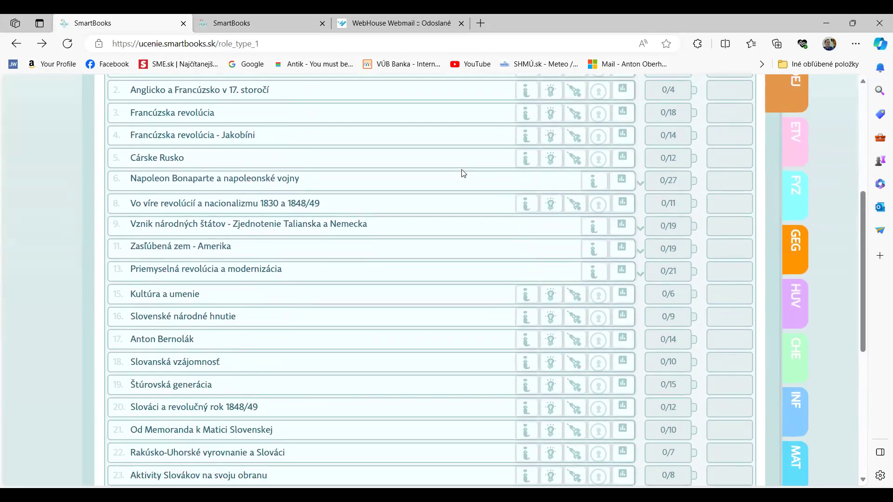
scroll(463, 174, down, 1)
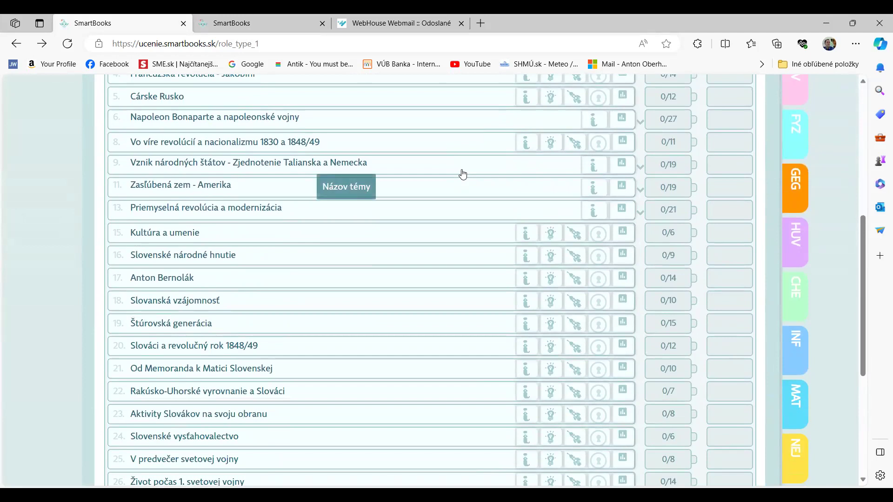
scroll(463, 174, down, 1)
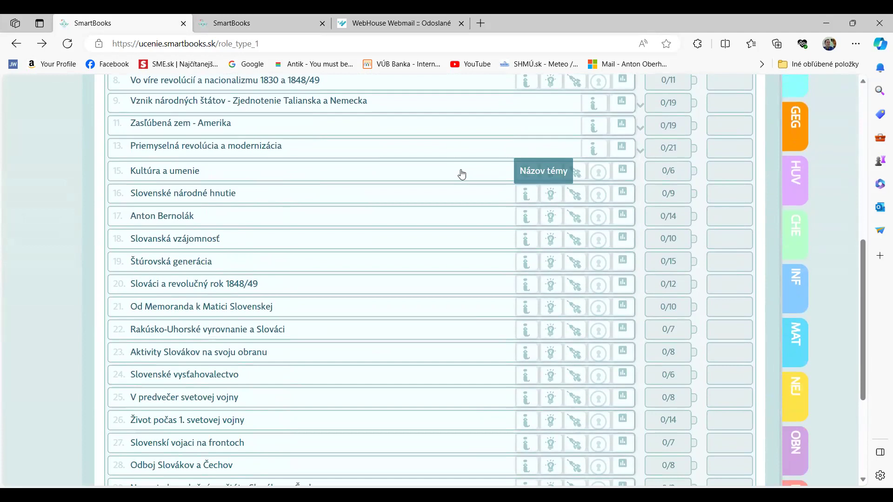
scroll(462, 174, down, 1)
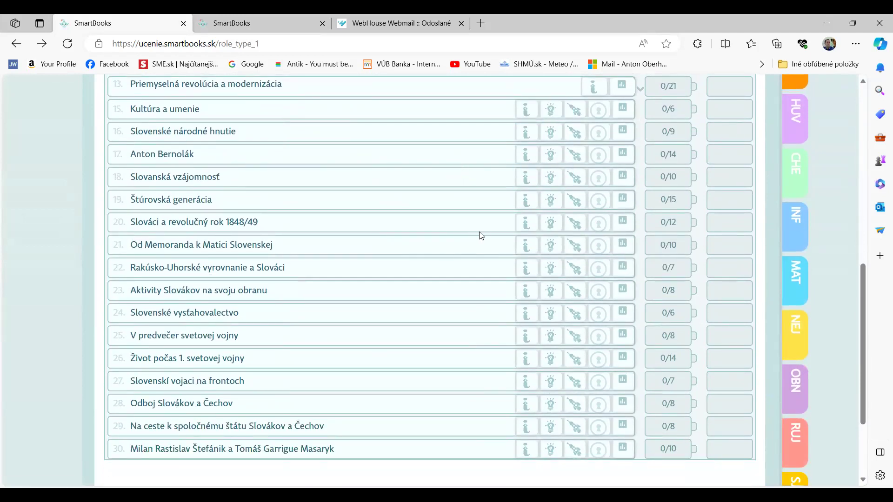
click(551, 203)
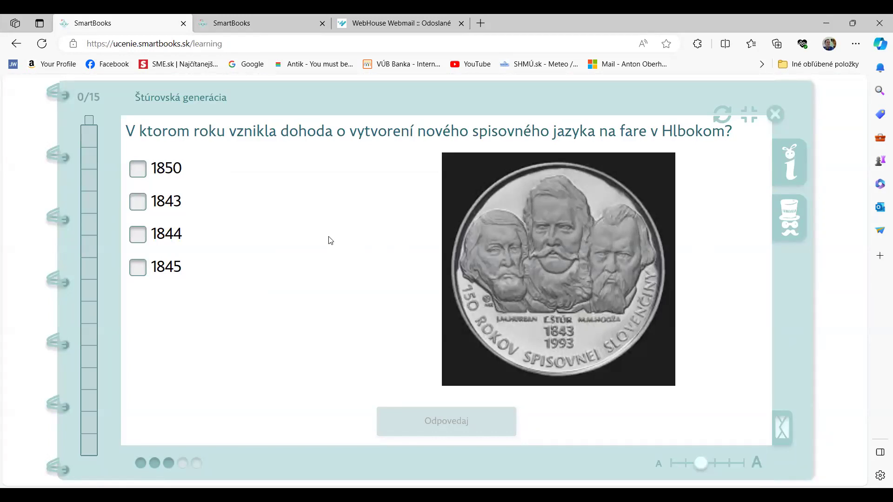
- Answer the first Štúrovská generácia question with 1843 and the second with Jozef Miloslav Hurban and Michal Miloslav Hodža
click(165, 203)
click(427, 423)
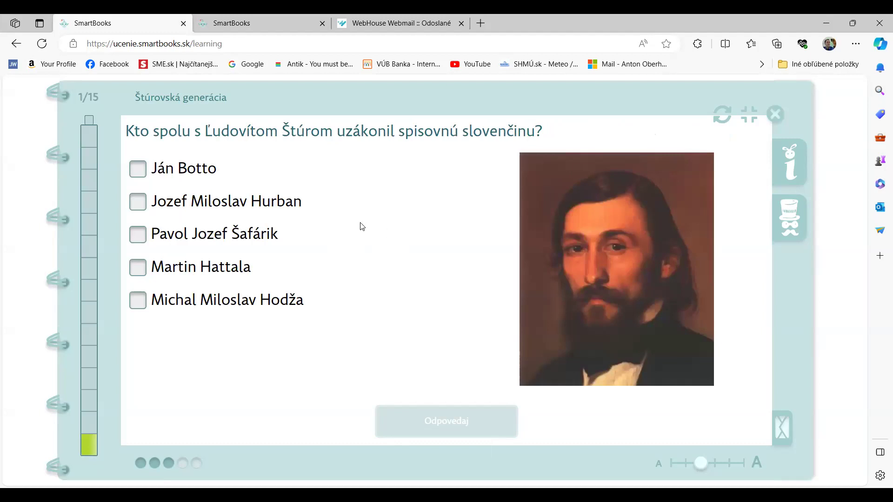
click(269, 208)
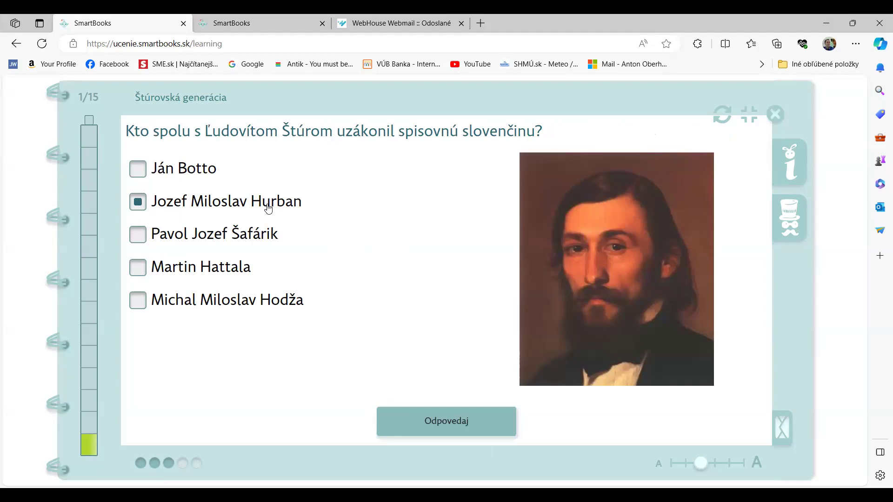
click(236, 301)
click(464, 423)
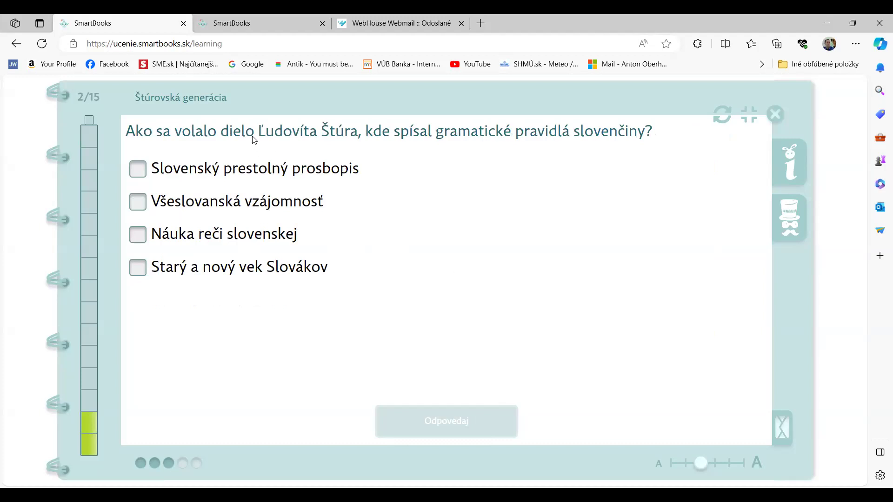
- Read through the theory text on Štúrovská generácia and return to the third question
click(789, 159)
scroll(513, 204, down, 1)
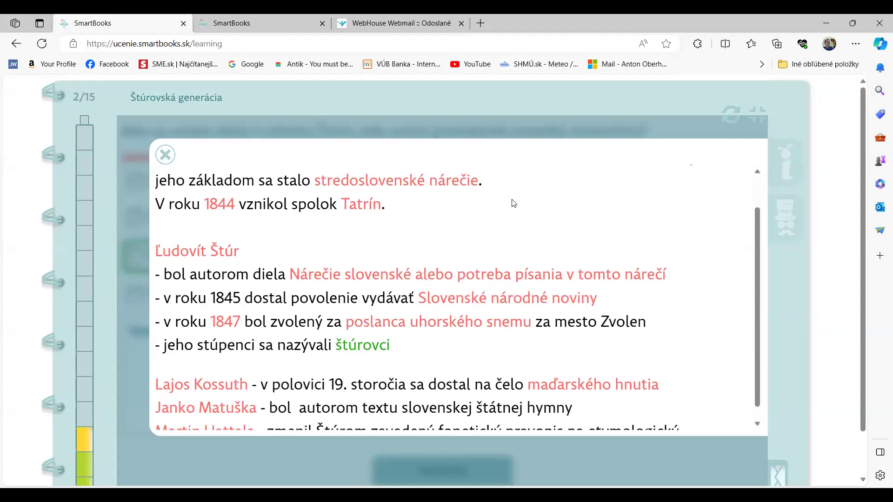
scroll(509, 203, down, 1)
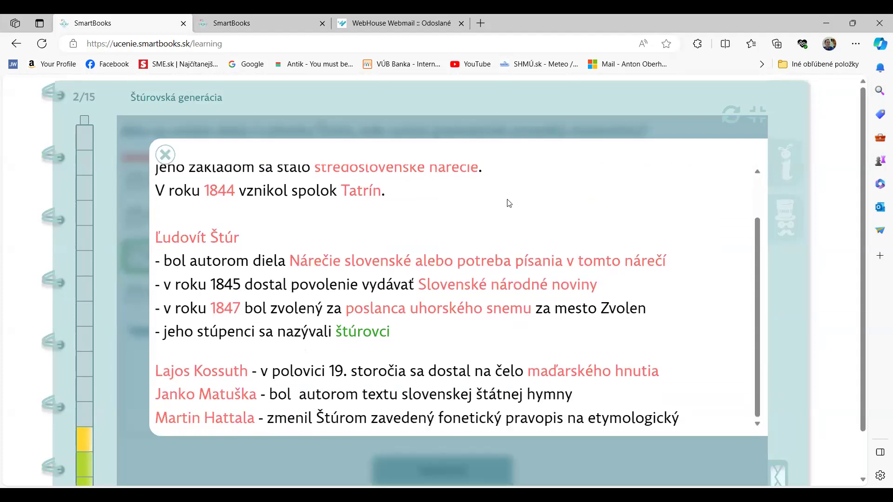
scroll(509, 203, down, 1)
scroll(509, 203, up, 1)
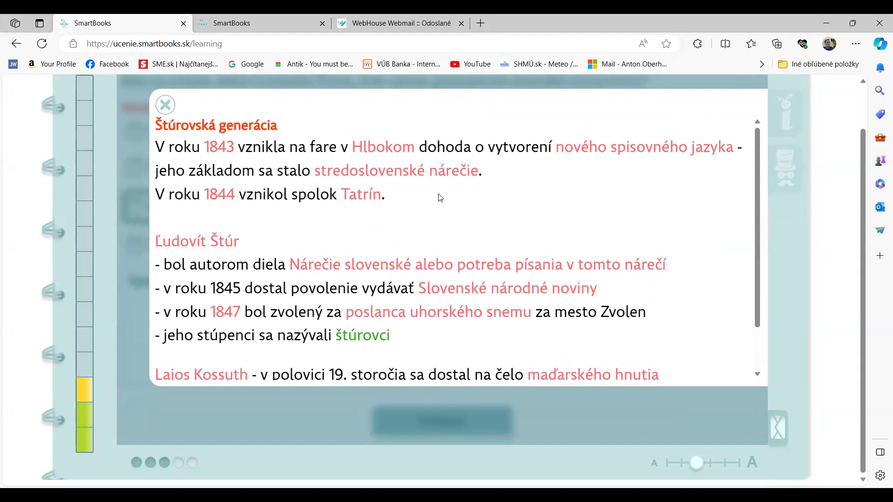
scroll(418, 200, up, 1)
click(165, 155)
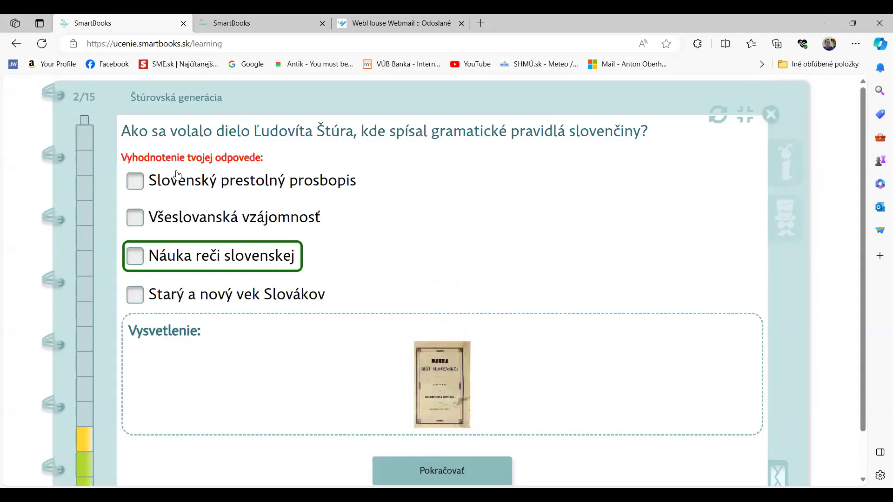
- Check the third question's explanation and its mark on the progress bar, and end the learning session
scroll(326, 192, down, 1)
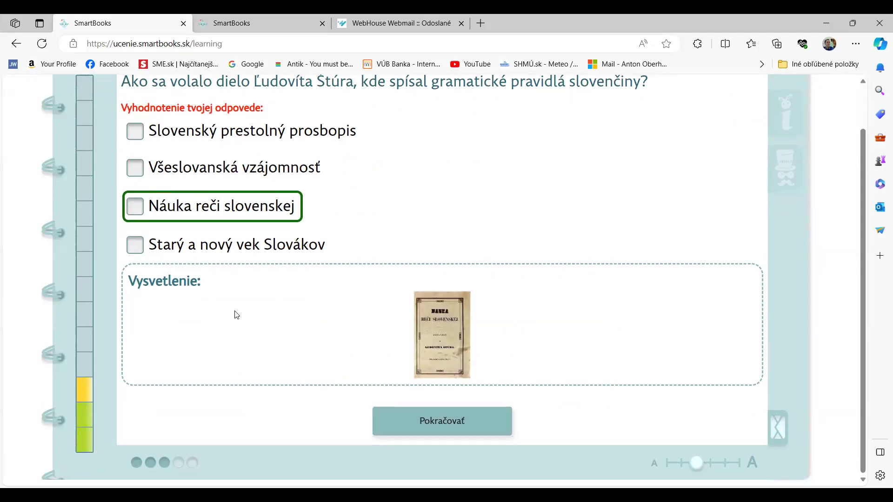
mouse_move(82, 389)
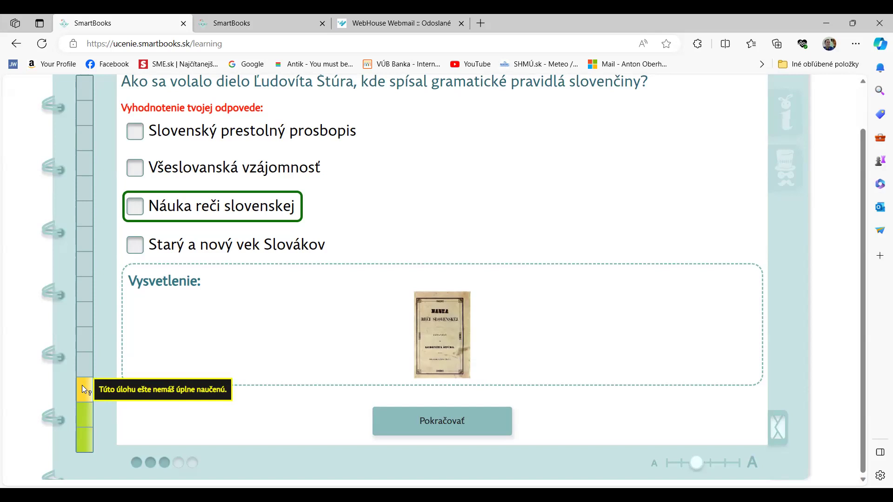
scroll(492, 223, up, 1)
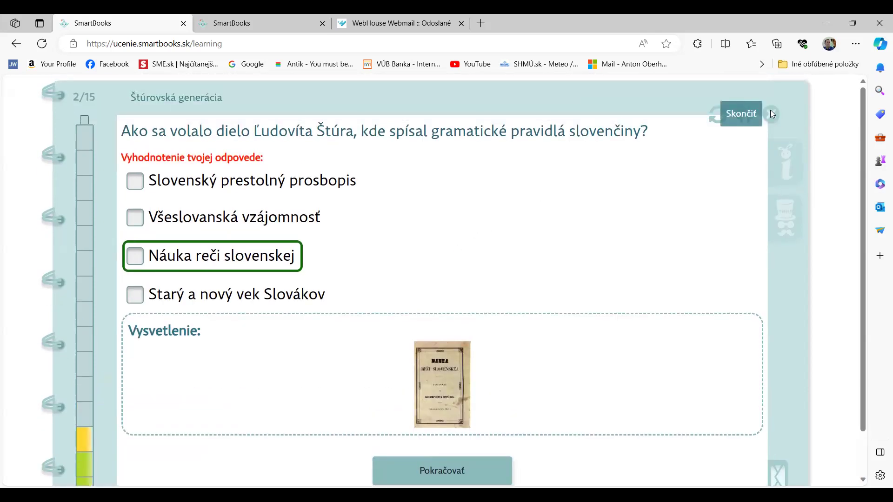
click(770, 111)
click(637, 142)
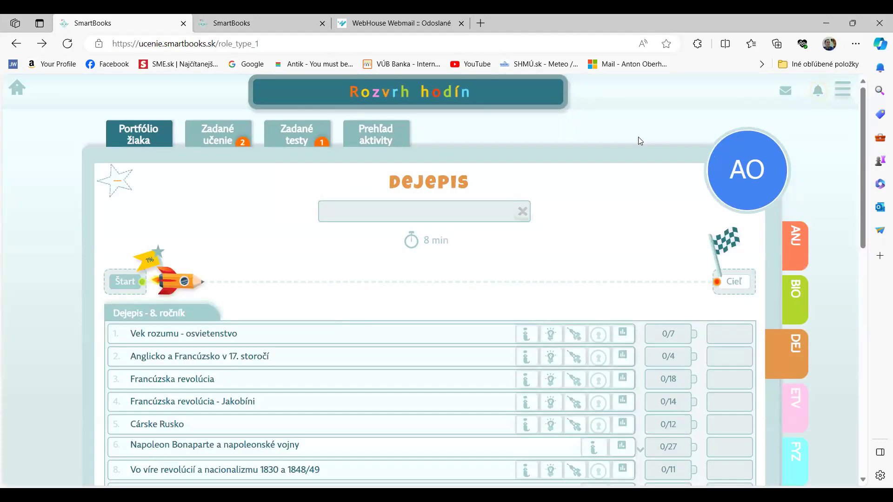
- Switch to the teacher's browser tab and return to the Učiteľský prehľad home page with the Zadania list
click(275, 20)
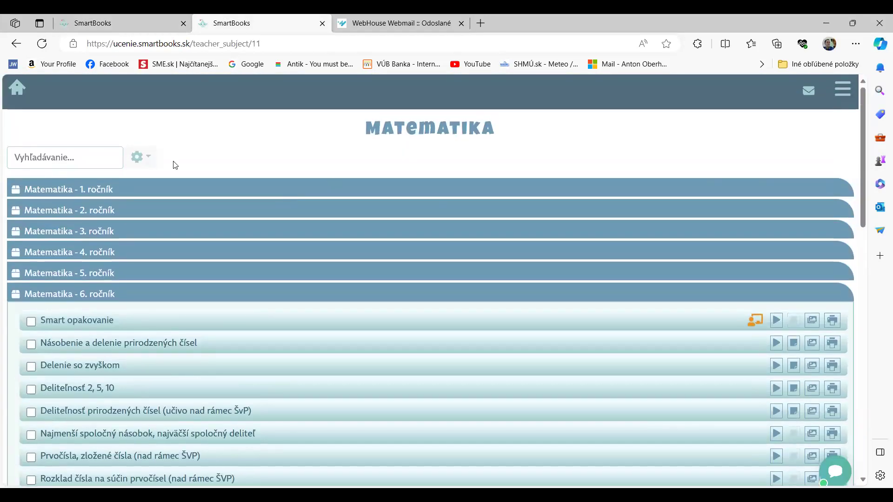
click(24, 90)
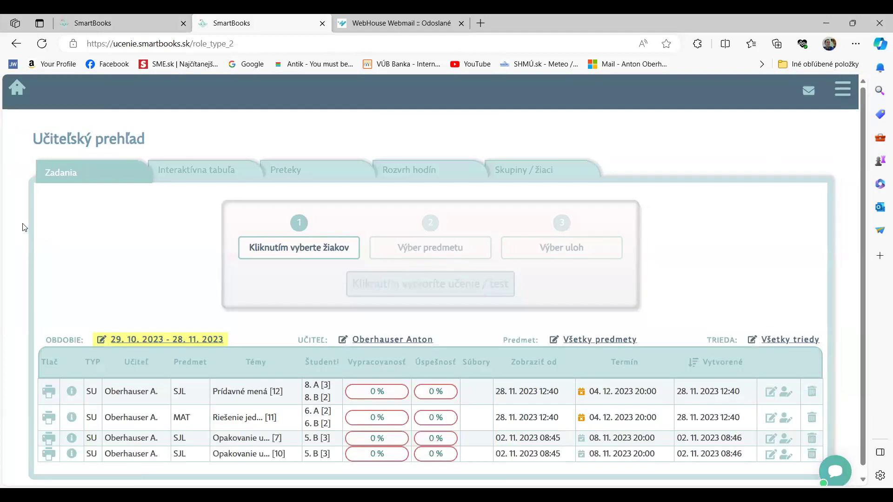
scroll(25, 227, down, 1)
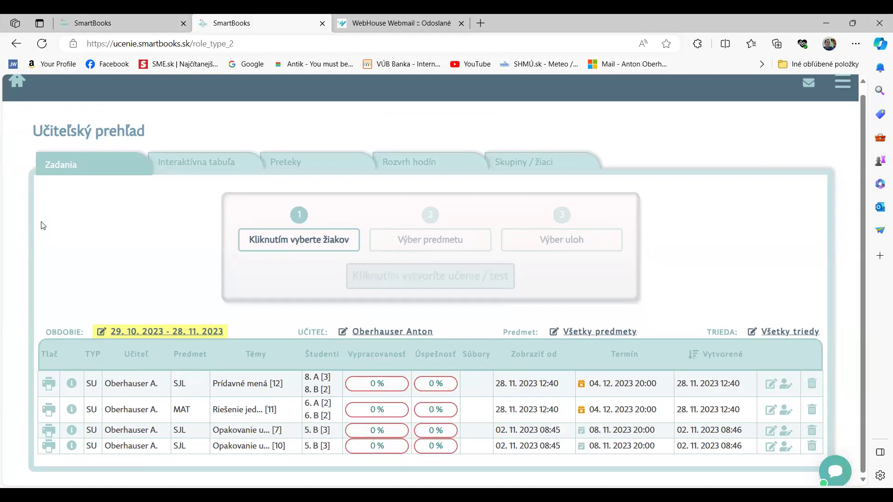
- Choose all pupils of classes 7. A and 7. B for a new assignment, expanding both classes to show their pupils
click(287, 241)
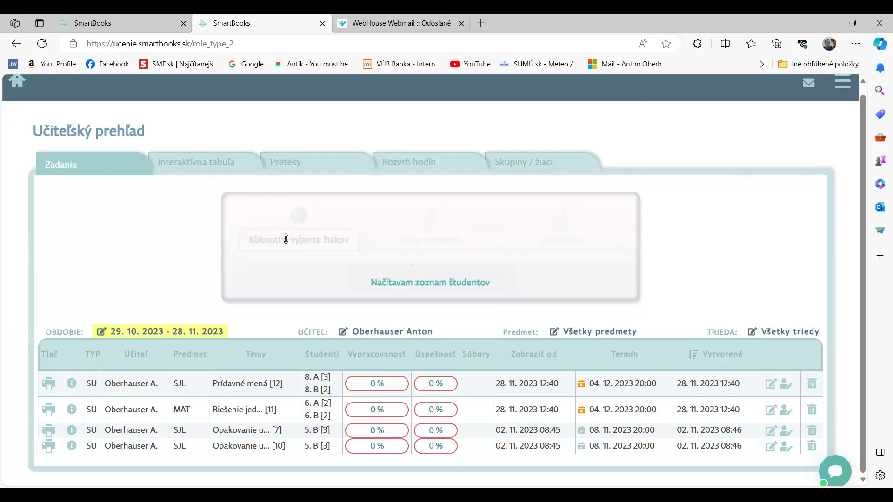
scroll(371, 236, down, 9)
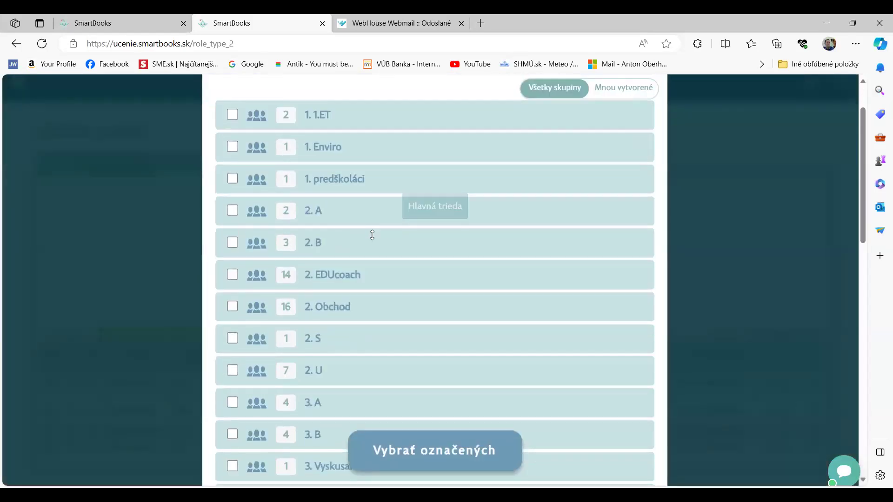
scroll(374, 240, down, 2)
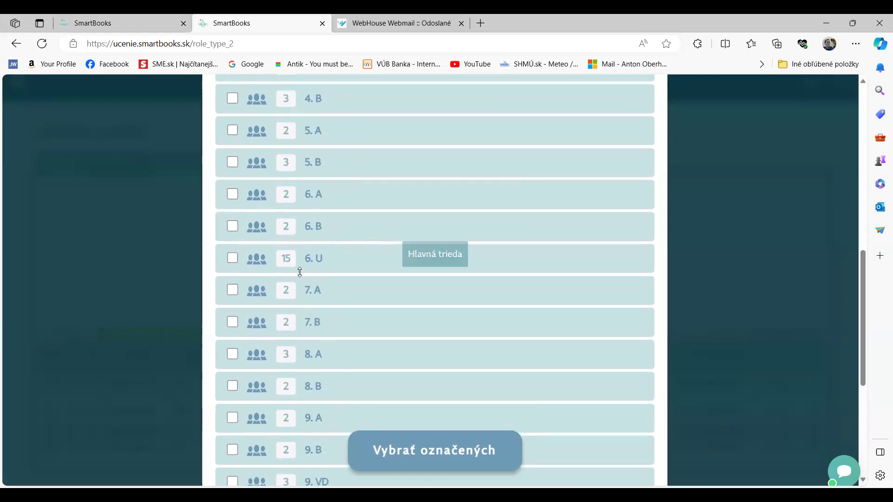
click(229, 290)
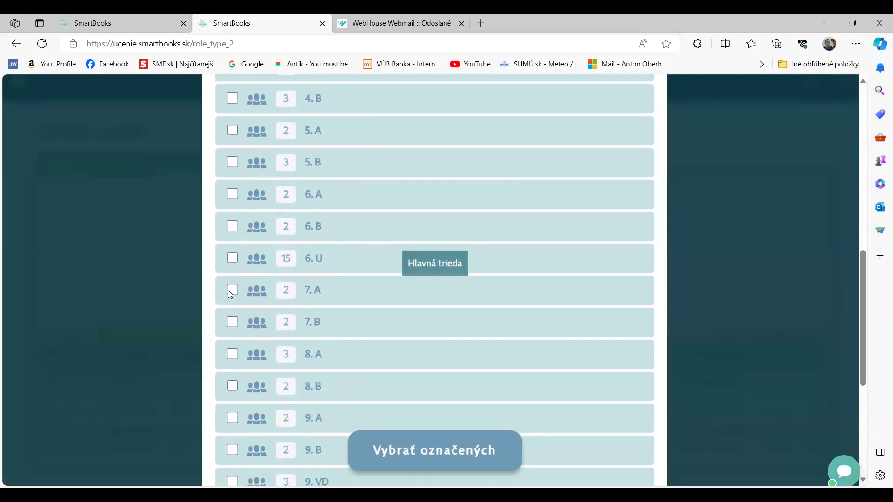
click(233, 322)
click(328, 293)
scroll(348, 235, down, 3)
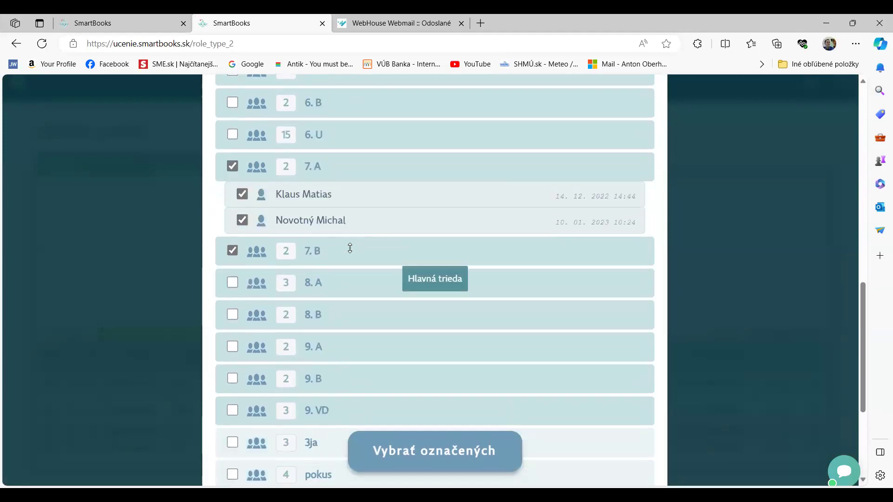
click(349, 252)
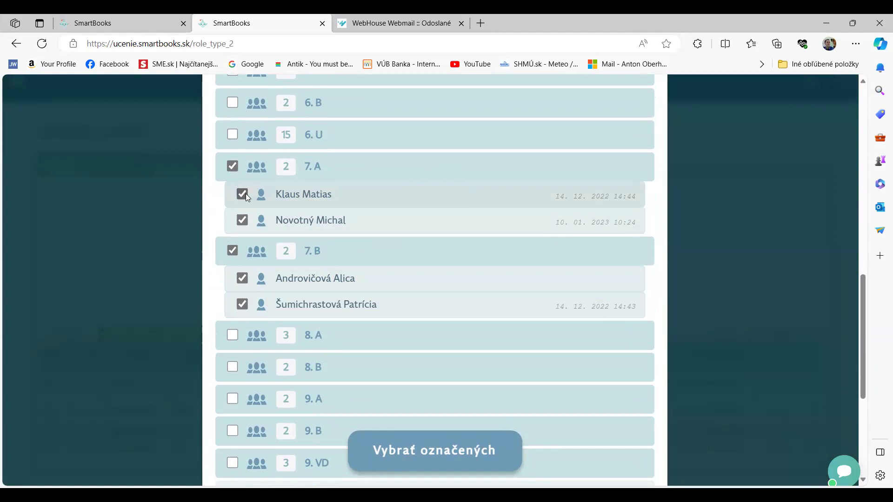
click(427, 451)
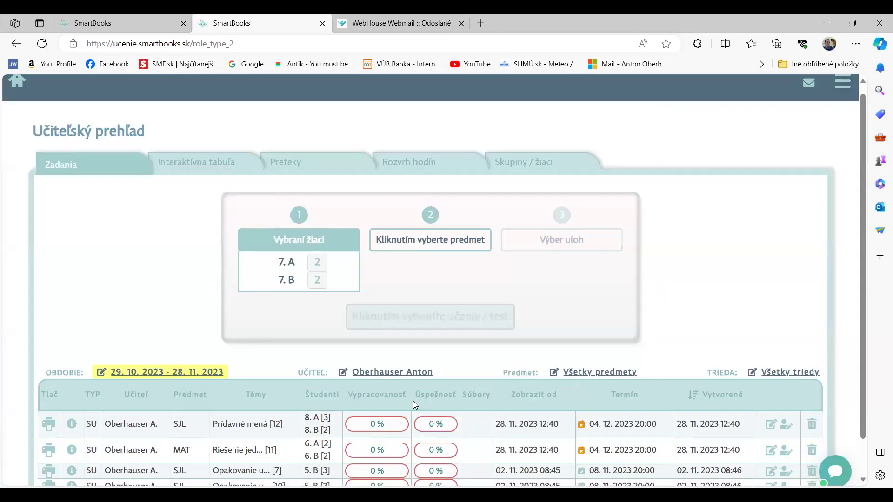
- Choose Slovenský jazyk as the subject of the new assignment
click(425, 240)
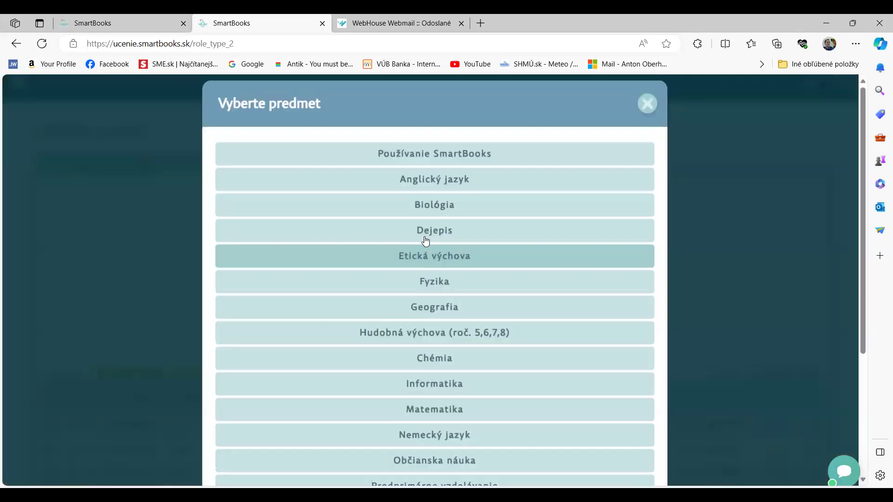
scroll(427, 241, down, 2)
scroll(428, 241, down, 2)
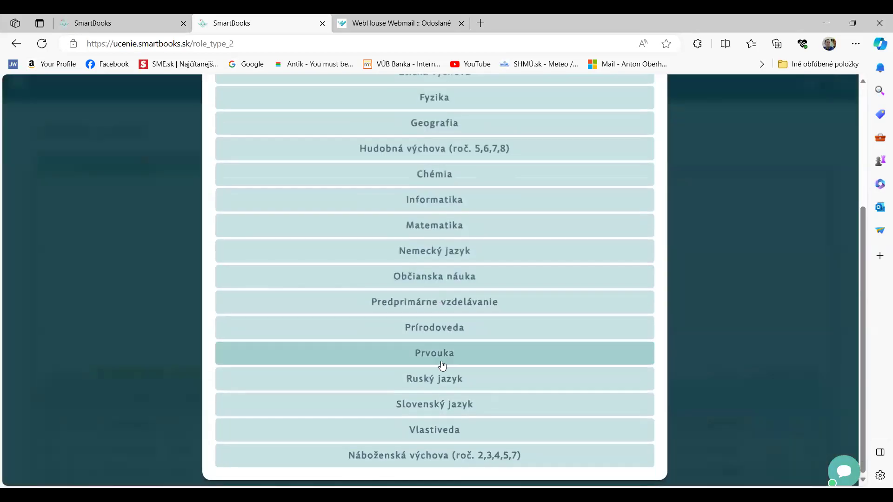
click(436, 404)
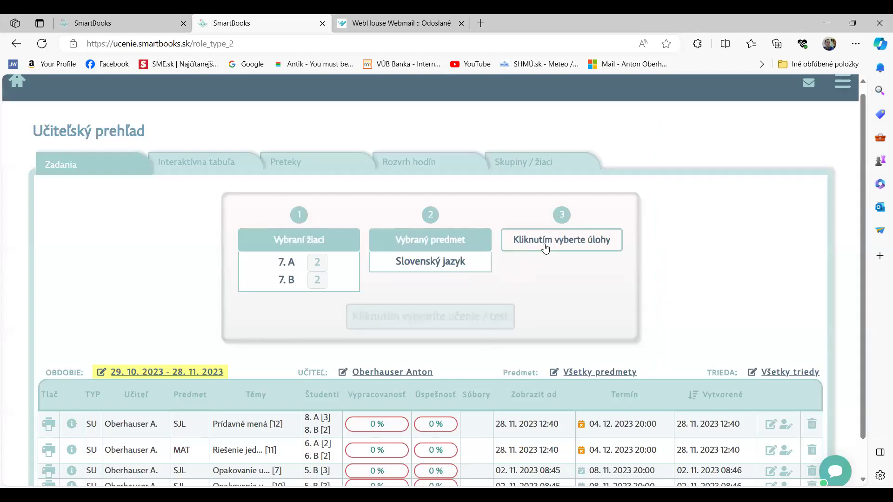
- Select the topics Umelecký opis and Opakovanie zámen from Slovenský jazyk - 7. ročník as the assignment's tasks
click(545, 246)
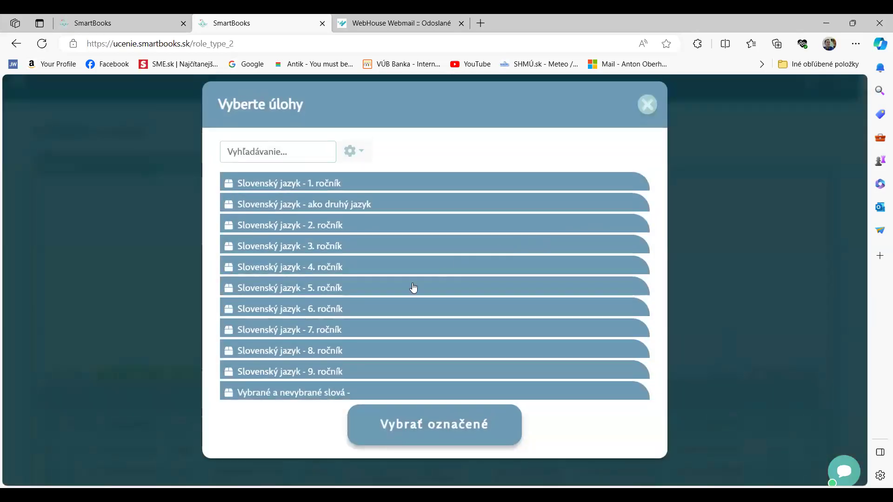
click(339, 329)
scroll(353, 253, down, 6)
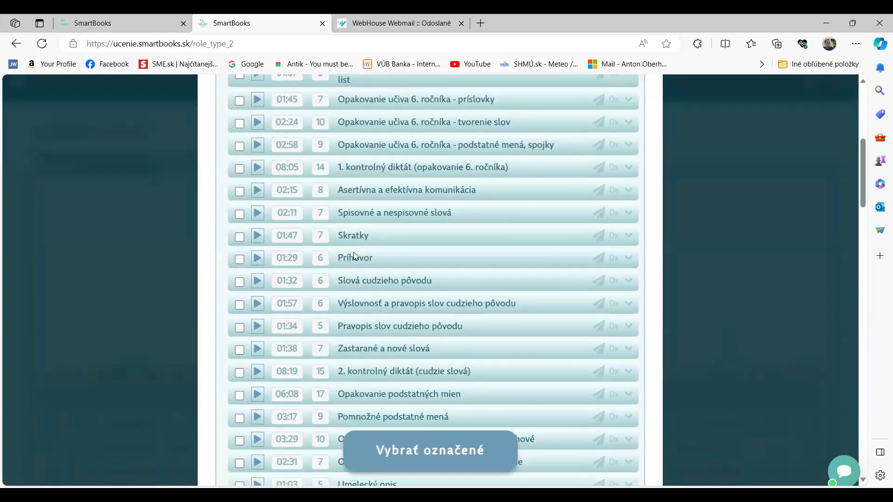
scroll(354, 257, down, 4)
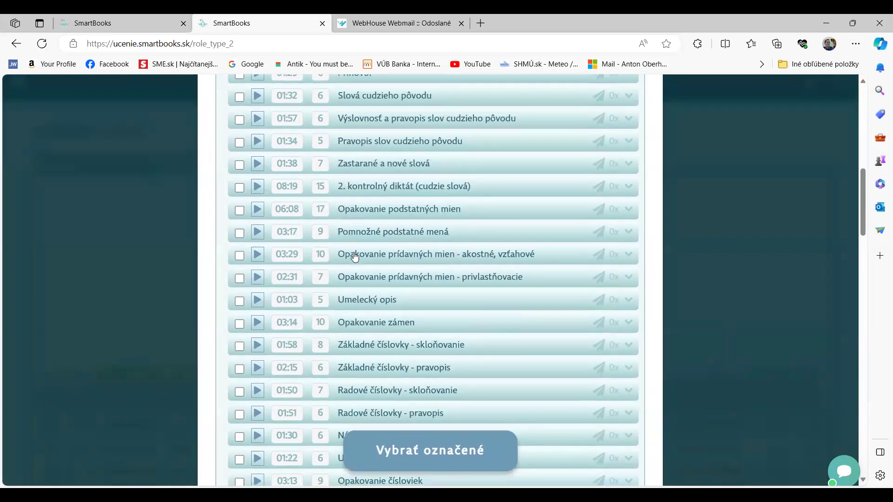
scroll(355, 257, down, 1)
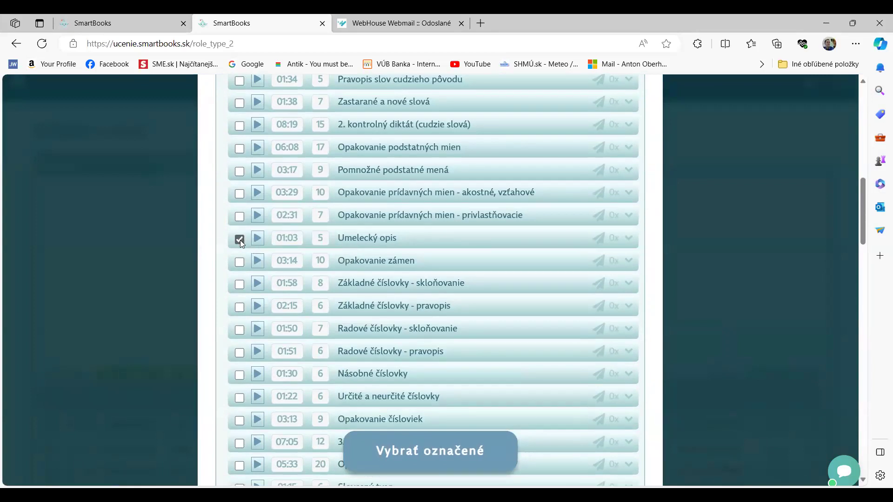
mouse_move(291, 245)
click(240, 263)
click(429, 458)
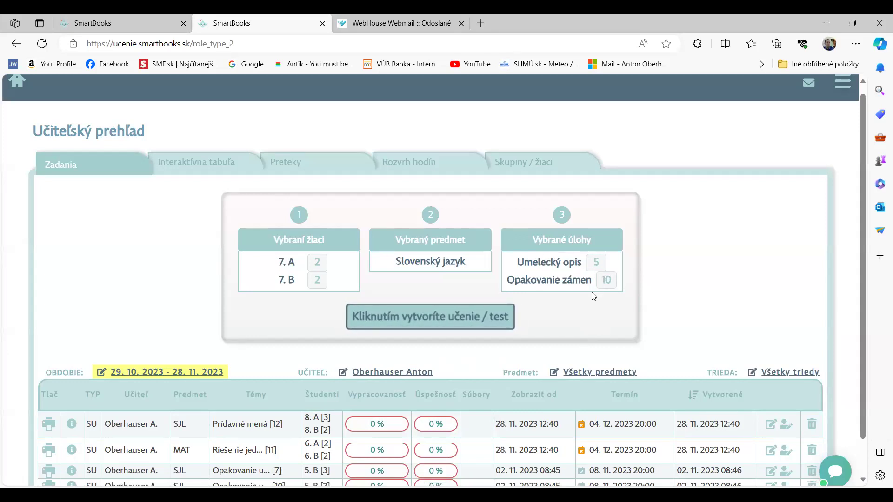
- Send the Smart učenie assignment, allowing completion after the deadline, with the message "Milí siedmaci, posielam zadanie. Teším sa na Vaše odpovede."
click(446, 316)
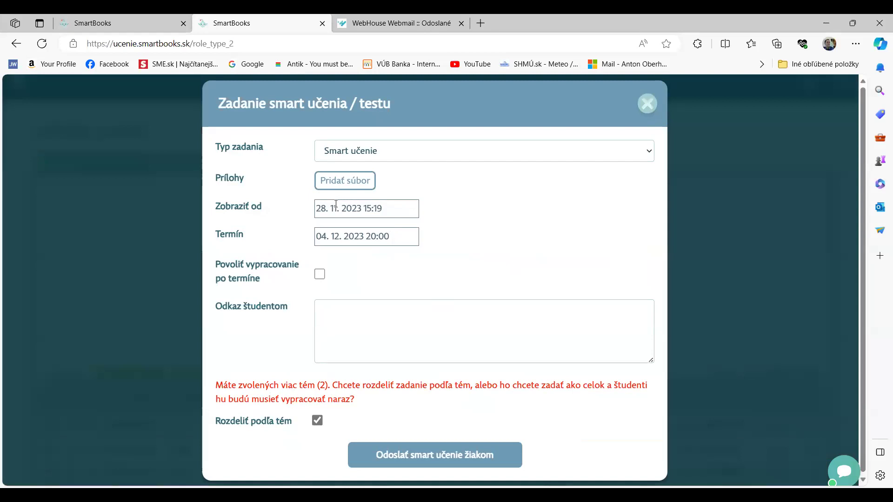
click(321, 275)
text(Milí siedmaci, posielam zadanie. Teším sa na Vaše odpovede.)
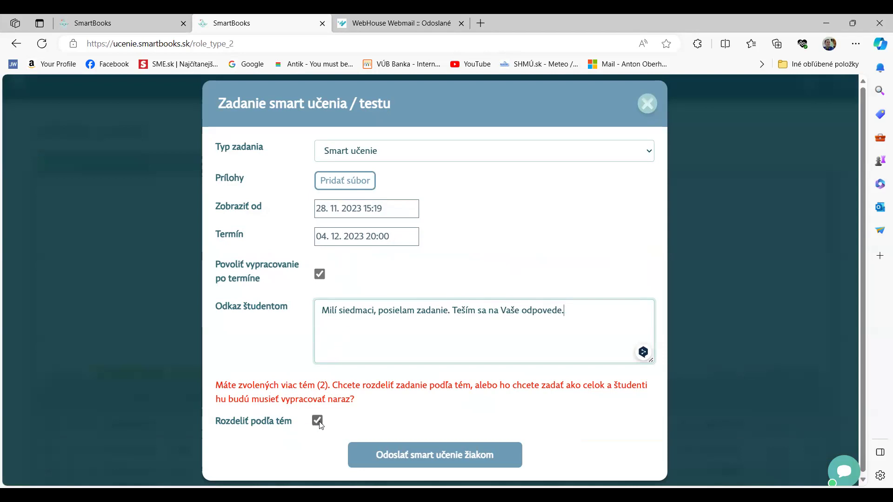
click(432, 459)
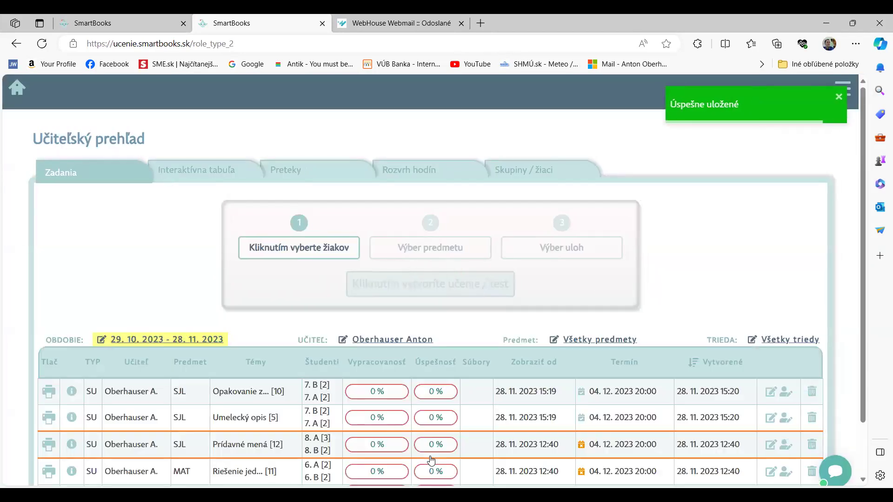
- Review the new Opakovanie zámen assignment's results and the first pupil's details, and return to the assignment list
scroll(193, 239, down, 1)
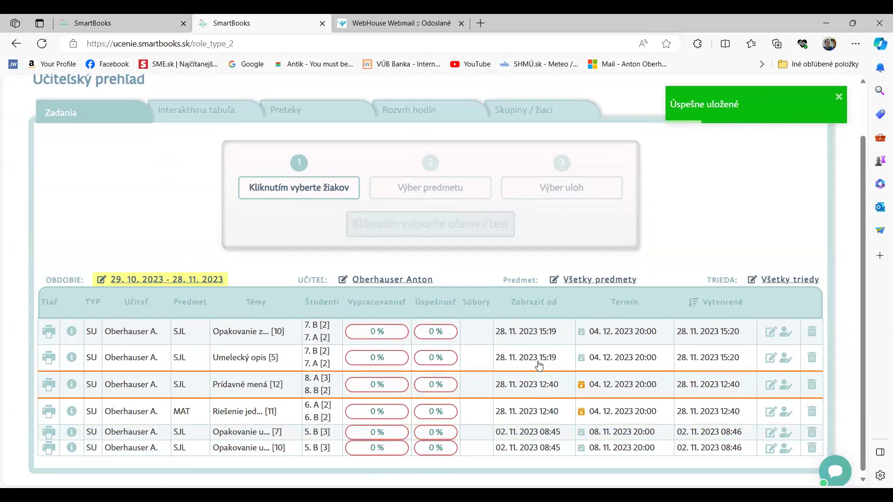
click(129, 333)
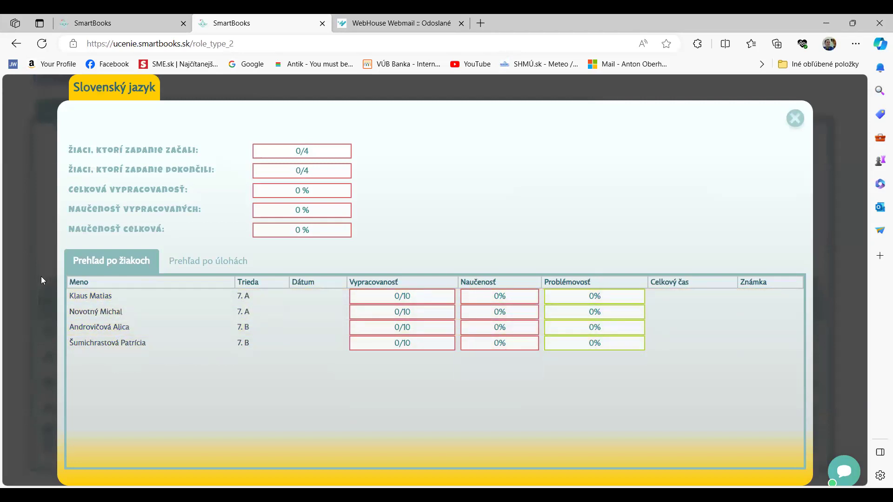
click(91, 296)
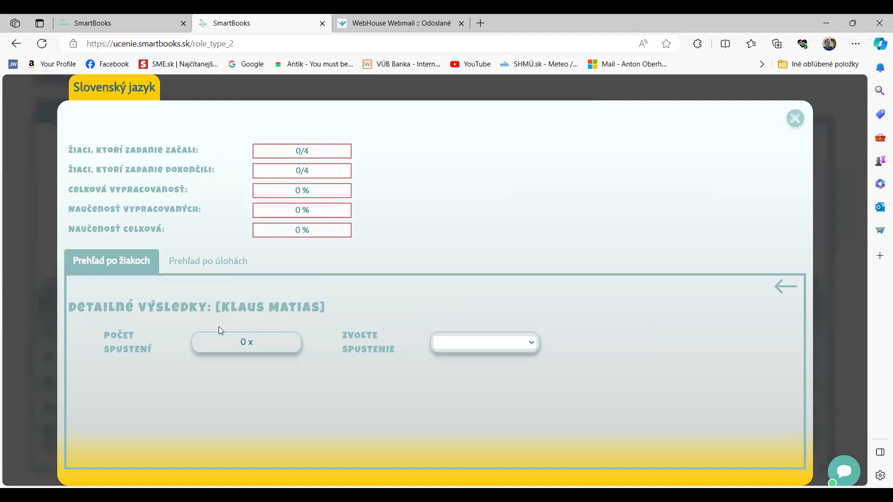
click(16, 43)
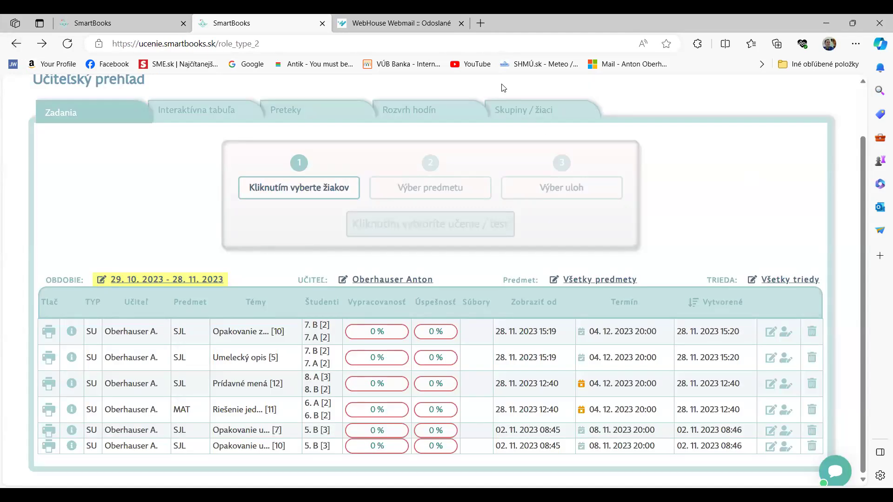
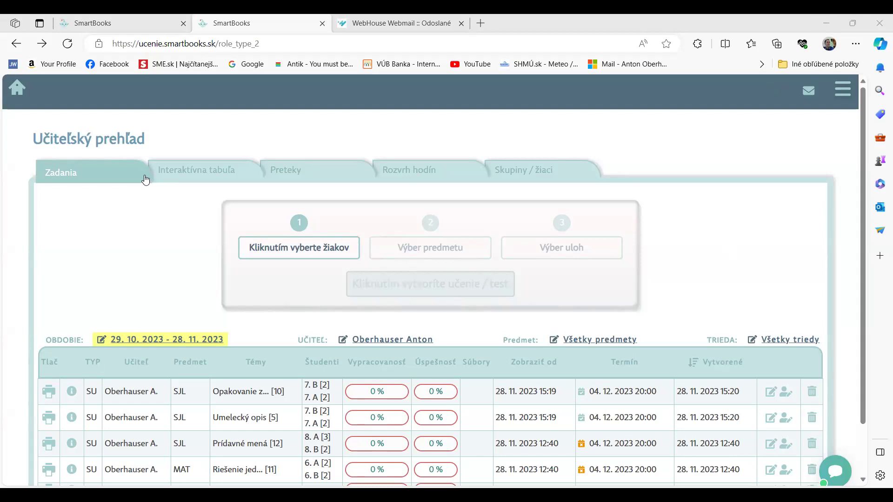
- Open the Chémia - 7. ročník topic list in the Interaktívna tabuľa section
click(192, 168)
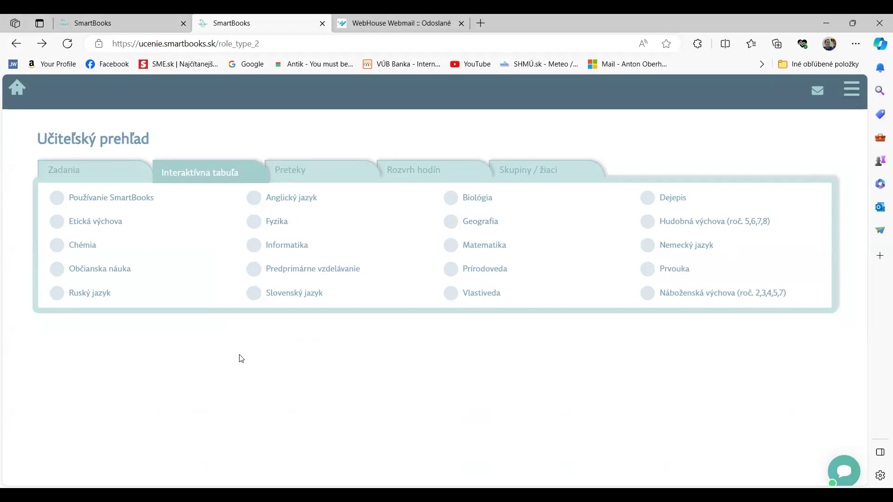
click(93, 247)
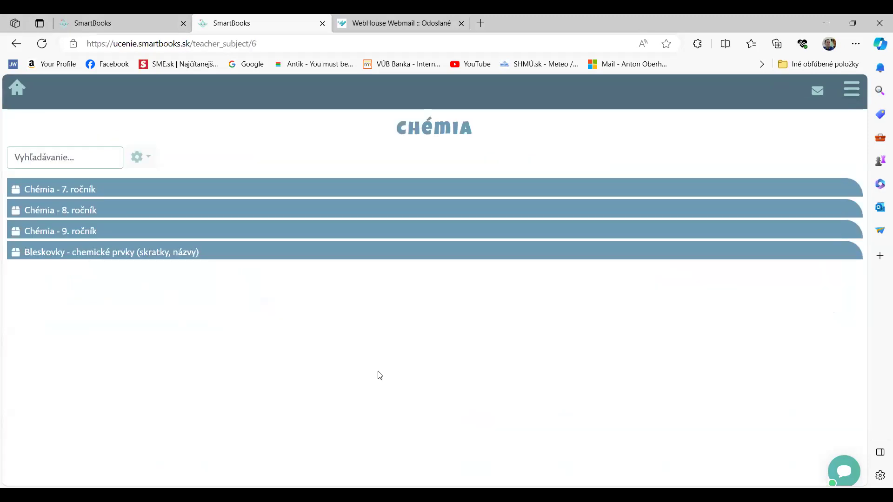
click(93, 187)
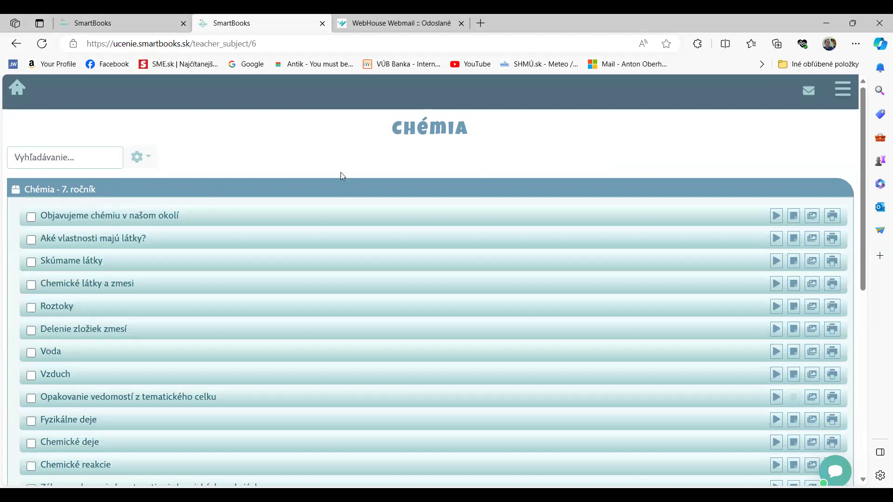
scroll(278, 177, down, 3)
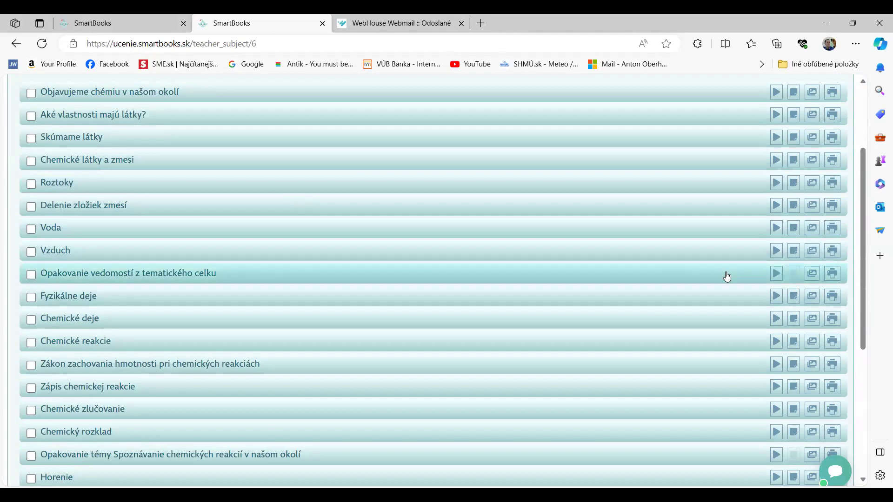
- Open the theory text for the topic Voda, read it to the end, and close it
click(792, 229)
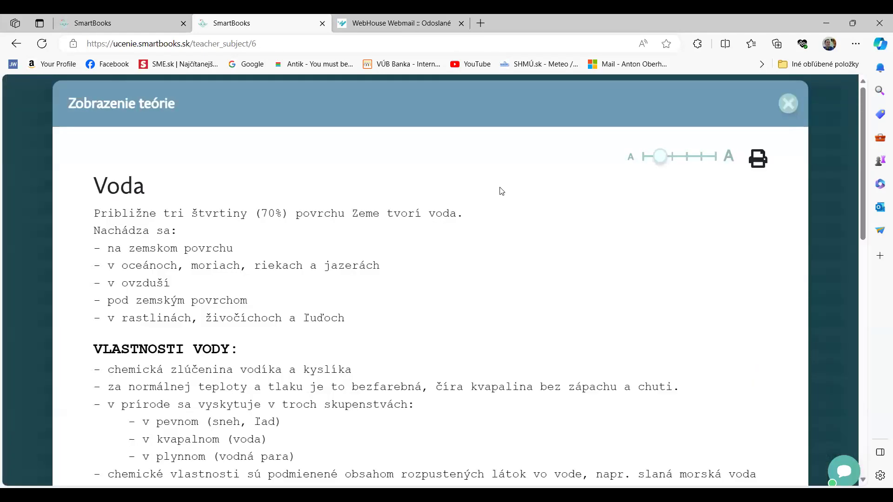
scroll(502, 191, down, 1)
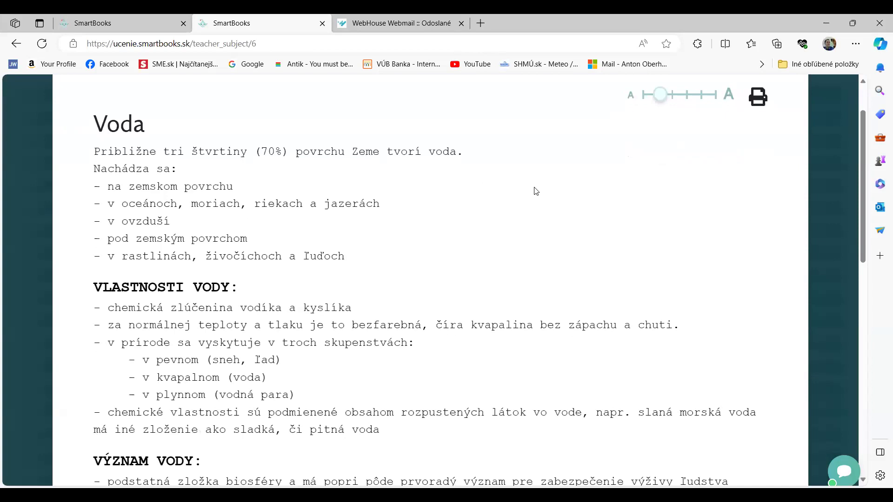
scroll(535, 192, down, 1)
scroll(536, 191, down, 2)
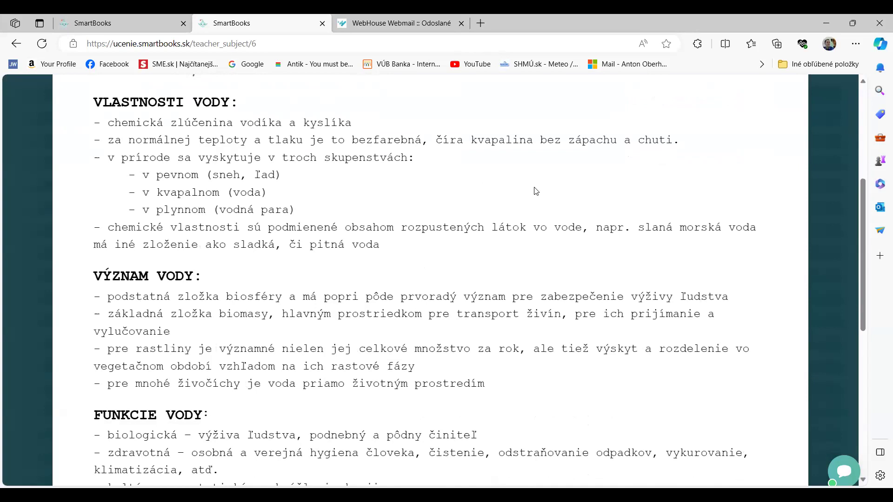
scroll(536, 191, down, 3)
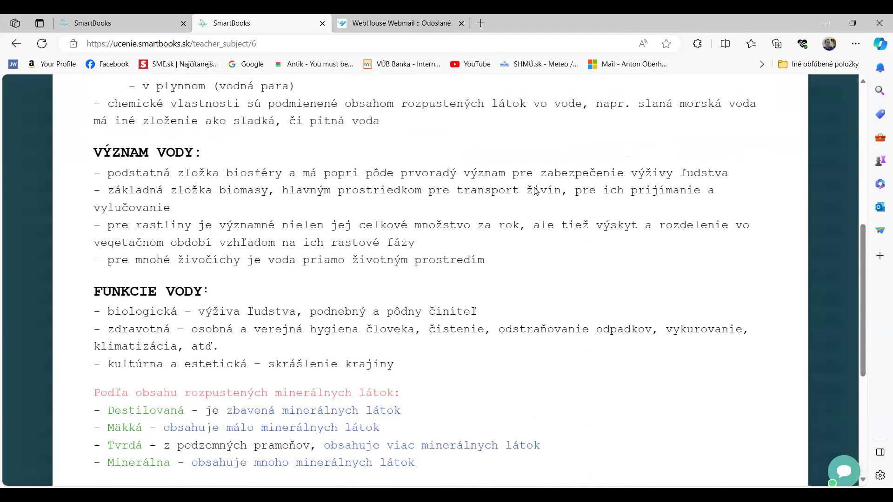
scroll(536, 190, down, 1)
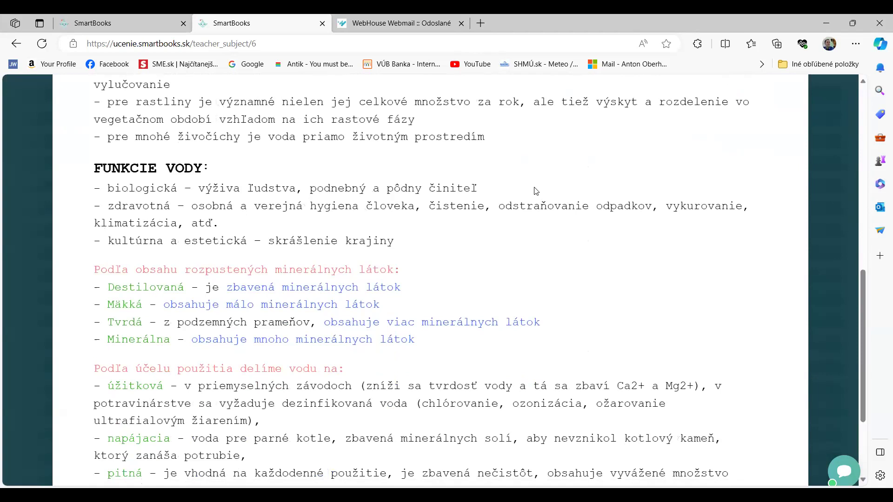
scroll(536, 191, down, 1)
scroll(536, 190, down, 1)
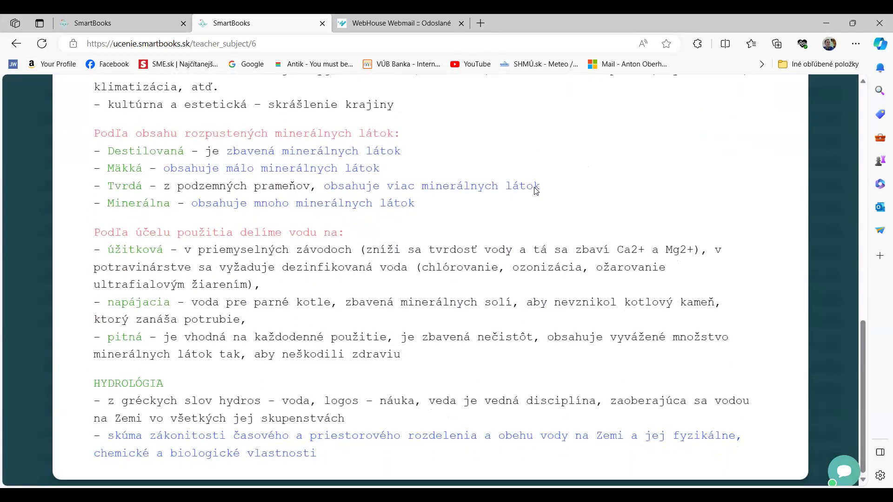
scroll(536, 191, up, 1)
scroll(536, 191, up, 1)
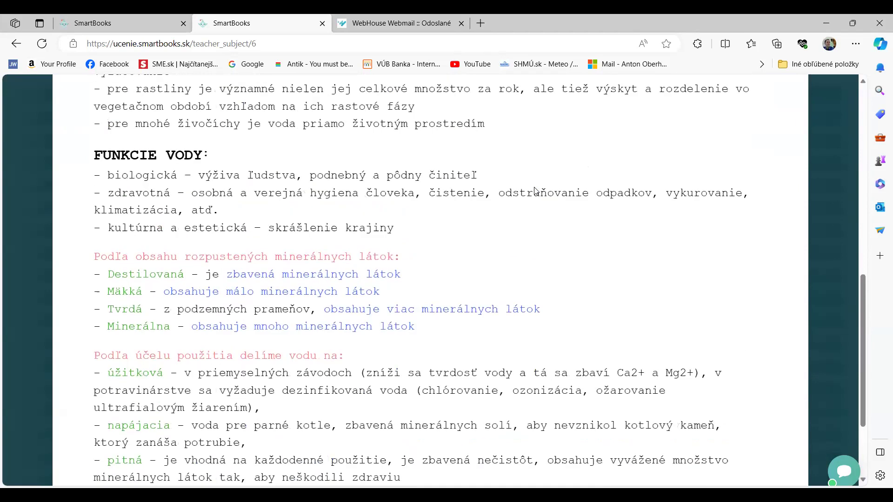
scroll(536, 191, up, 5)
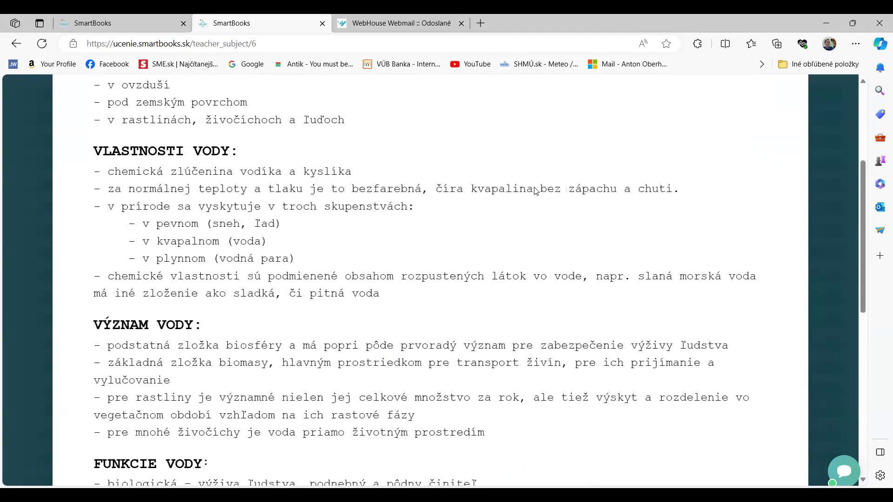
scroll(535, 190, up, 3)
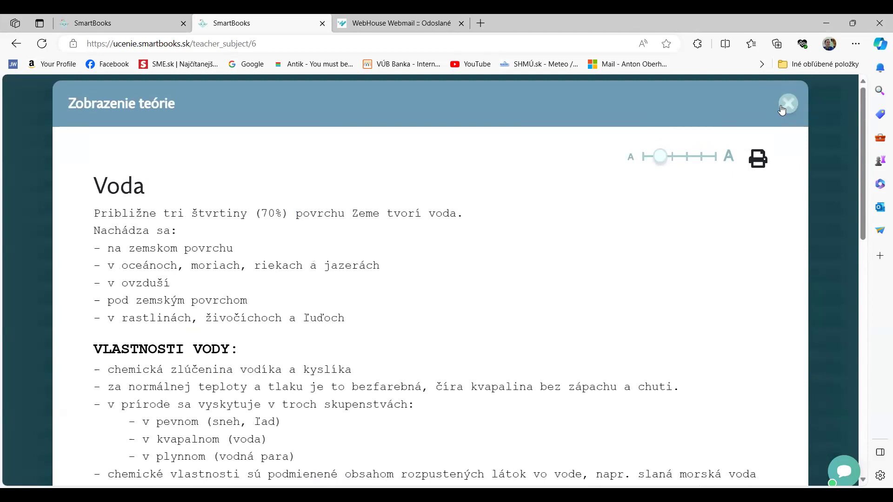
click(785, 106)
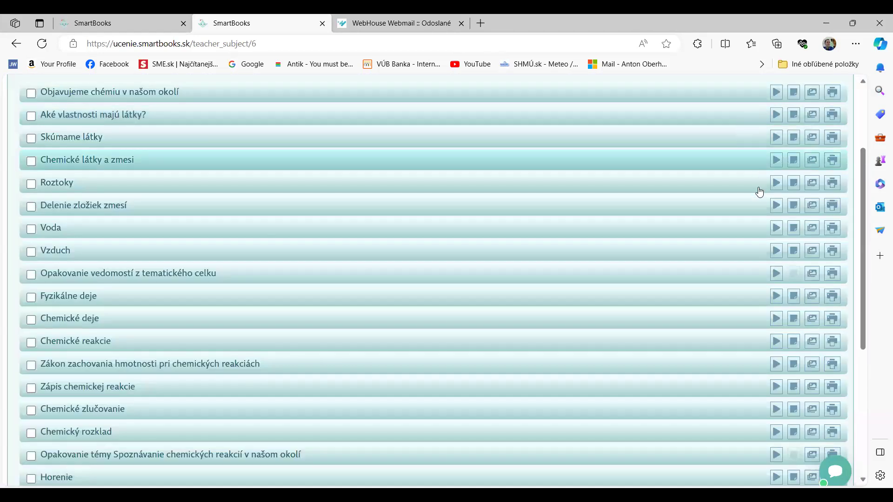
- Open the picture gallery for the topic Voda, view each of its pictures through to the last one, and close it
click(812, 227)
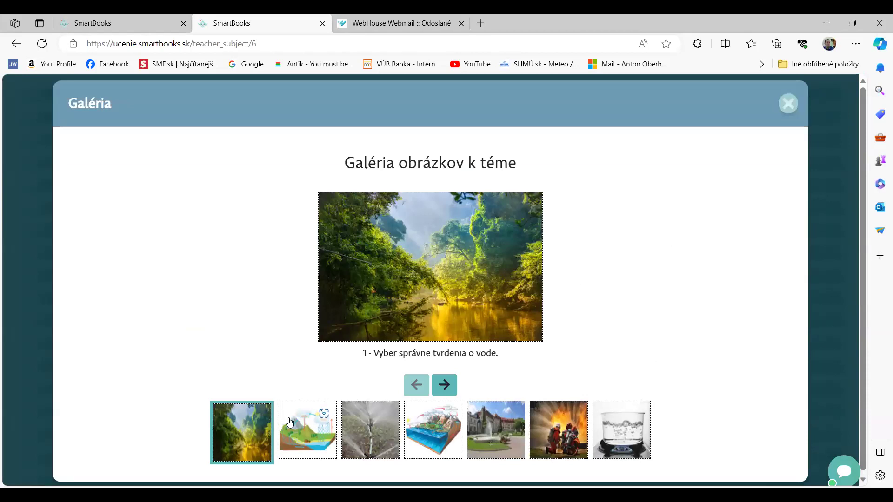
click(307, 426)
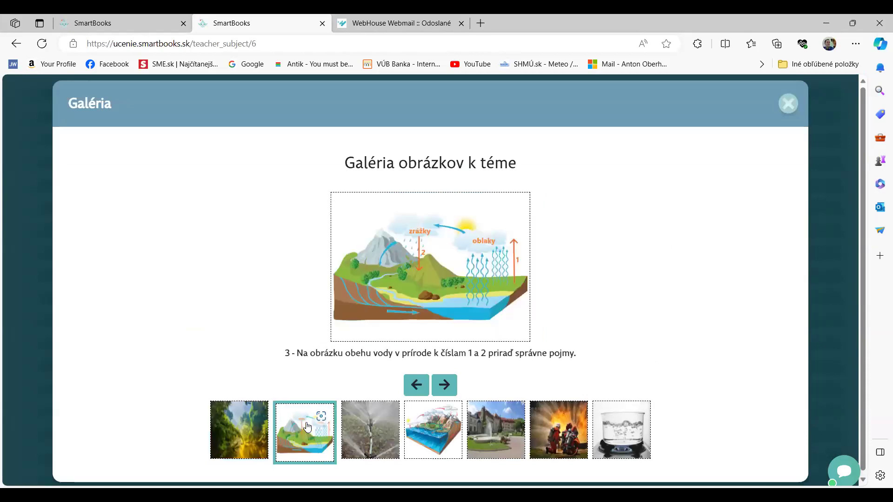
click(375, 435)
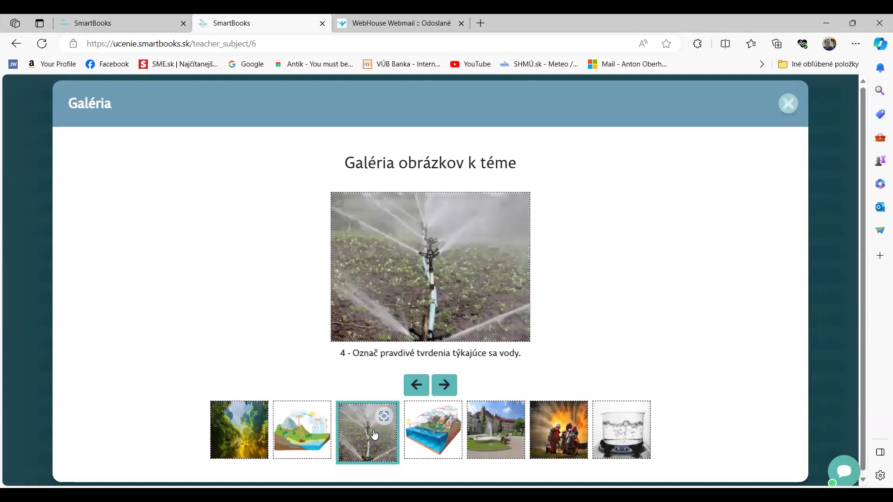
click(420, 433)
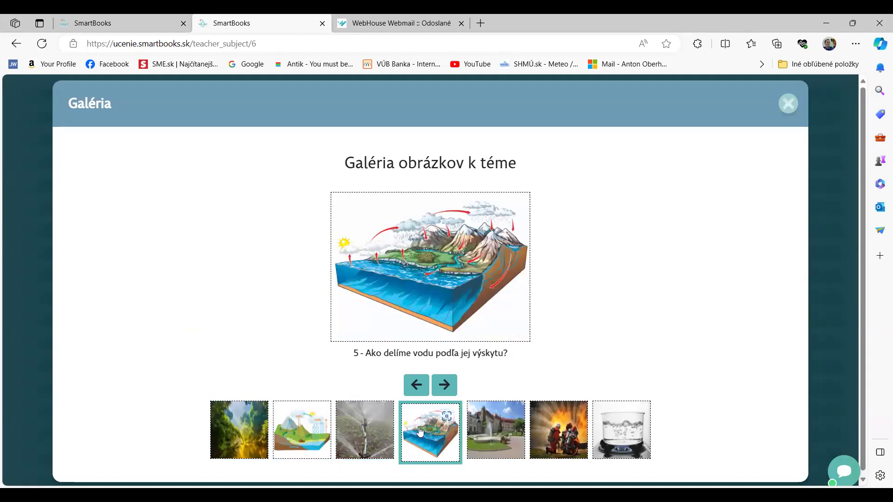
click(500, 430)
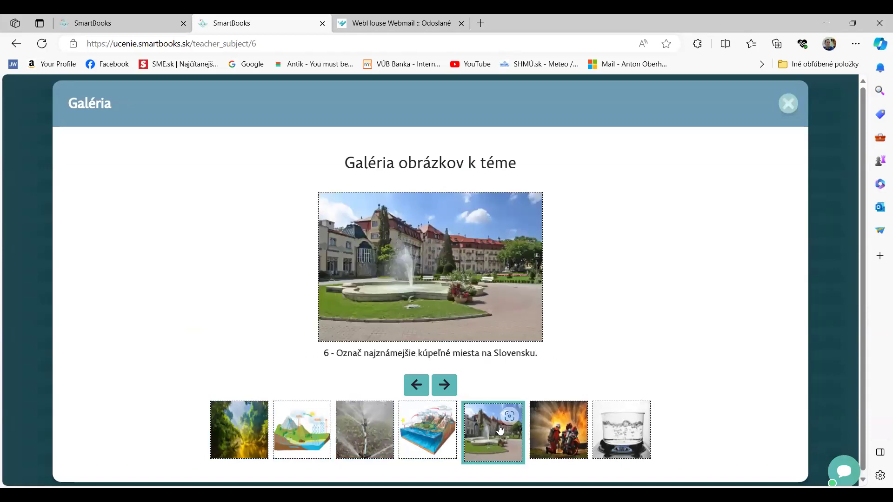
click(554, 432)
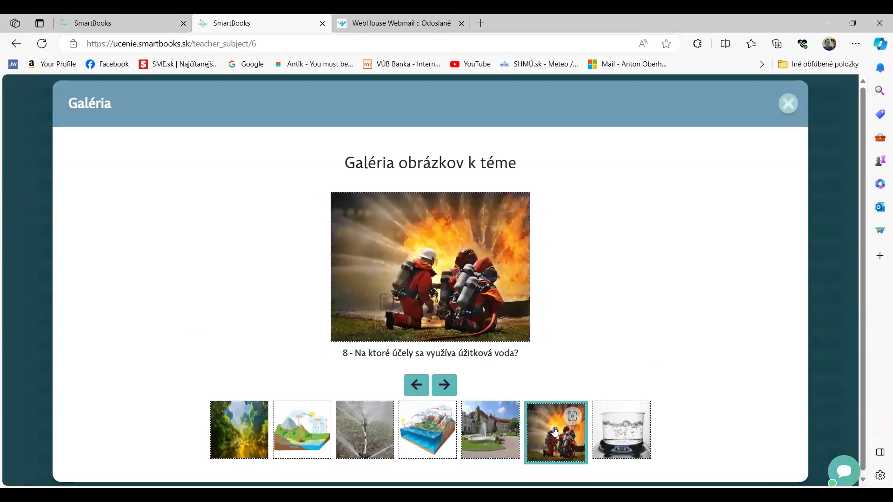
click(623, 431)
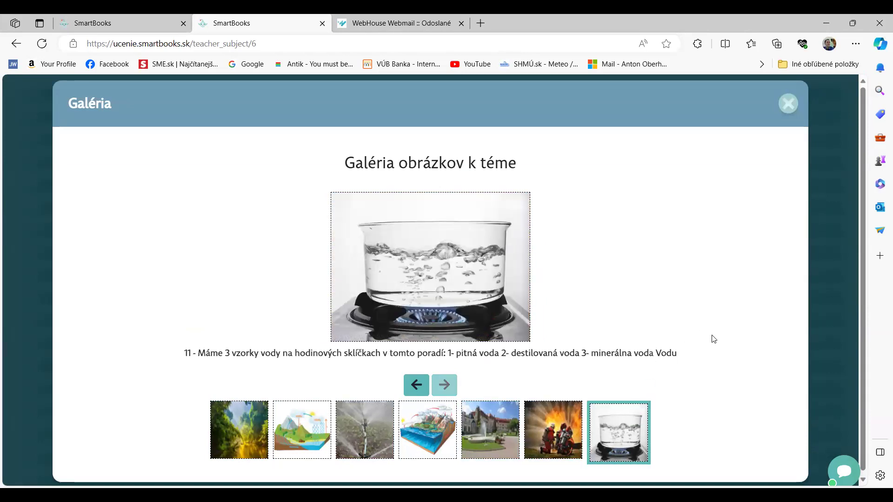
click(789, 104)
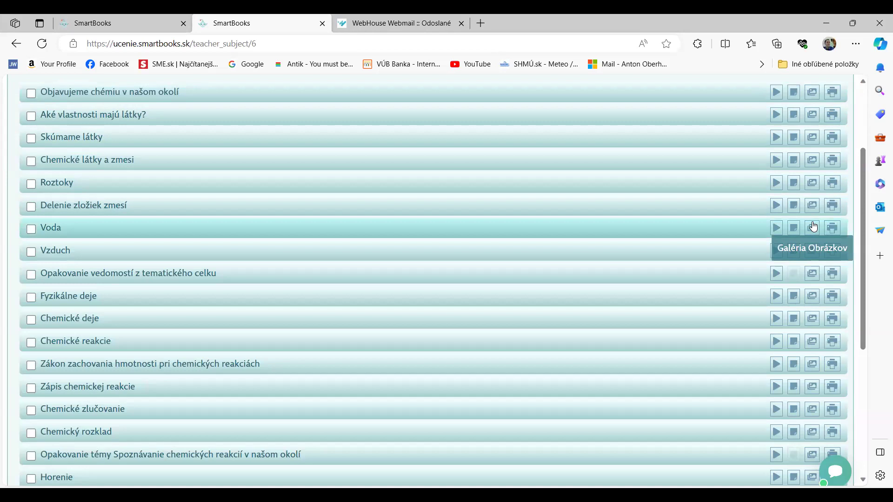
- Open the Voda exercises and reload question 1 repeatedly to show different answer sets for the correct statements about water
click(776, 228)
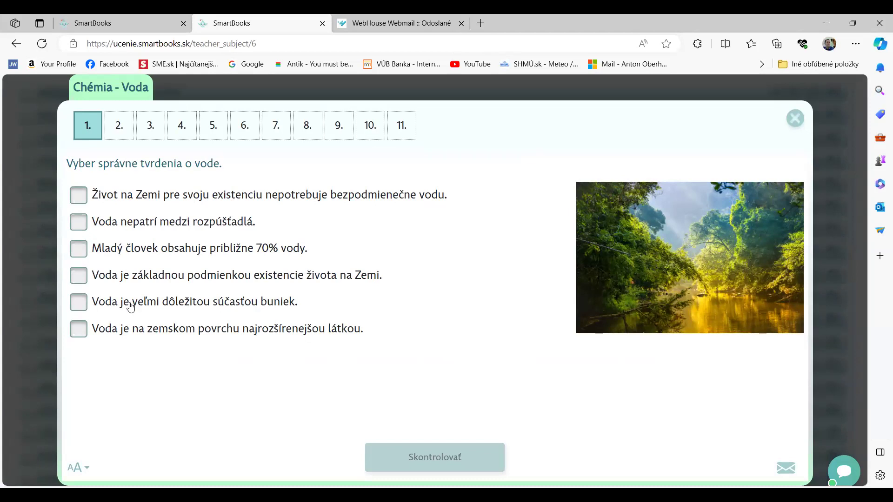
click(88, 124)
click(89, 122)
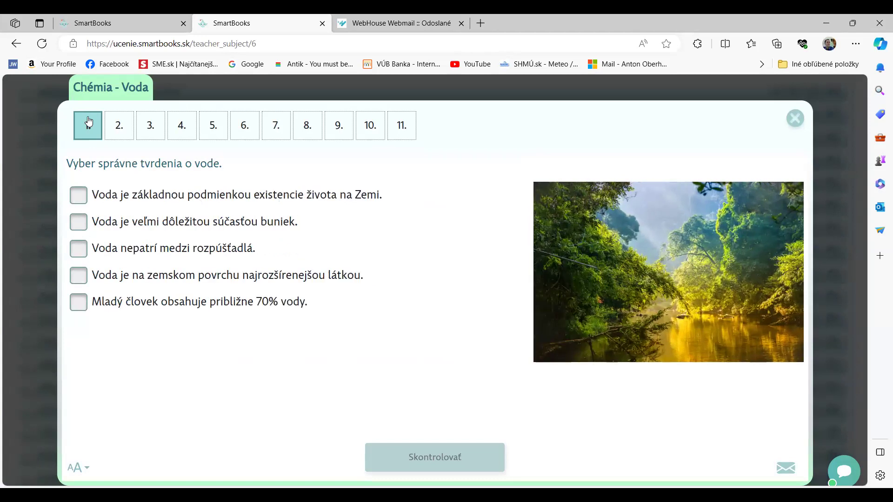
click(88, 122)
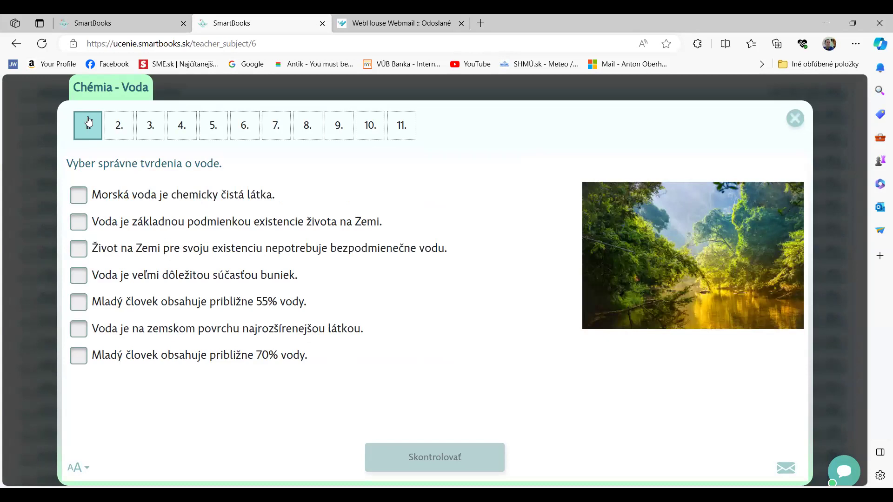
click(89, 121)
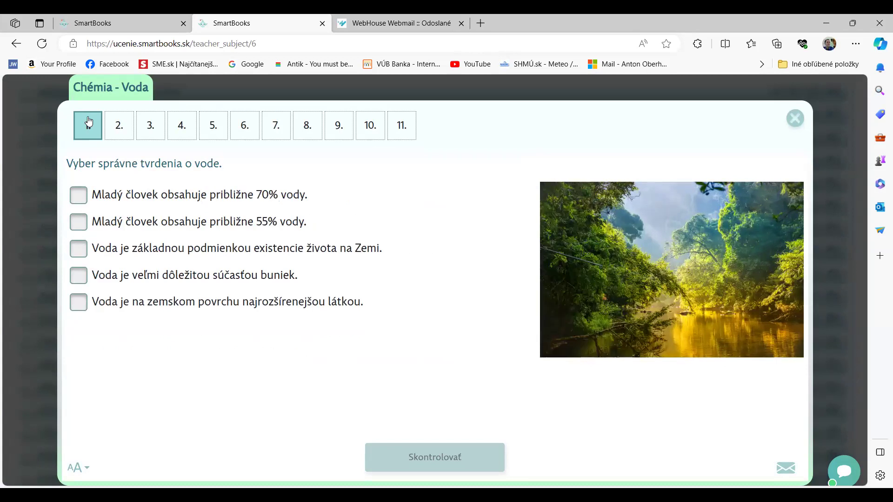
click(89, 122)
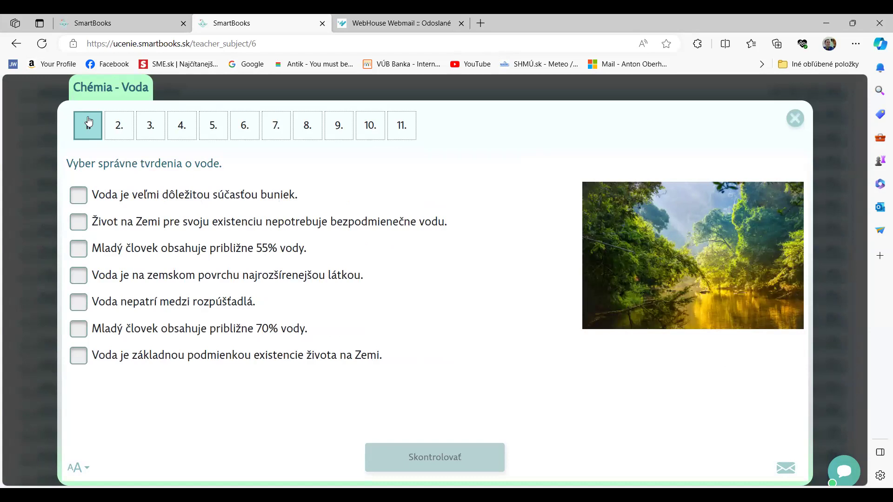
click(89, 122)
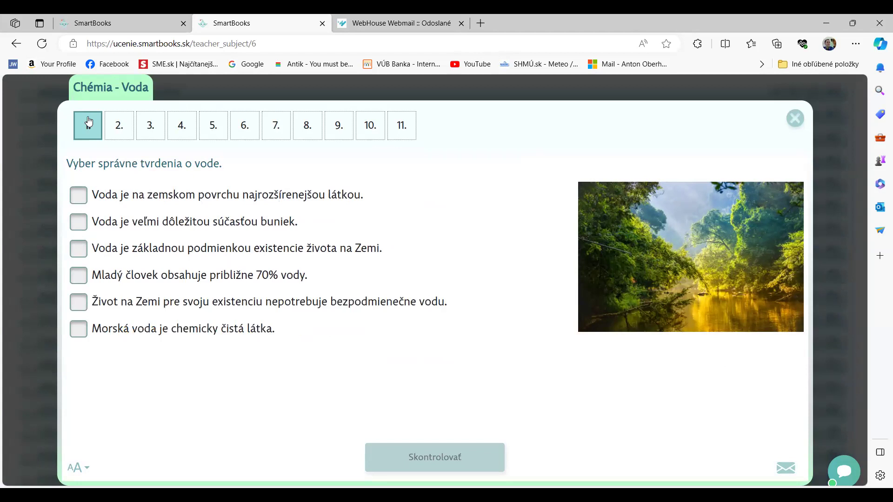
click(89, 122)
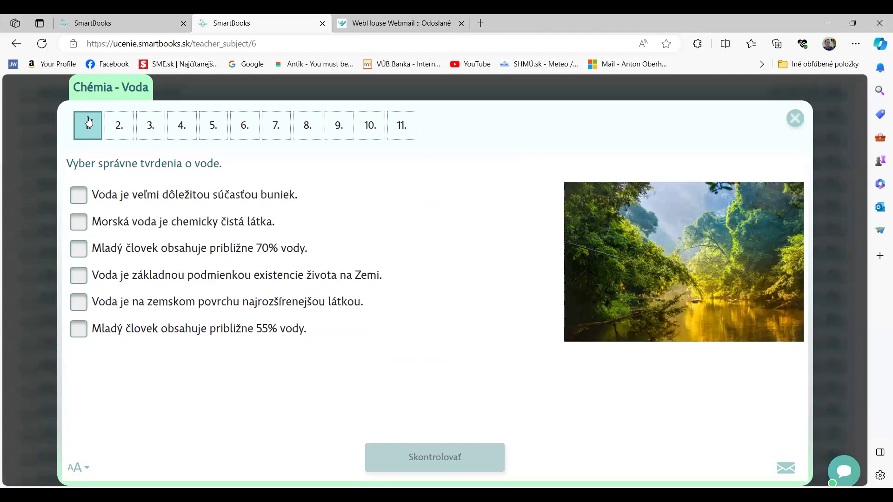
- Show question 2 on the states of water and reload it several times with different answer options
click(118, 130)
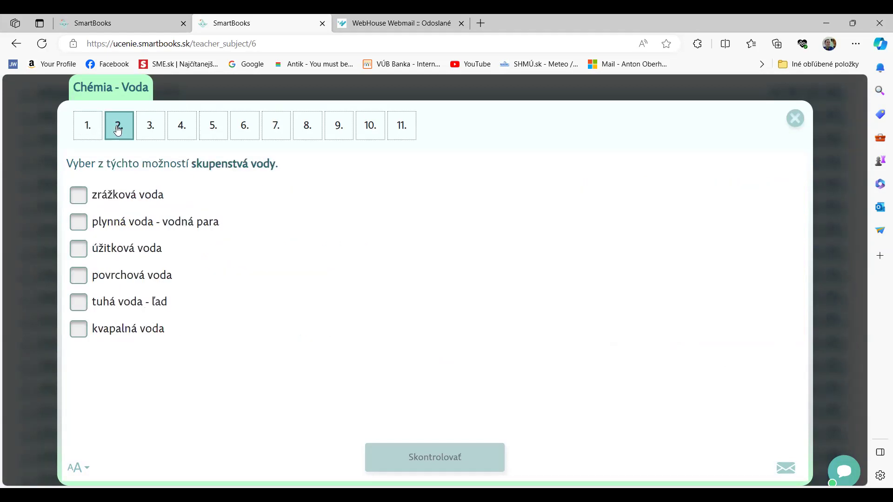
click(119, 131)
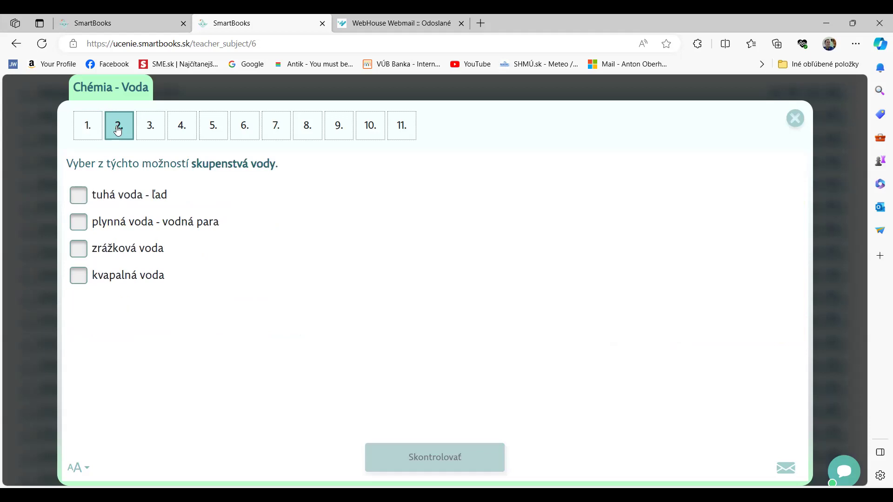
click(118, 131)
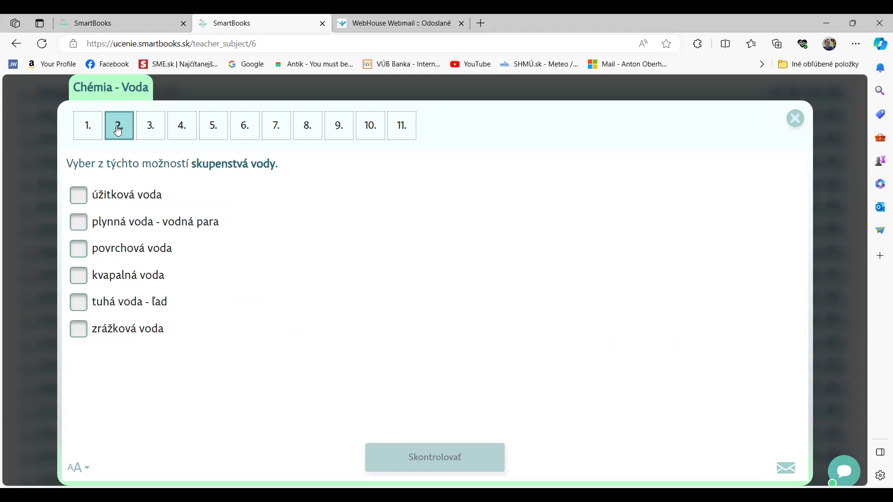
click(118, 131)
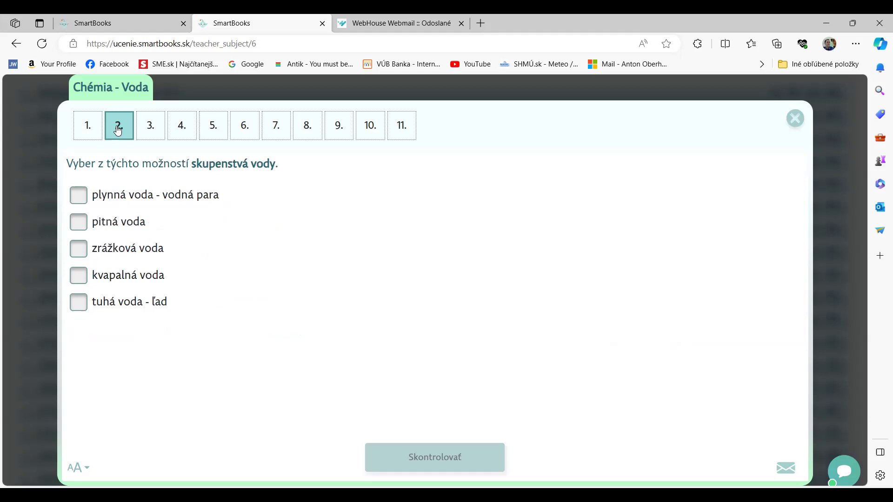
click(118, 131)
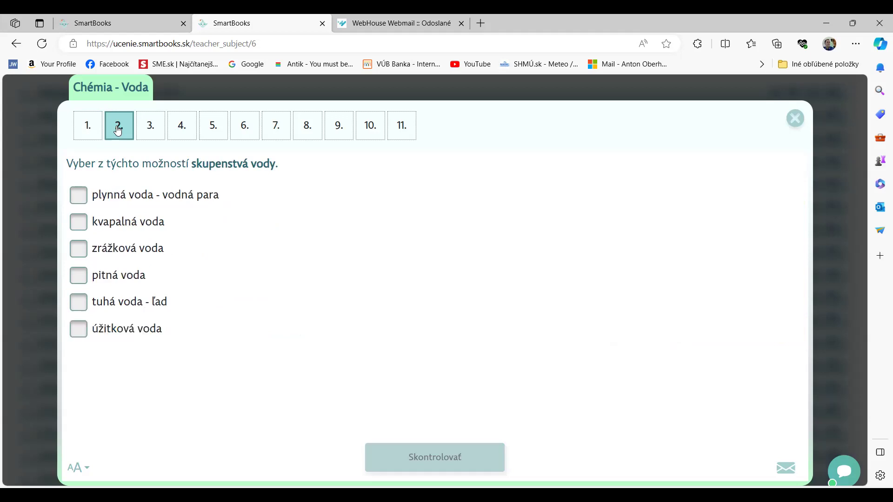
click(118, 130)
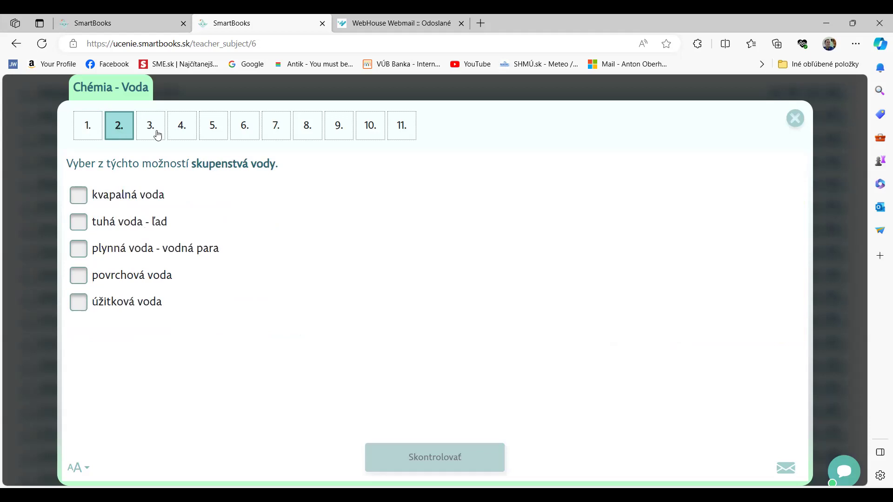
- Show question 3 on the water cycle picture and reload it several times to vary the offered terms
click(155, 133)
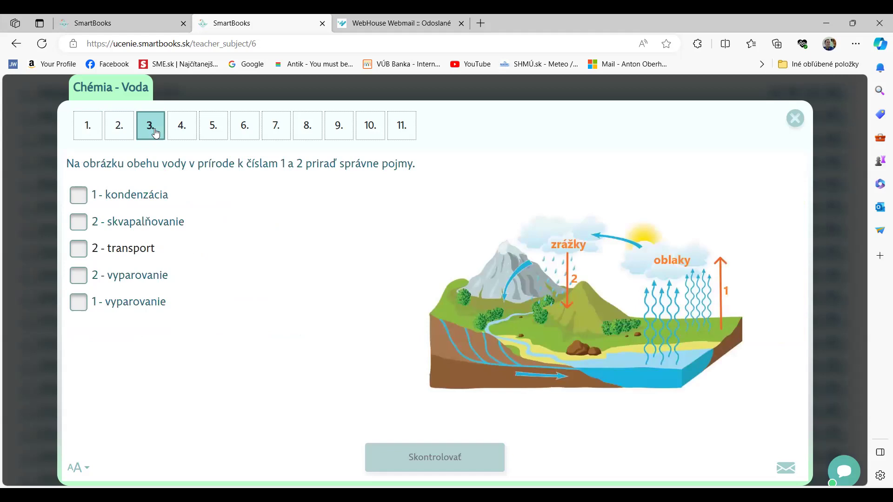
click(155, 133)
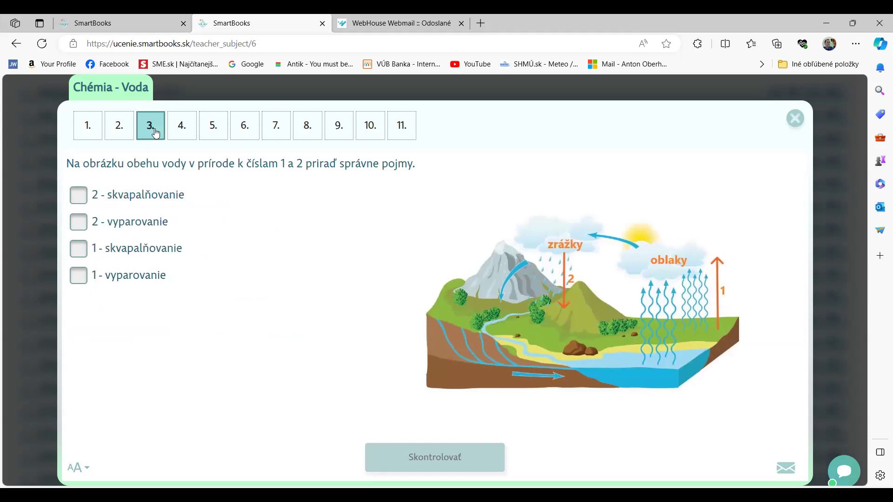
click(156, 133)
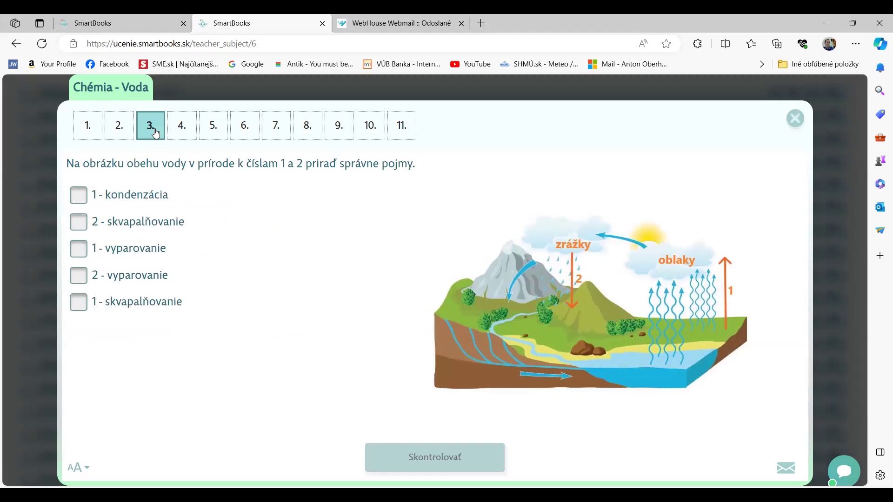
click(155, 133)
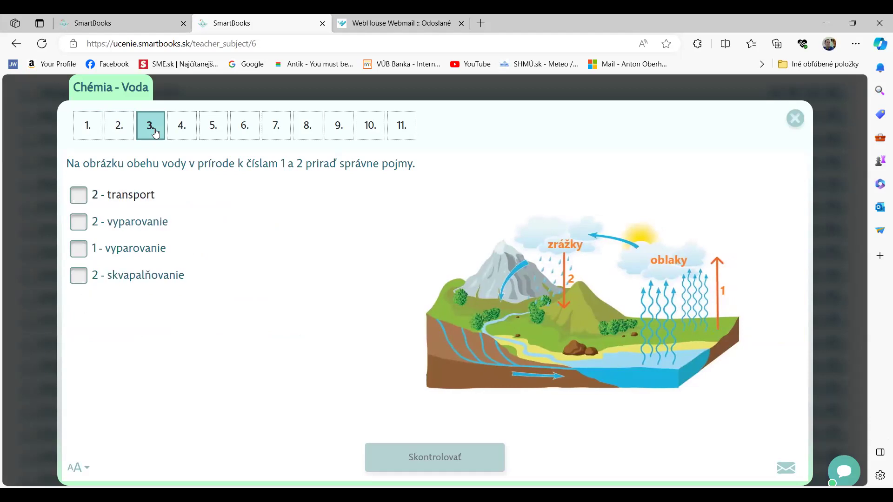
click(155, 133)
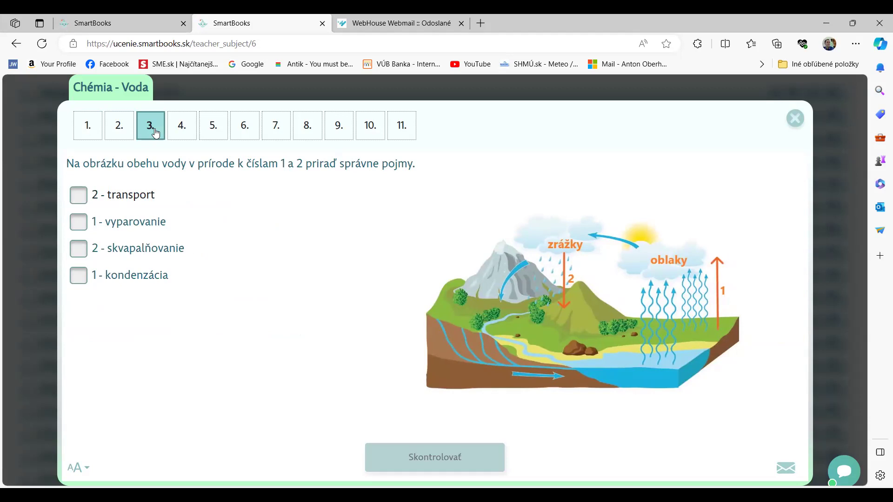
click(155, 133)
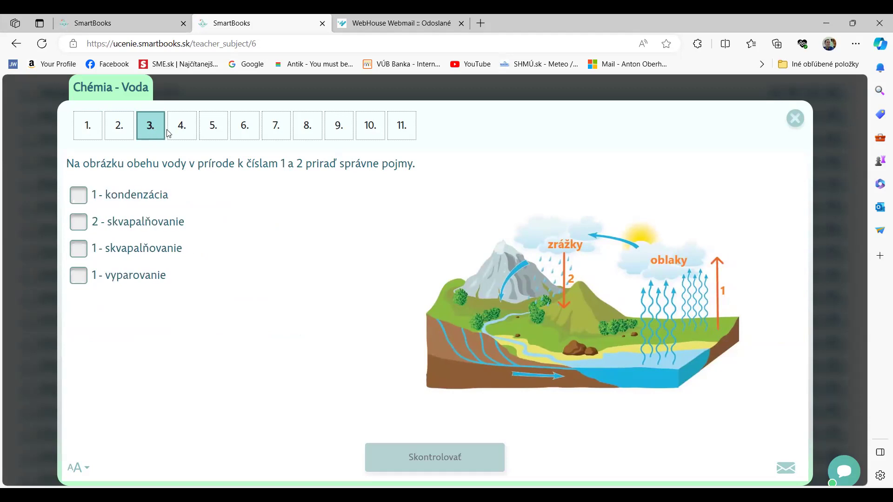
- Show question 4 on true statements about water and reload it repeatedly to vary the offered statements
click(190, 133)
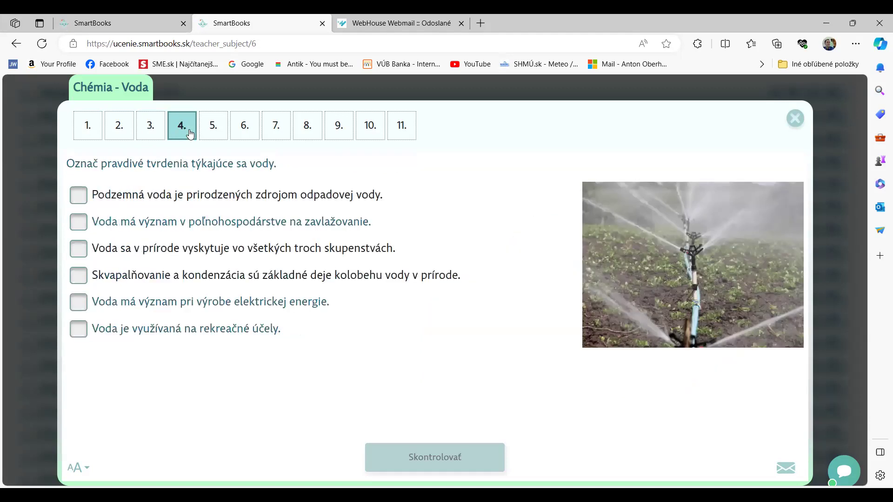
click(191, 134)
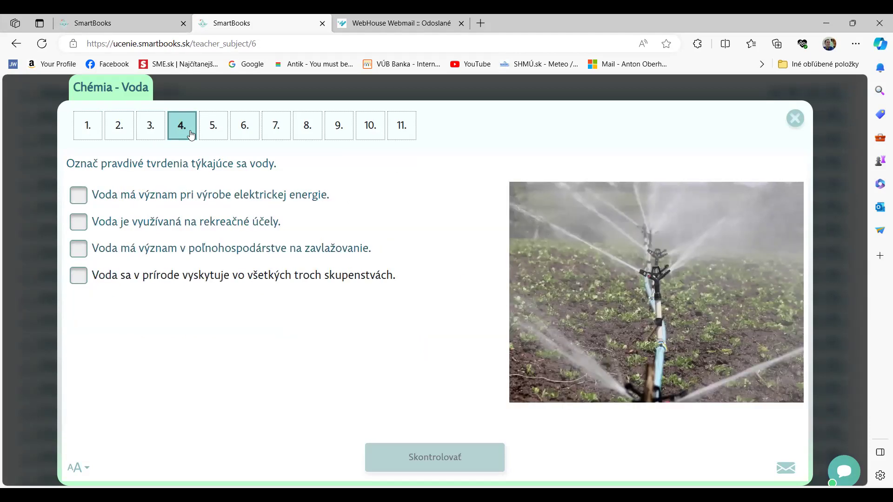
click(190, 134)
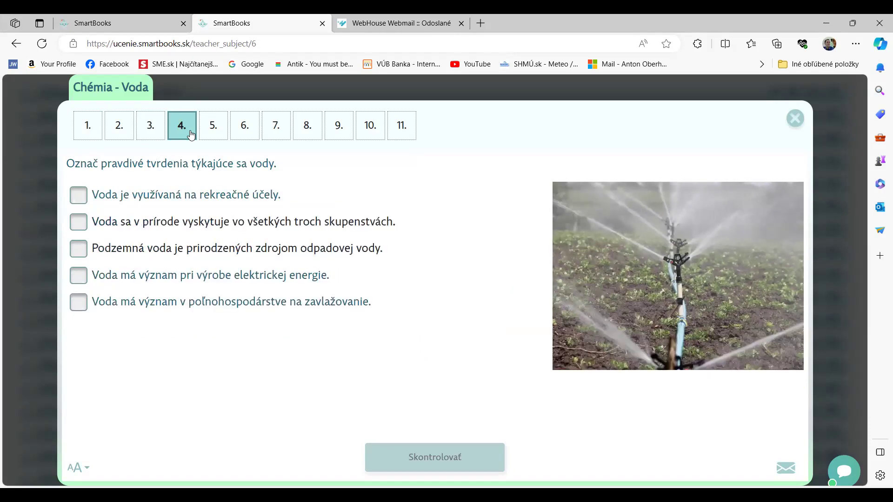
click(191, 134)
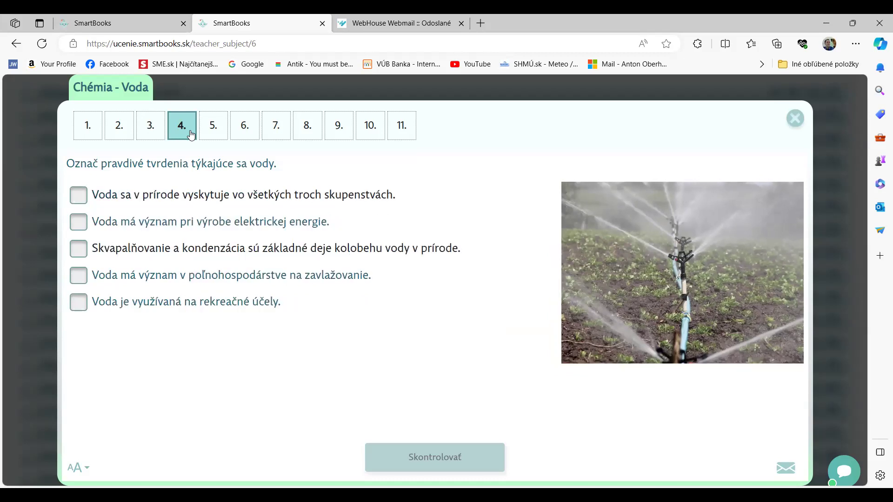
click(191, 135)
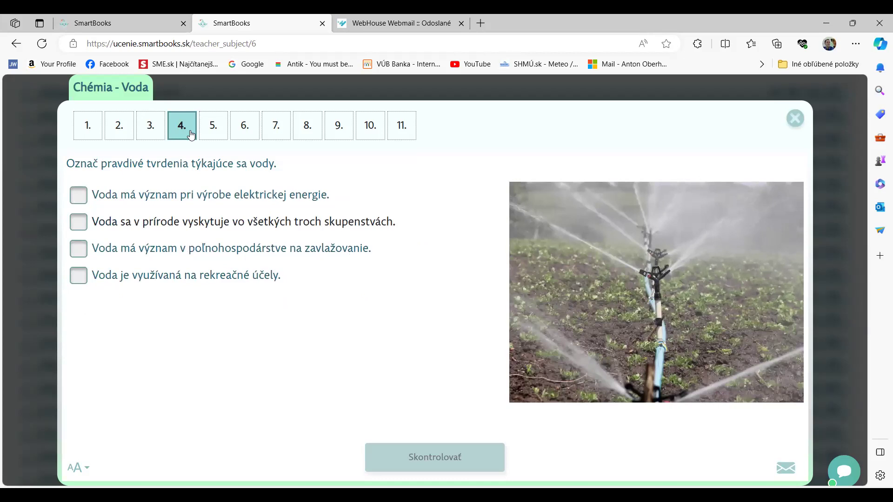
click(191, 134)
click(191, 135)
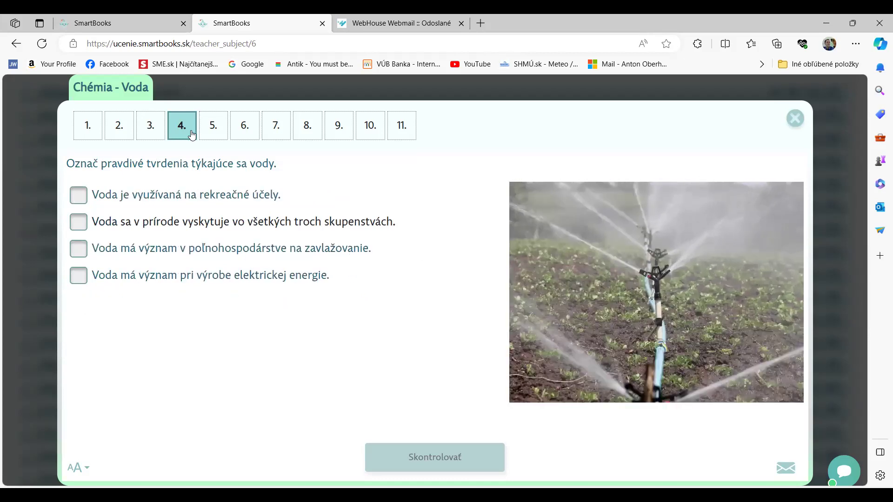
click(192, 135)
- Show question 5 on dividing water by its occurrence and reload it repeatedly to vary the offered water types
click(211, 132)
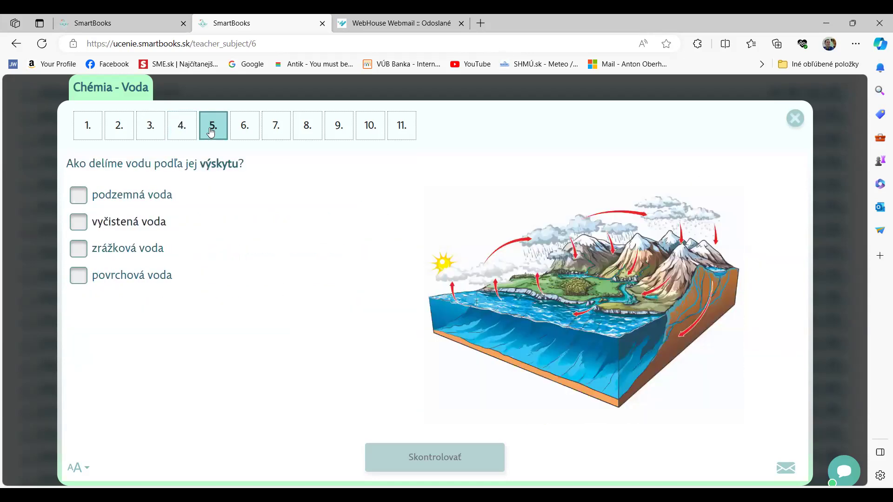
click(211, 132)
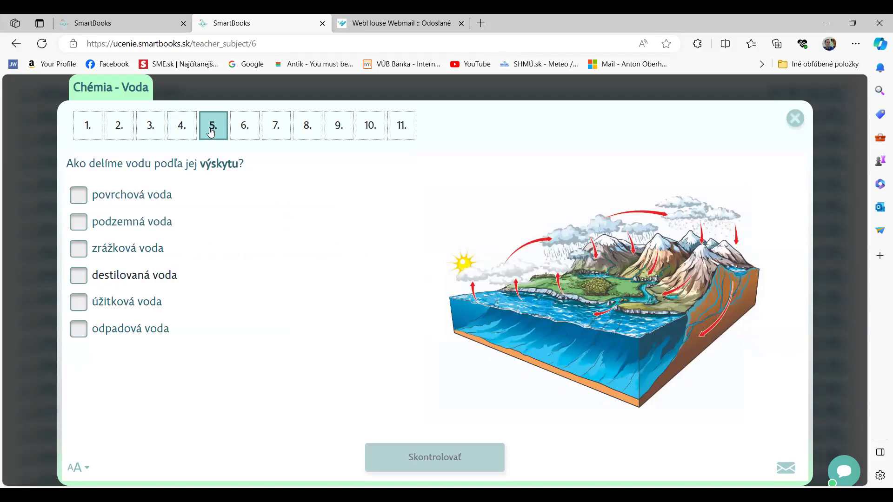
click(211, 132)
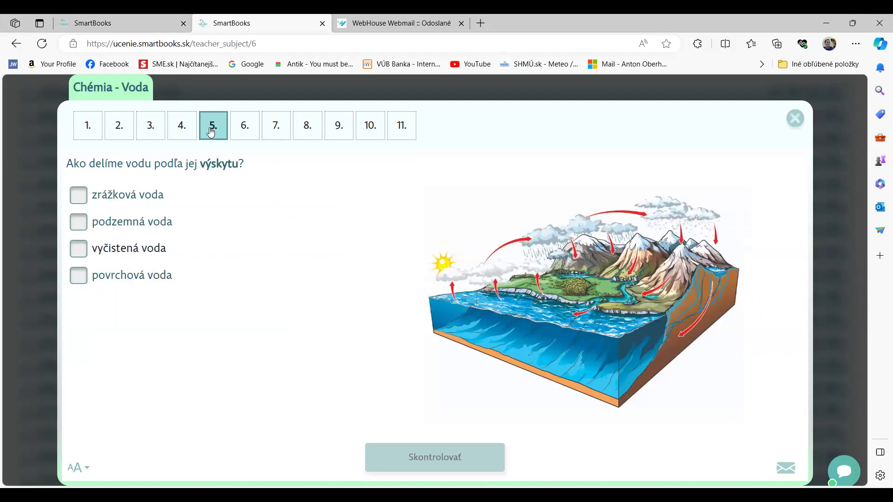
click(211, 133)
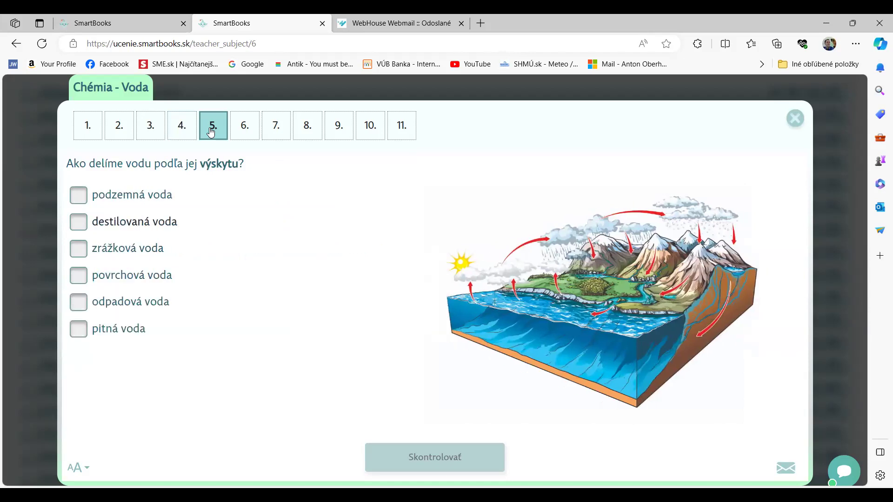
click(211, 132)
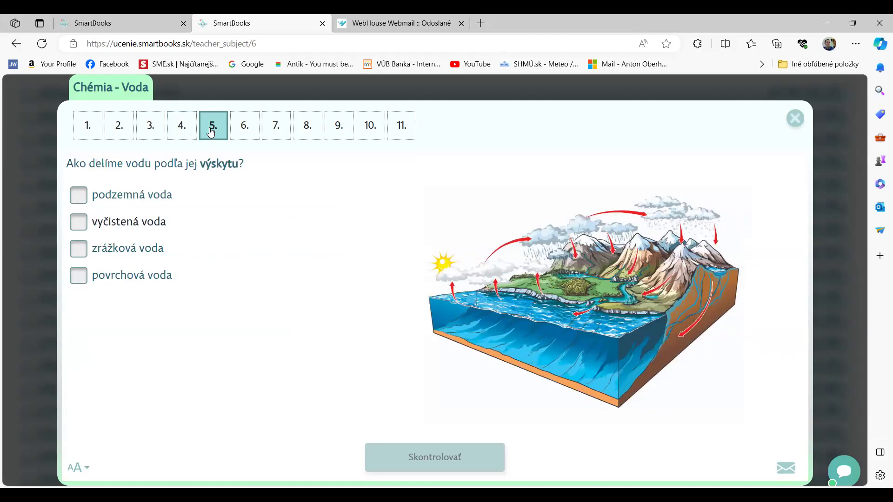
click(211, 132)
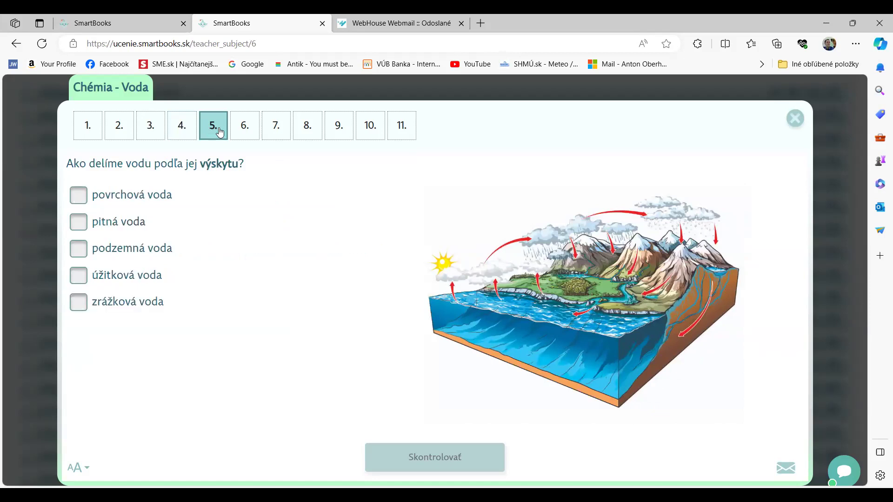
- Show questions 6 to 8 in turn, covering Slovak spa towns, distilled water and the uses of service water
click(251, 136)
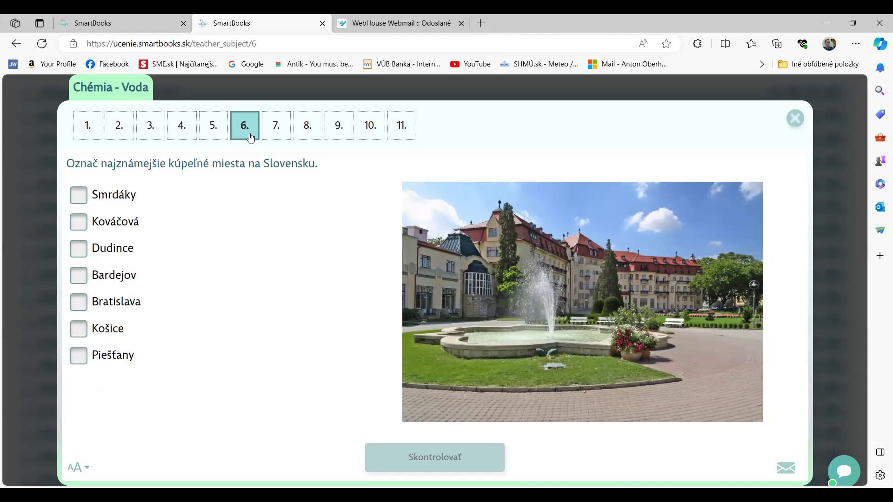
click(272, 136)
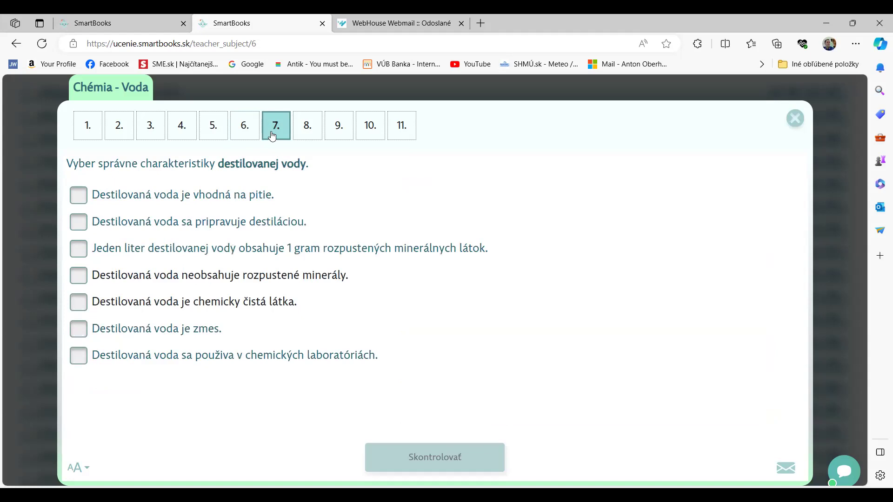
click(313, 128)
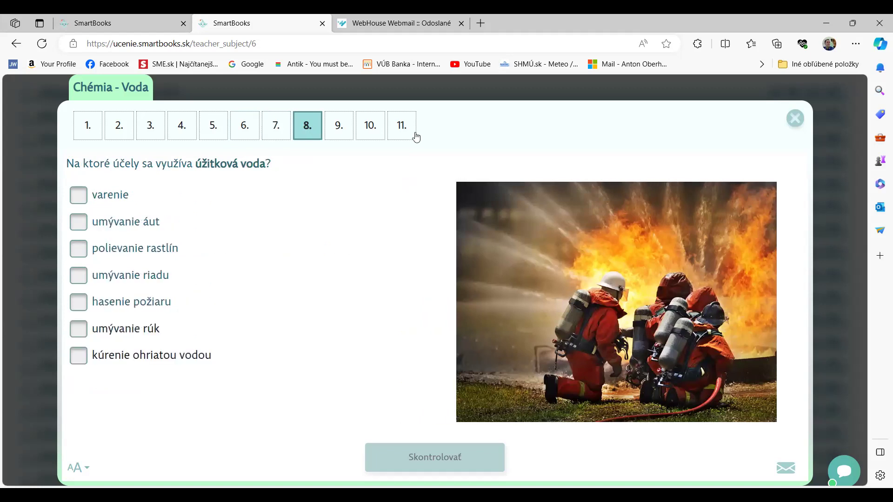
- Show question 9 on treating surface water in waterworks and reload it several times to vary the offered statements
click(347, 132)
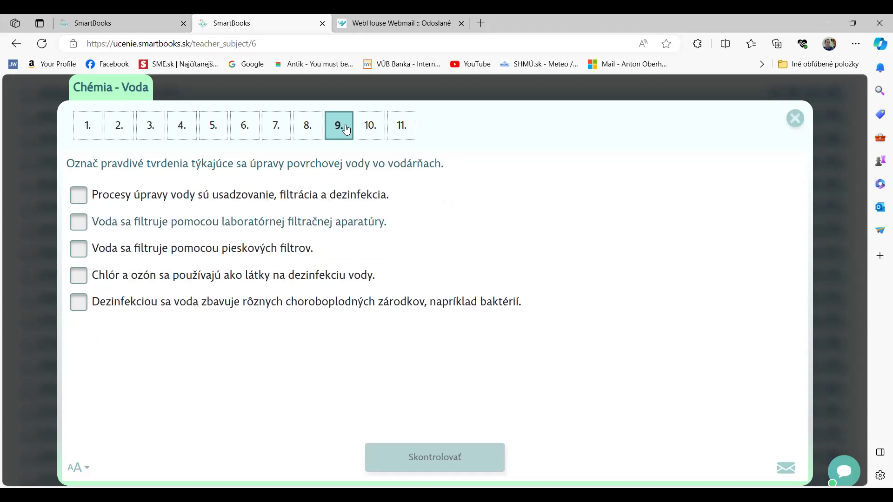
click(346, 130)
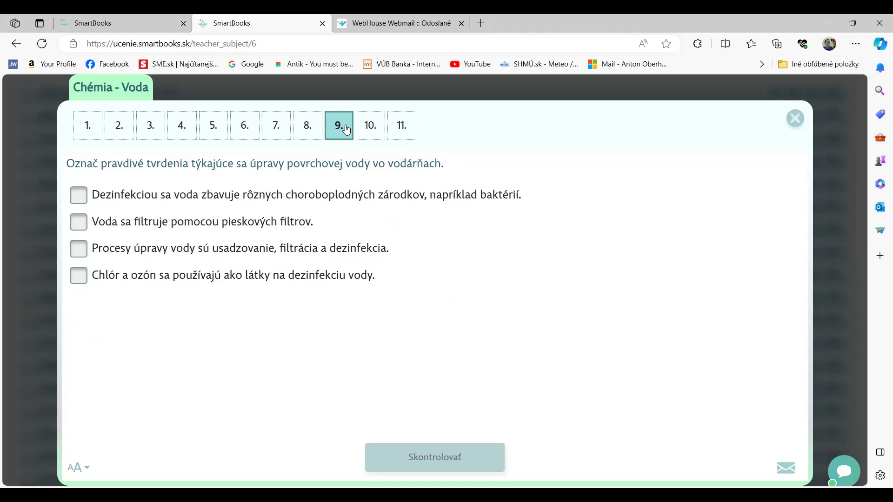
click(347, 130)
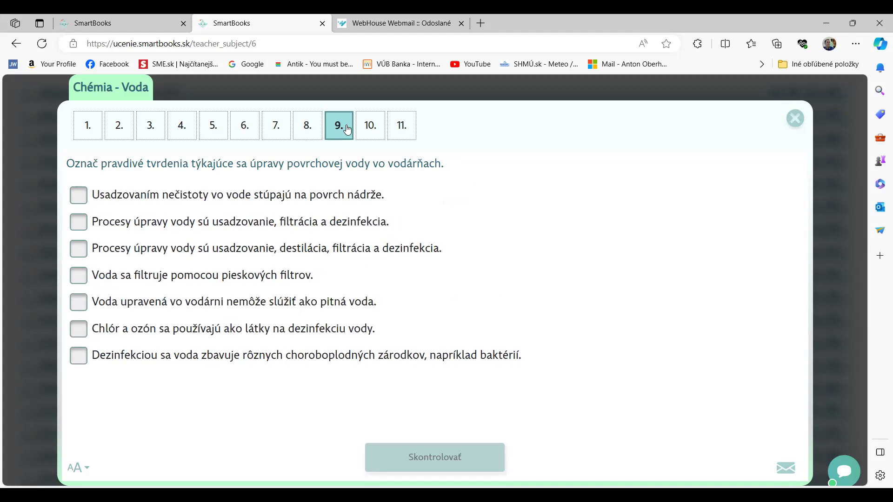
click(348, 129)
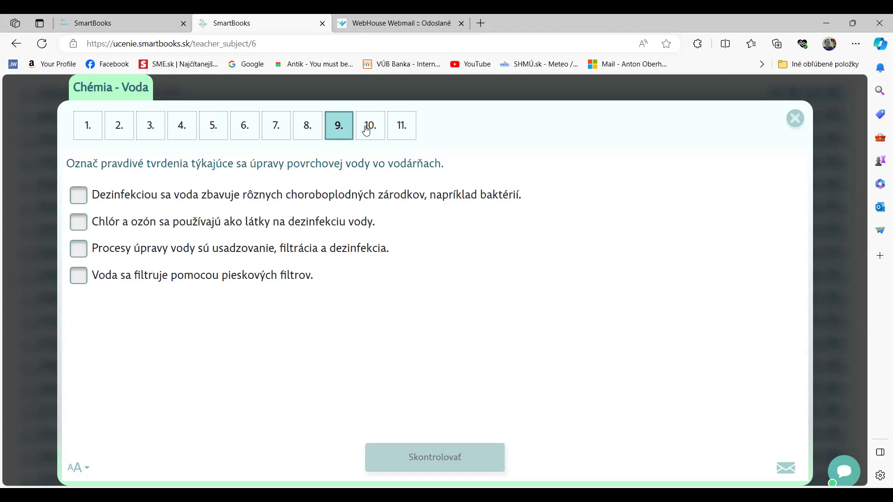
- Show questions 10 and 11 on wastewater cleaning and evaporation residues, and close the Voda exercises to return to the Chémia topic list
click(366, 131)
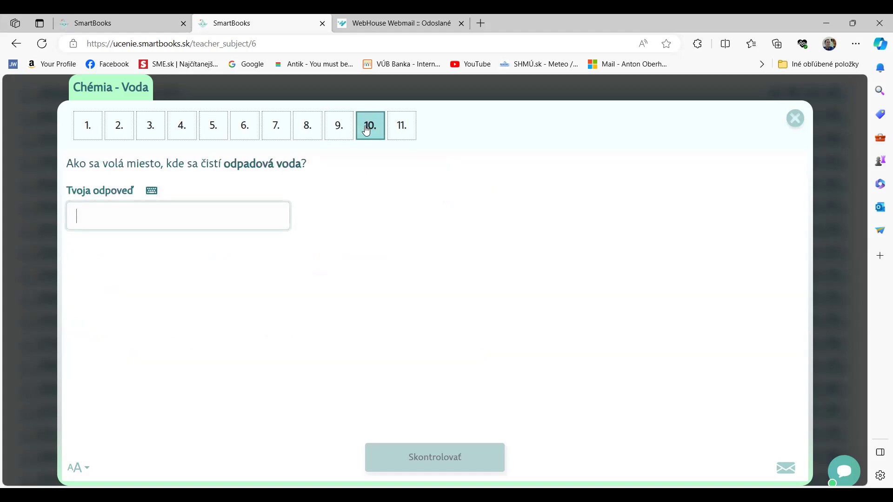
click(398, 130)
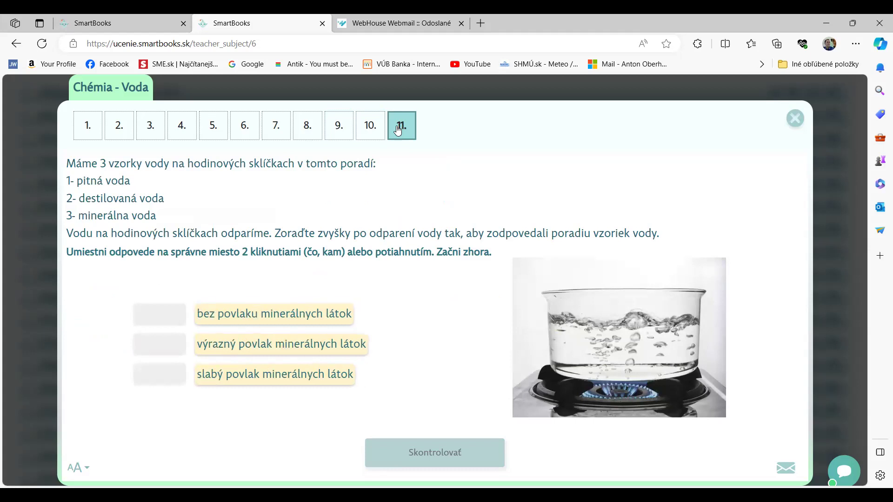
click(795, 119)
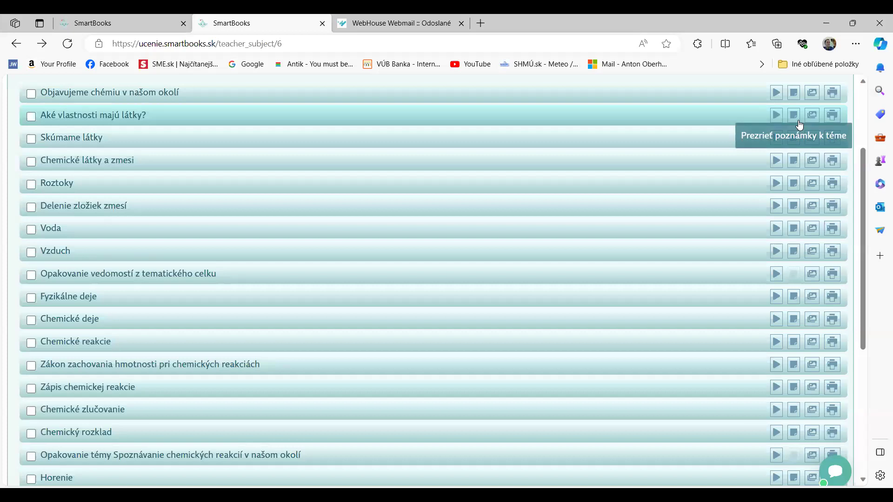
scroll(501, 160, up, 3)
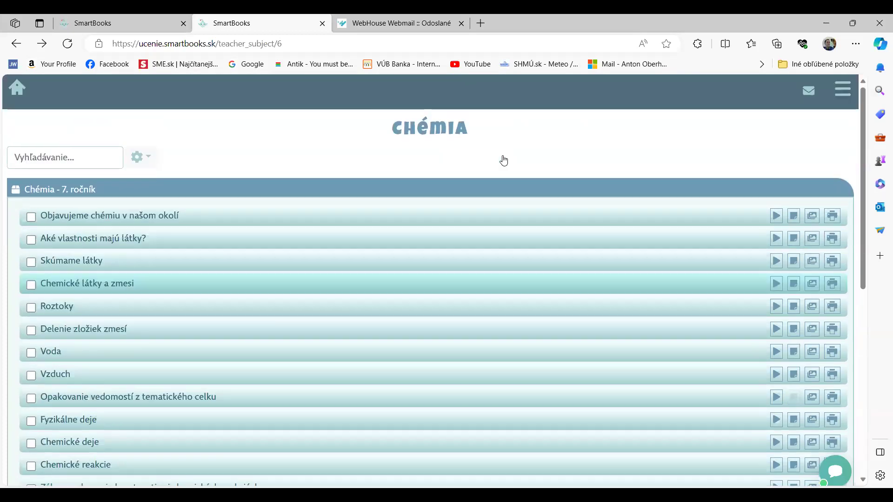
- Open the bookmarked SHMÚ weather site and go back to SmartBooks
click(540, 64)
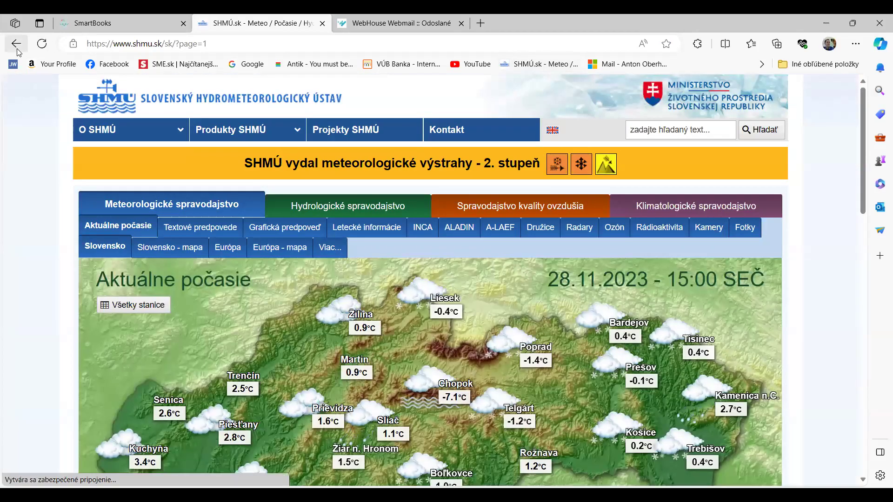
click(16, 43)
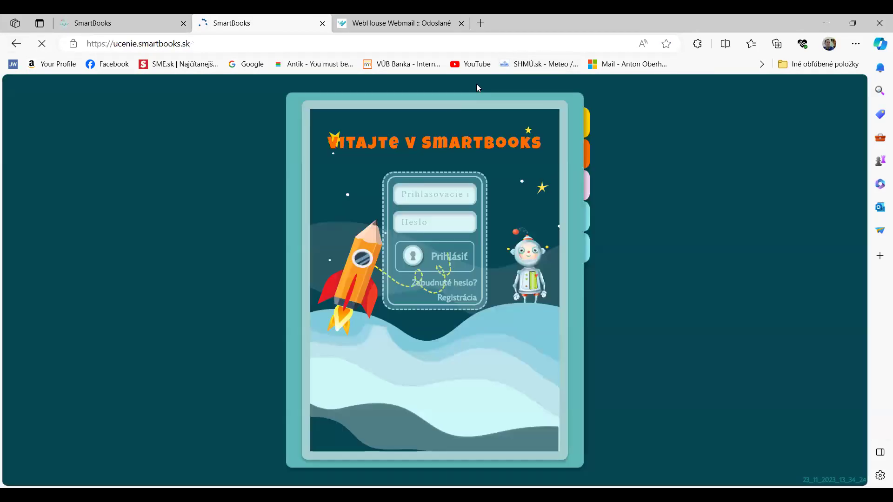